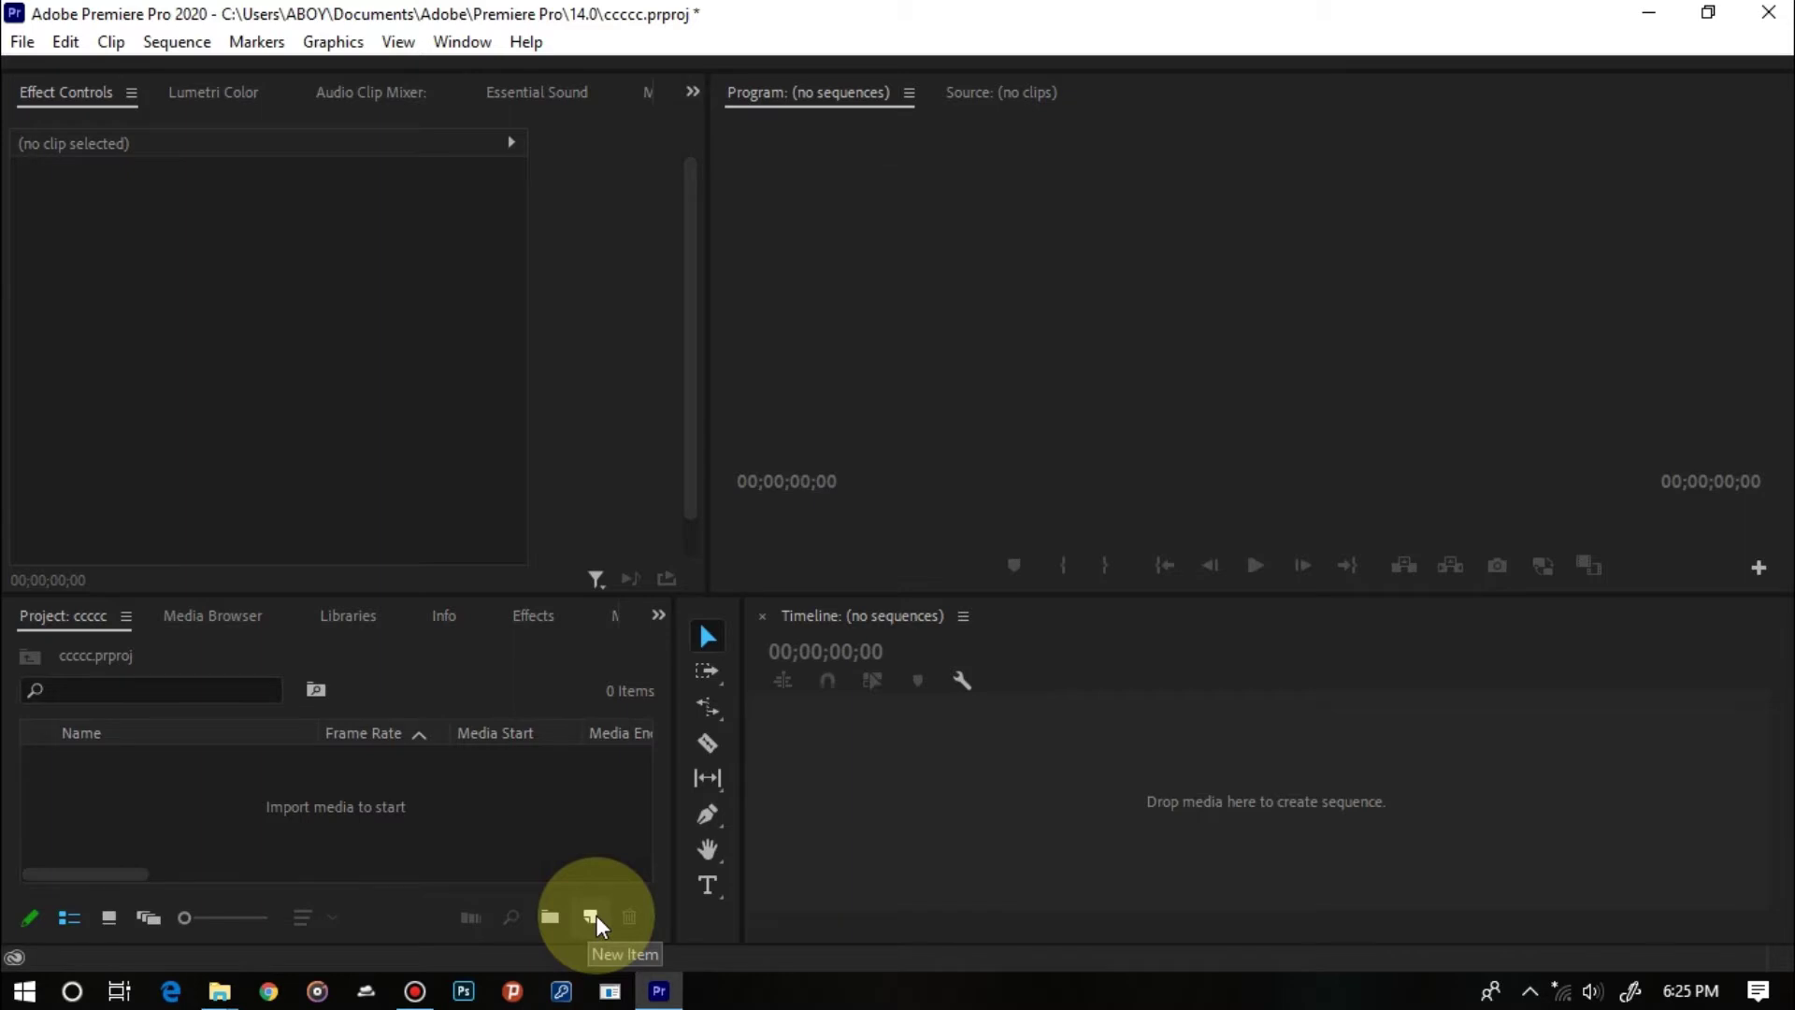
# Create a white (FFFFFF) 1920 x 1080 color matte at 29.97 fps and start a new sequence from it on V1.
pyautogui.click(596, 916)
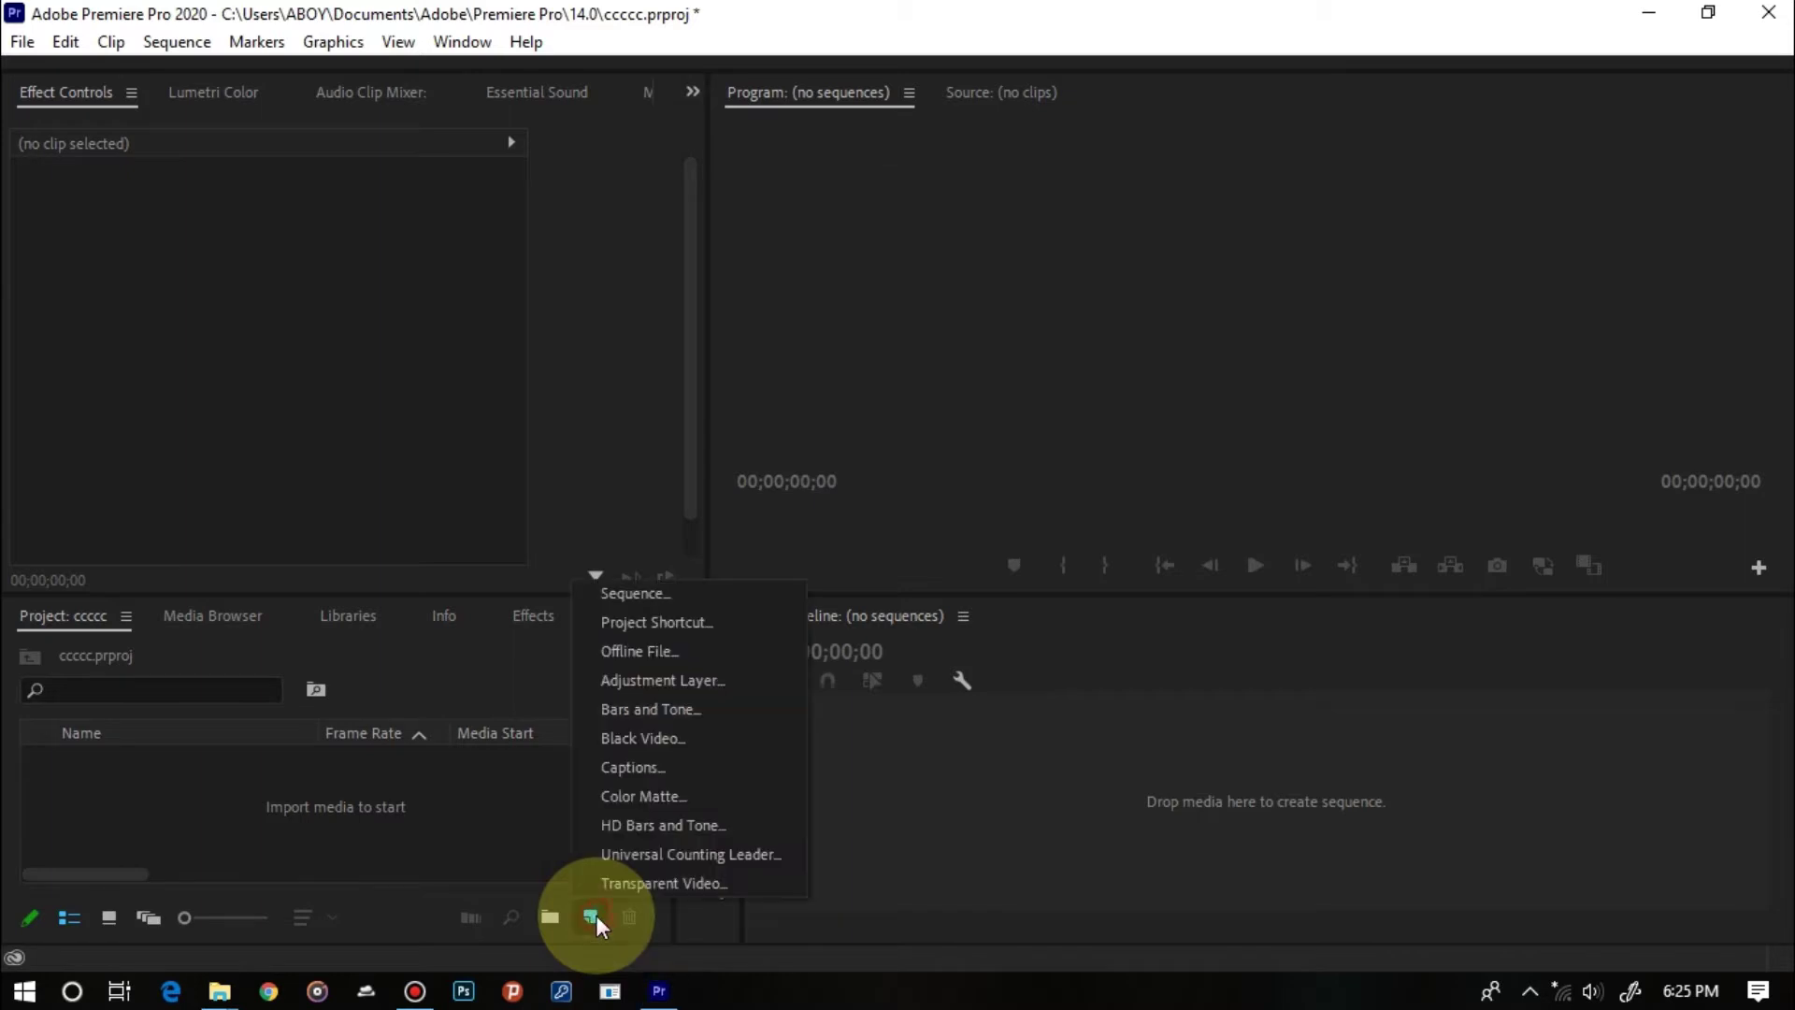
pyautogui.click(631, 796)
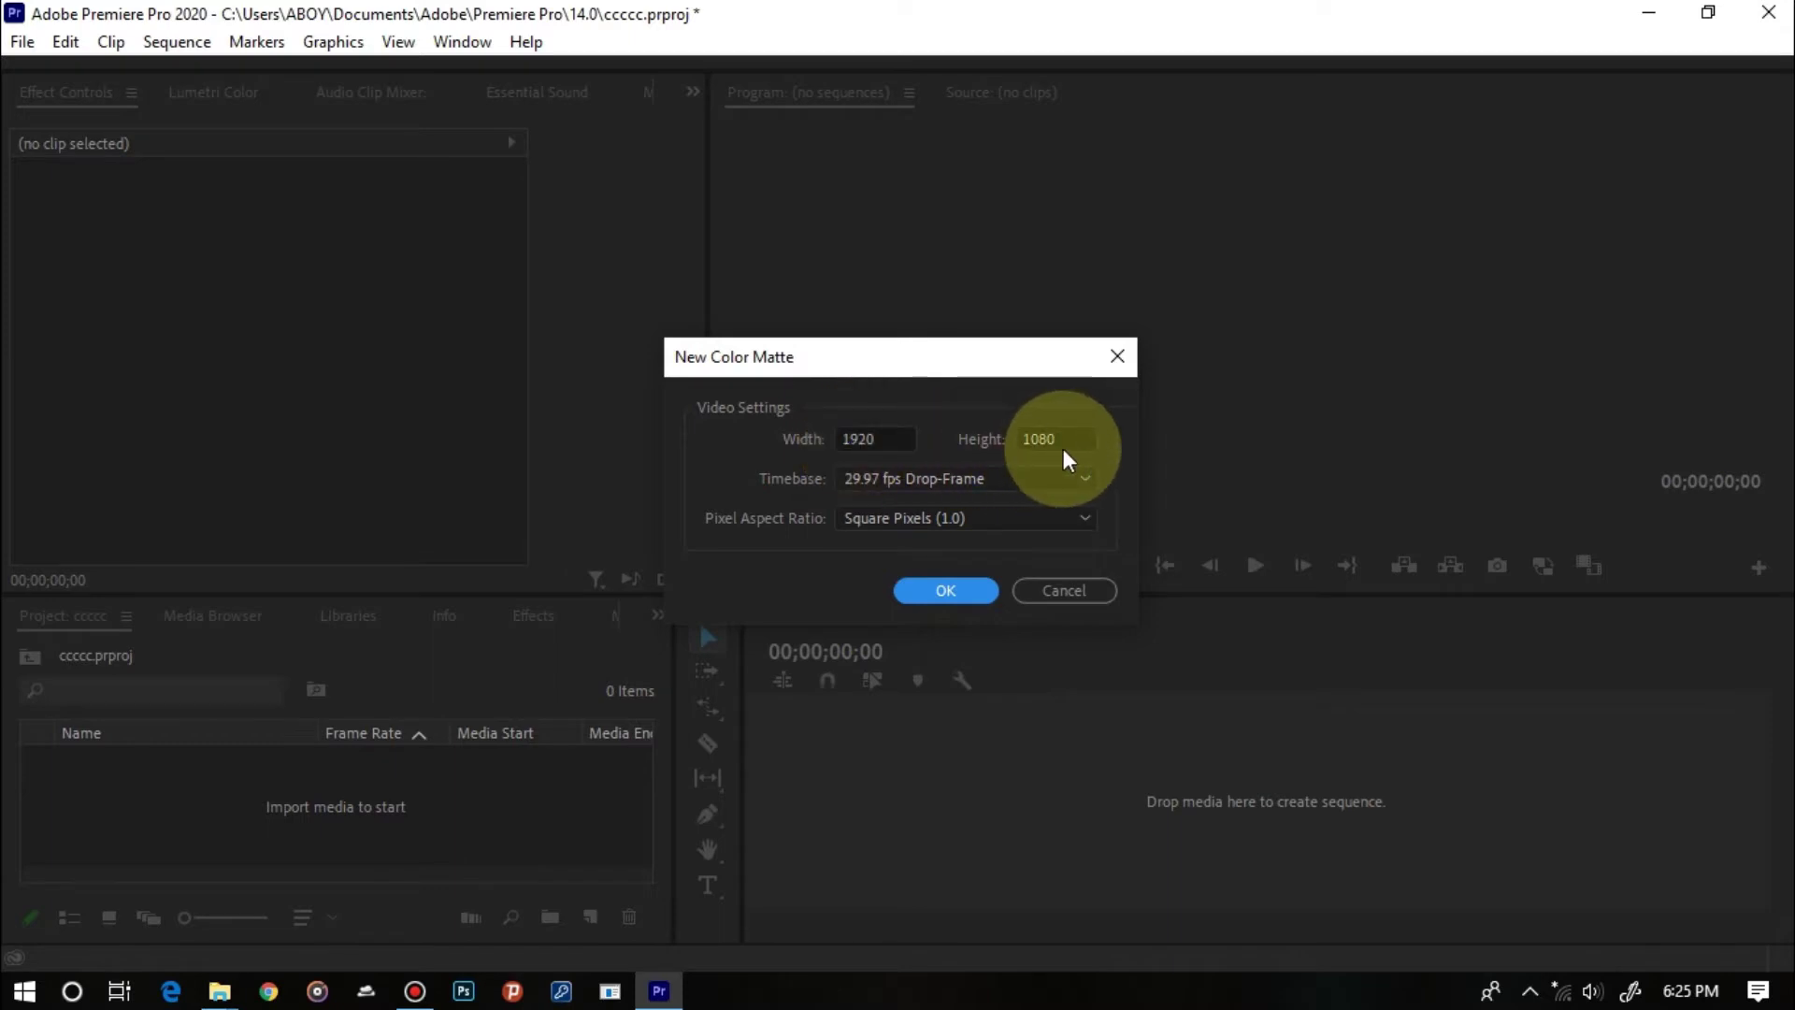
pyautogui.click(973, 591)
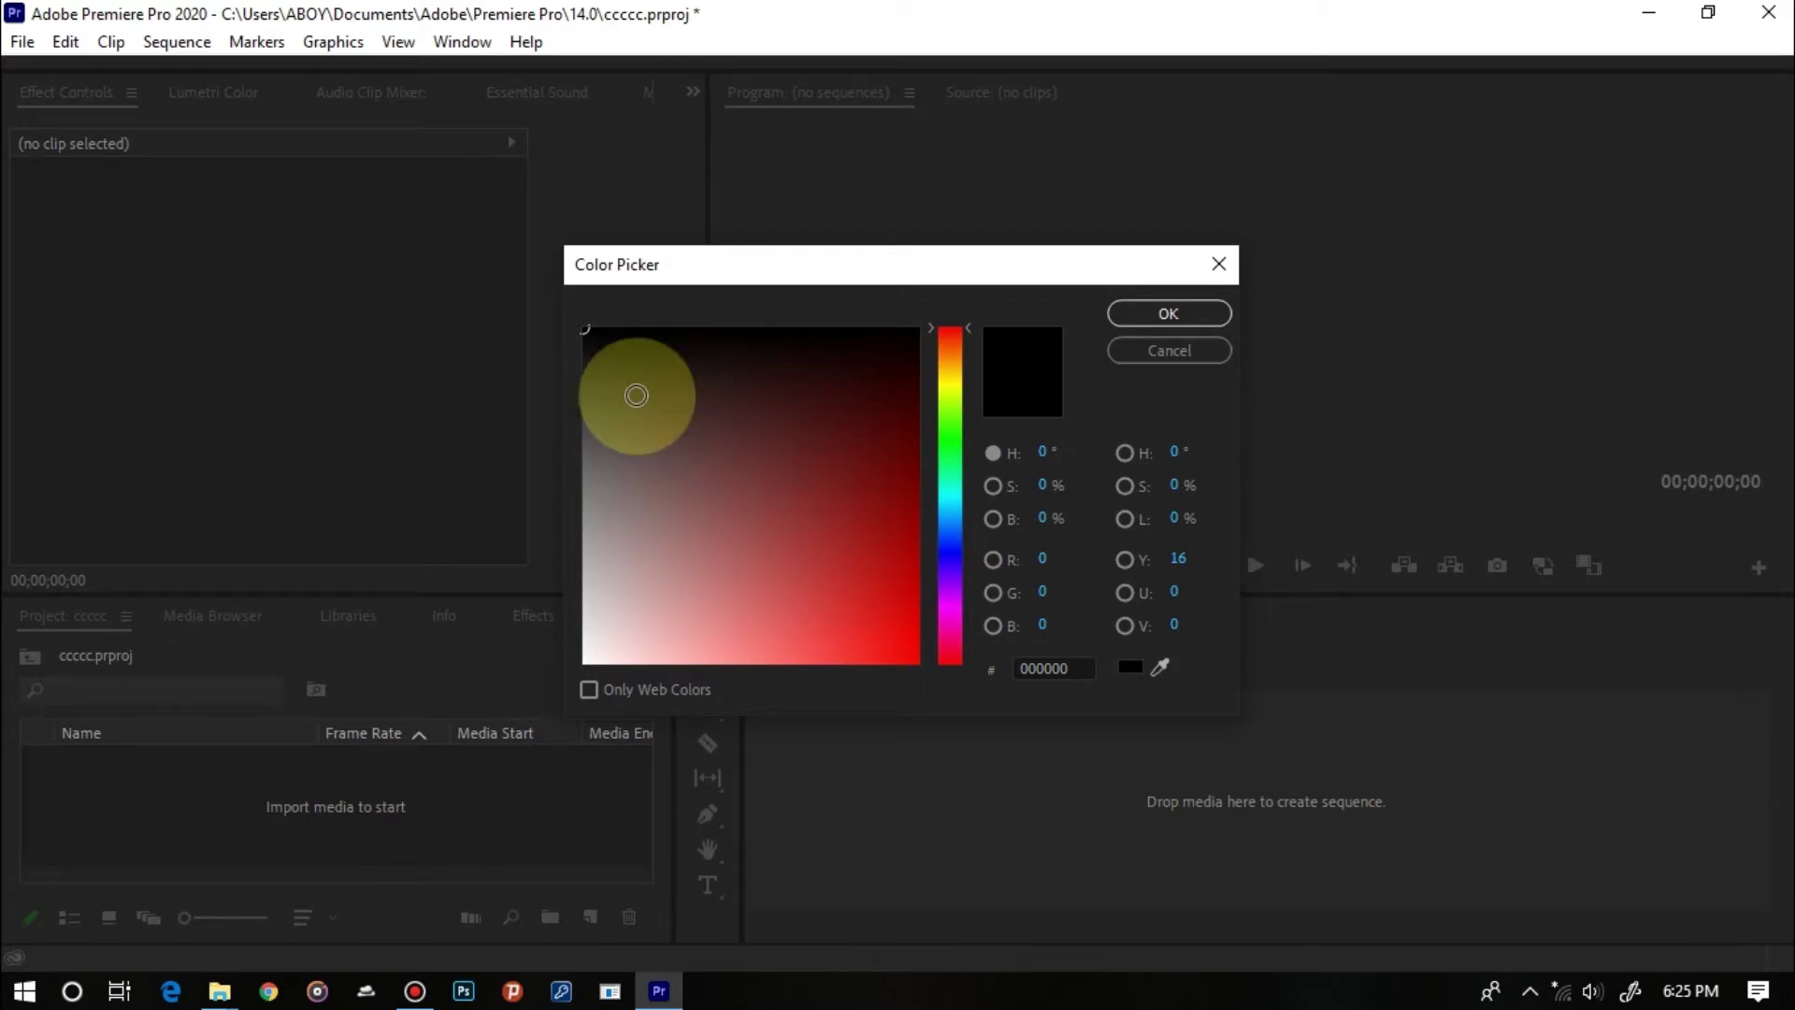
pyautogui.moveTo(635, 395); pyautogui.dragTo(532, 740)
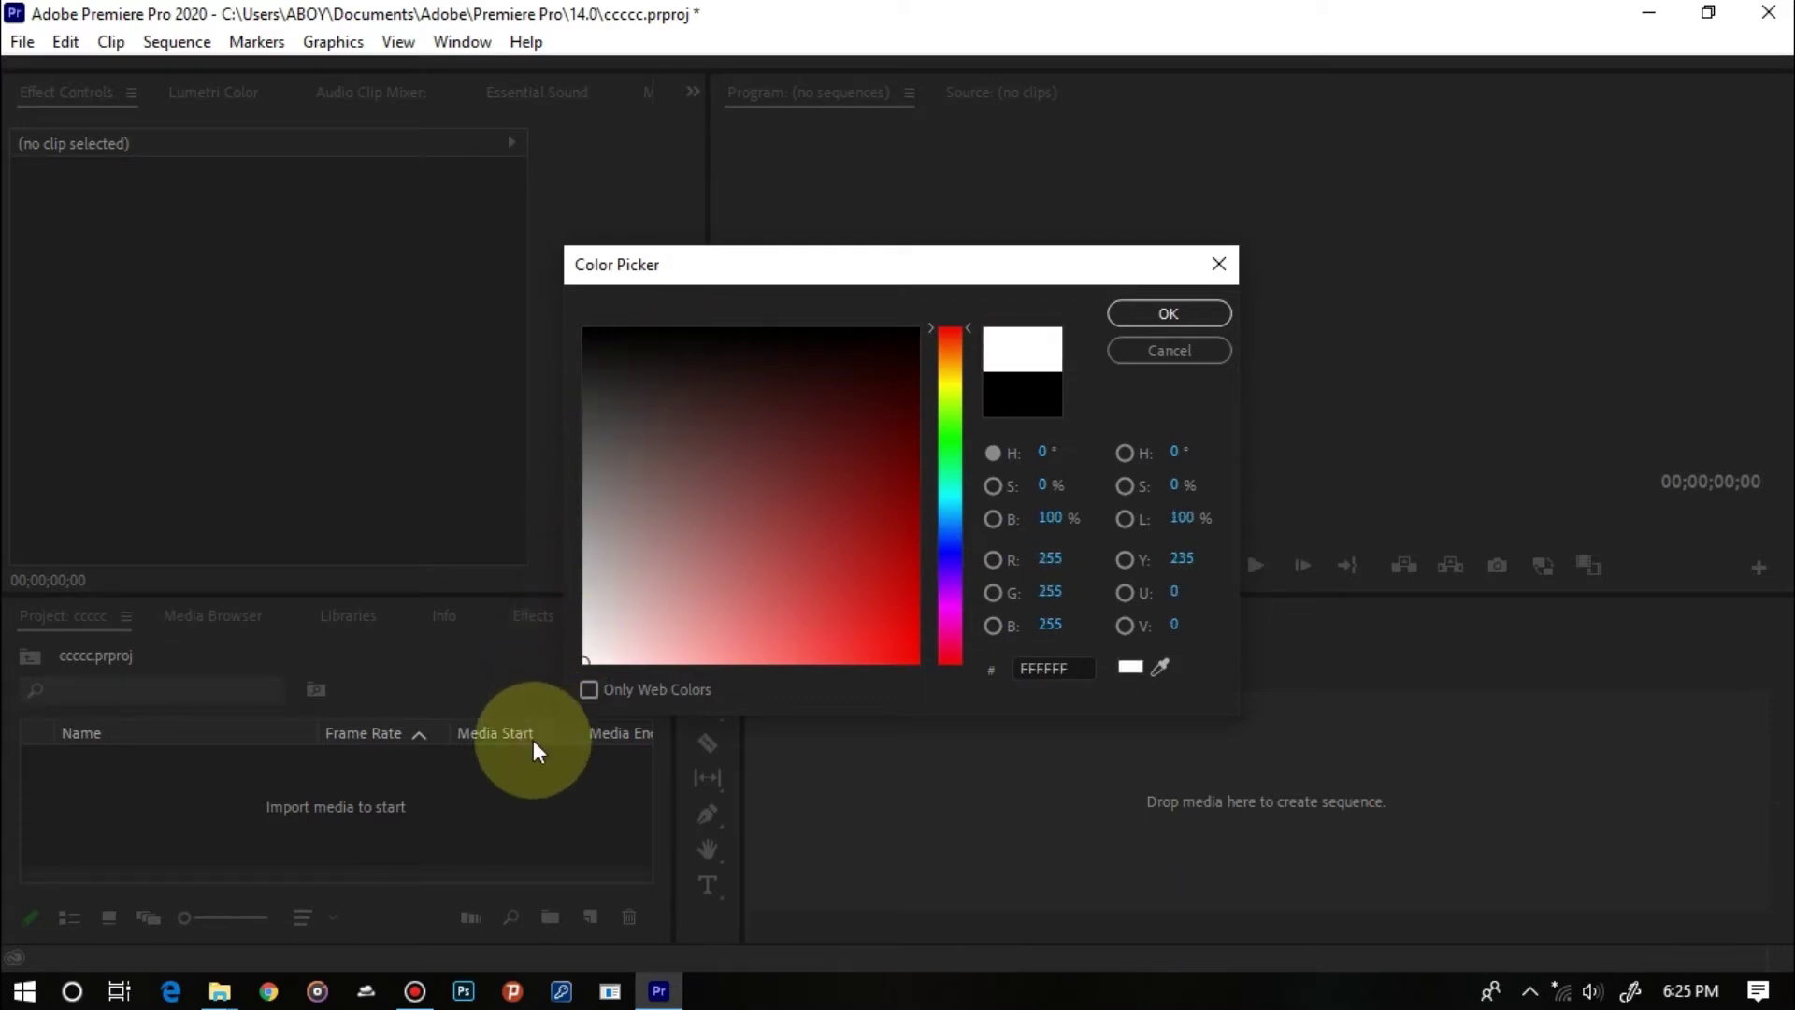
pyautogui.click(1206, 312)
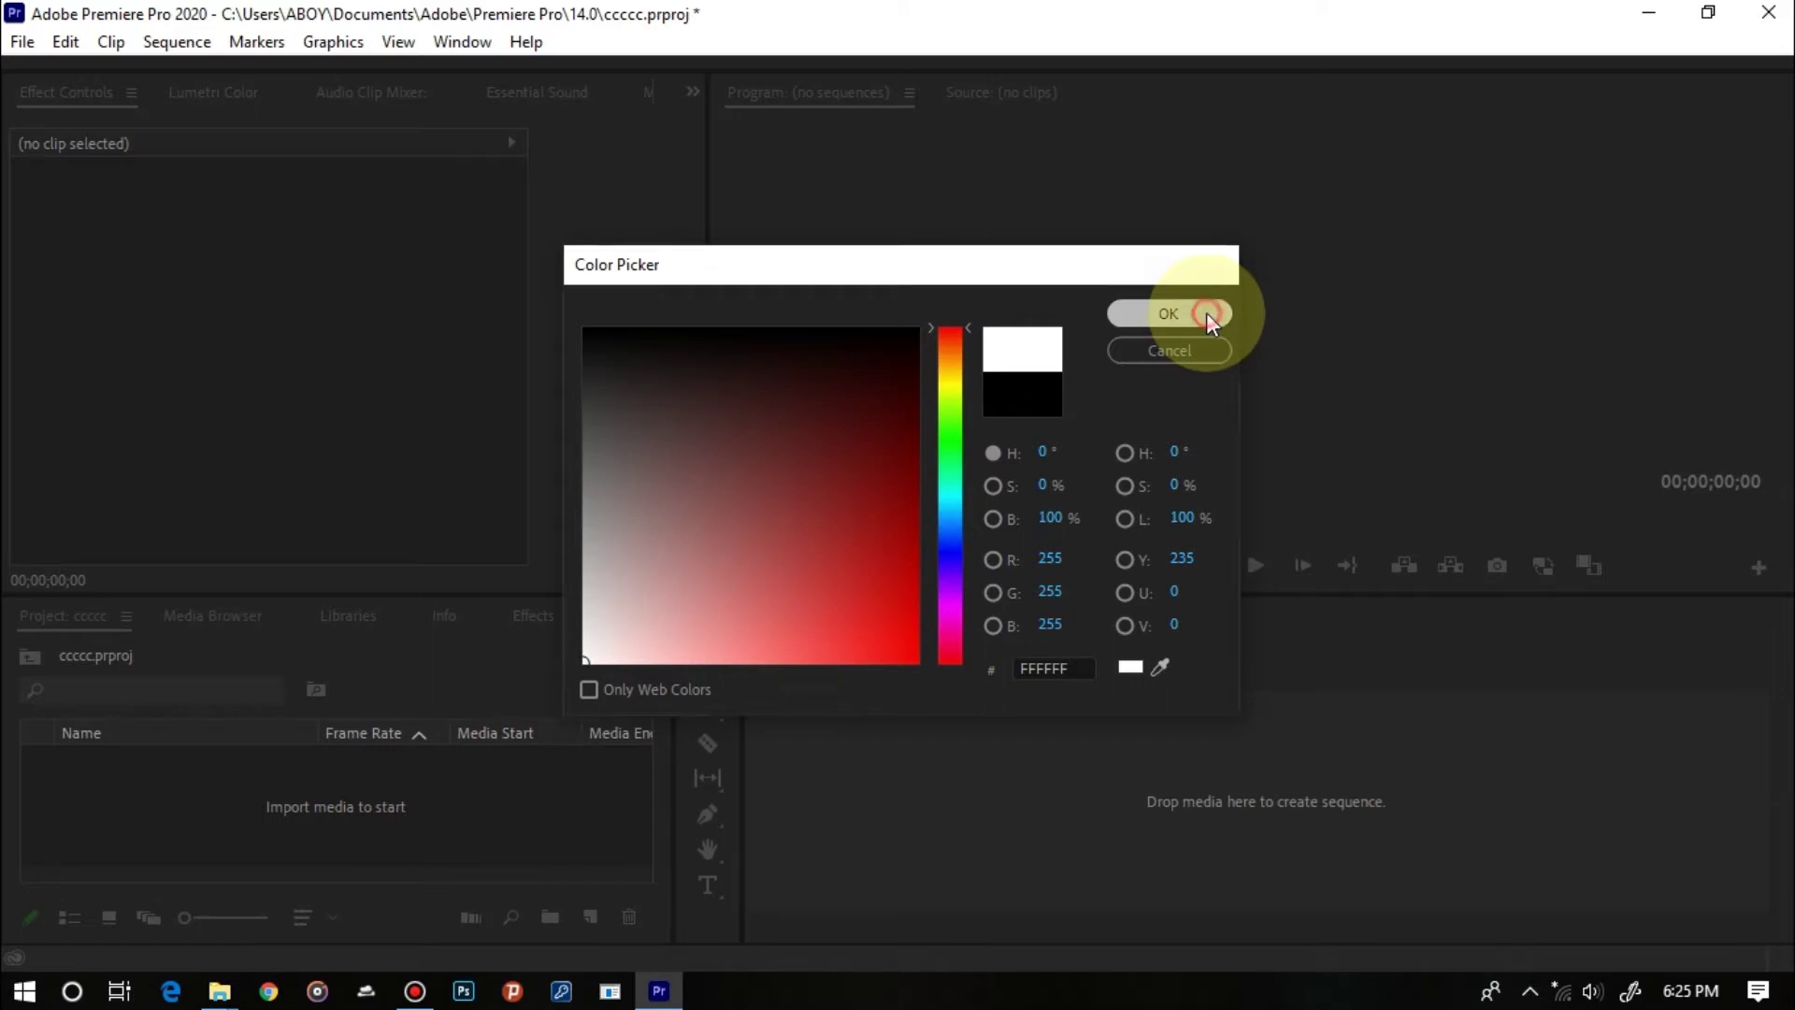
pyautogui.click(849, 540)
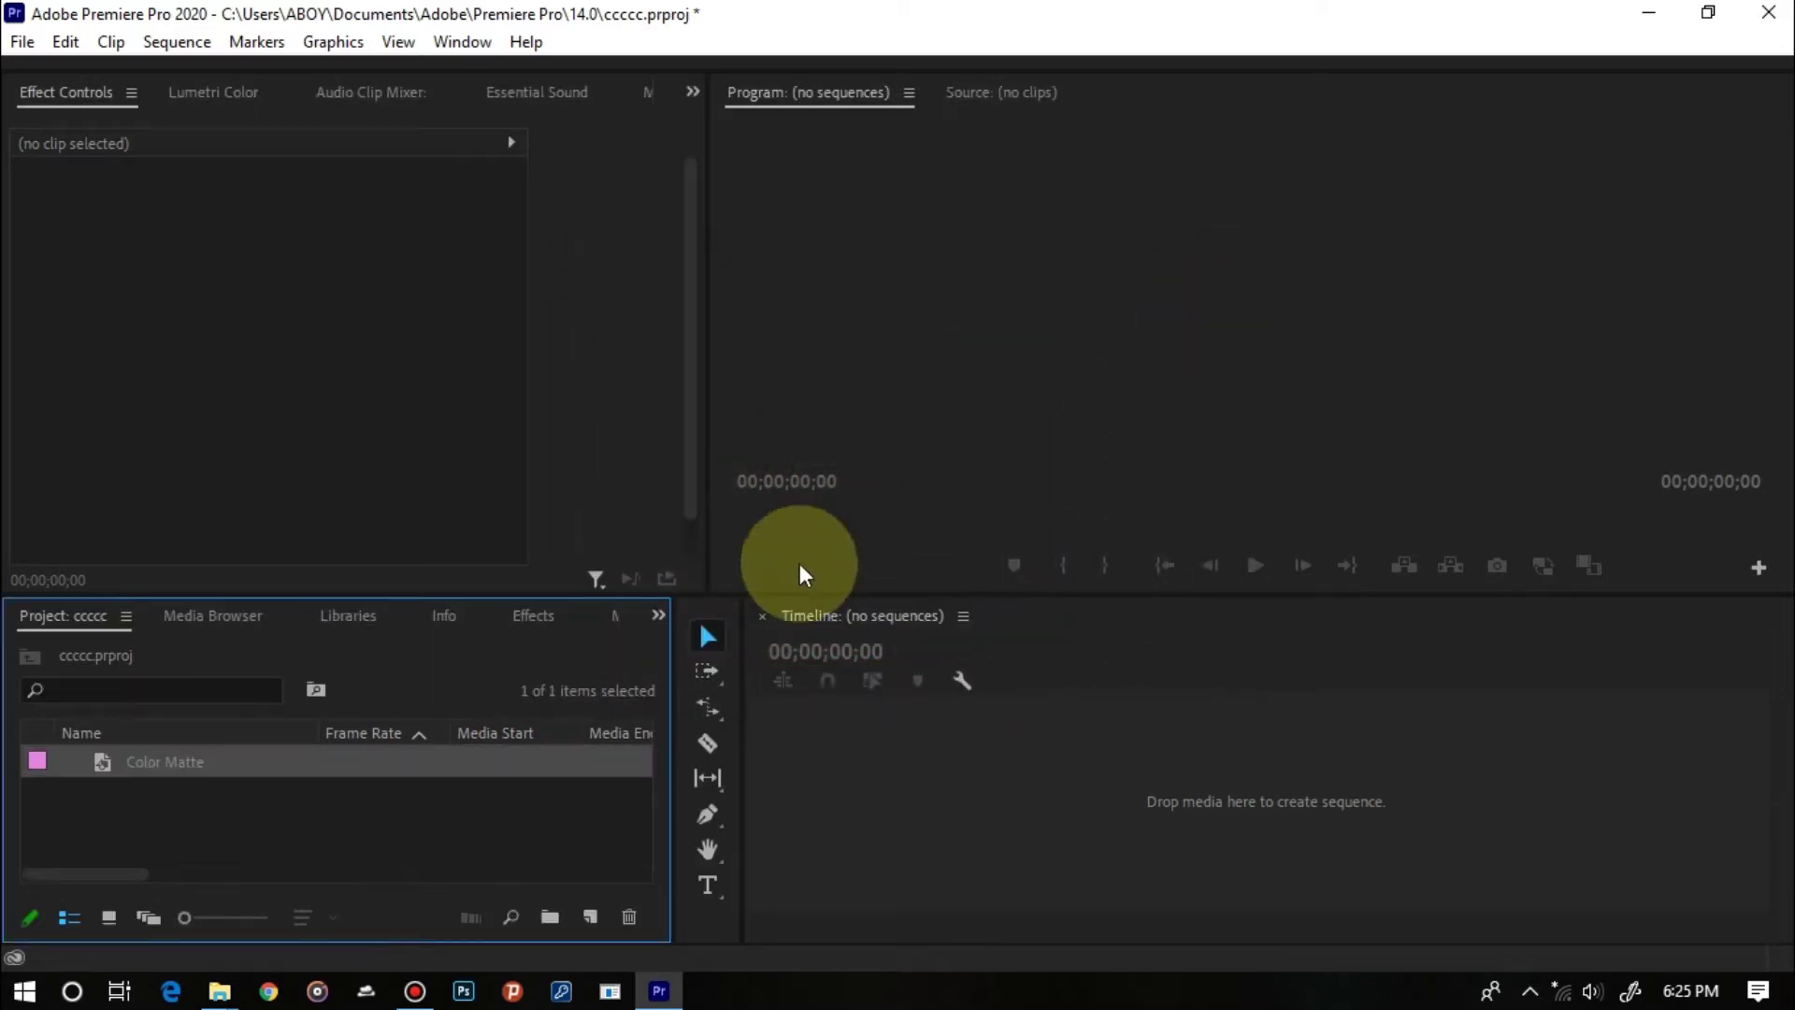
pyautogui.moveTo(200, 759); pyautogui.dragTo(1180, 822)
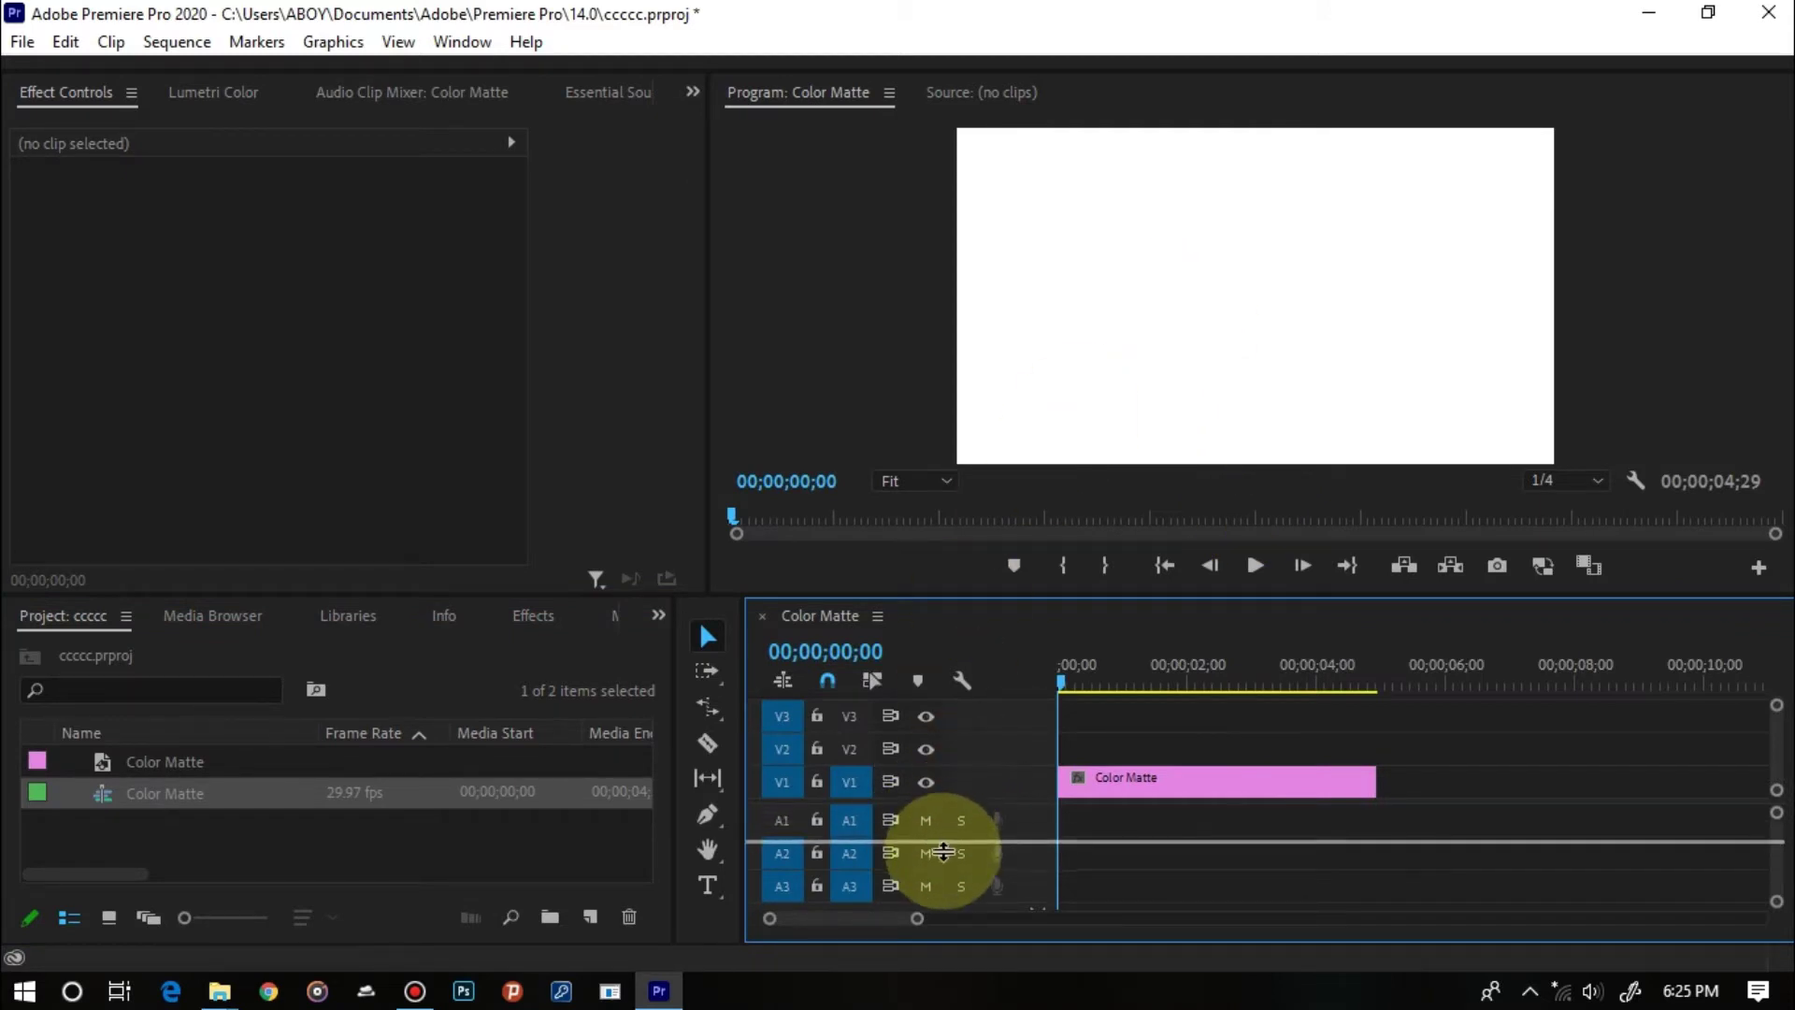
pyautogui.moveTo(942, 852); pyautogui.dragTo(941, 865)
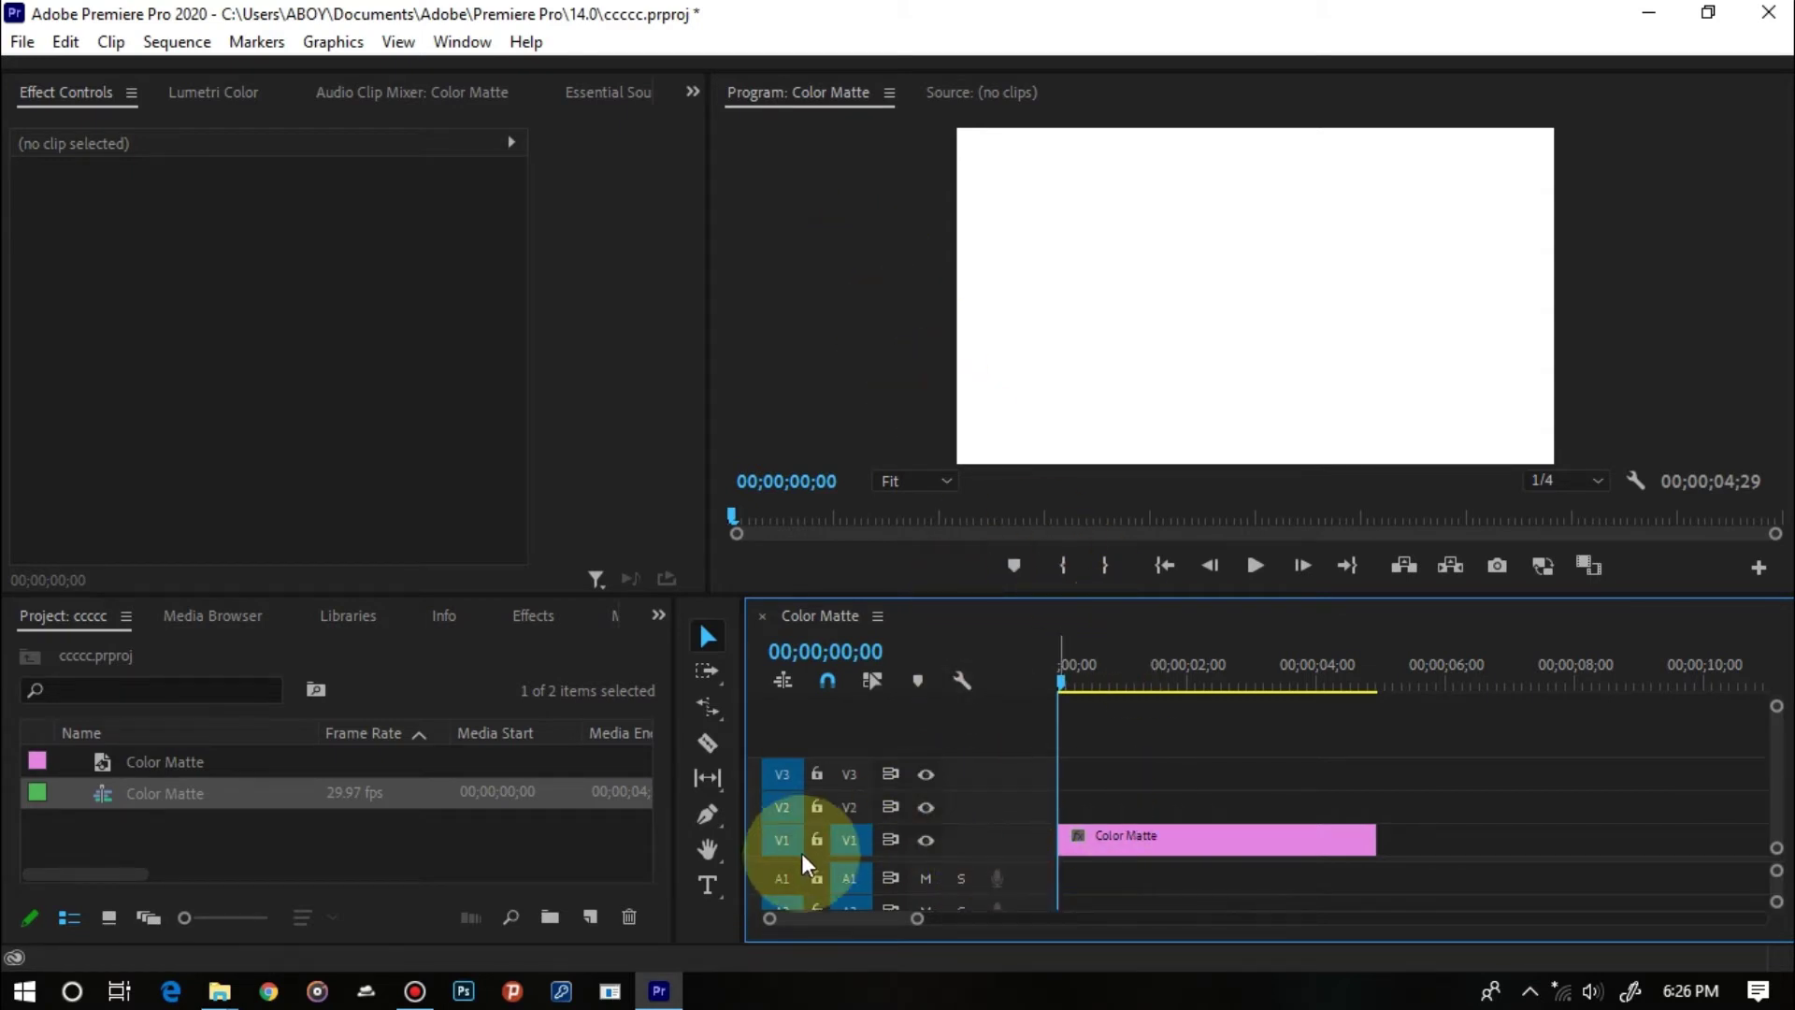
# Add a text layer reading "egg" near the middle of the frame with the Type tool.
pyautogui.click(706, 881)
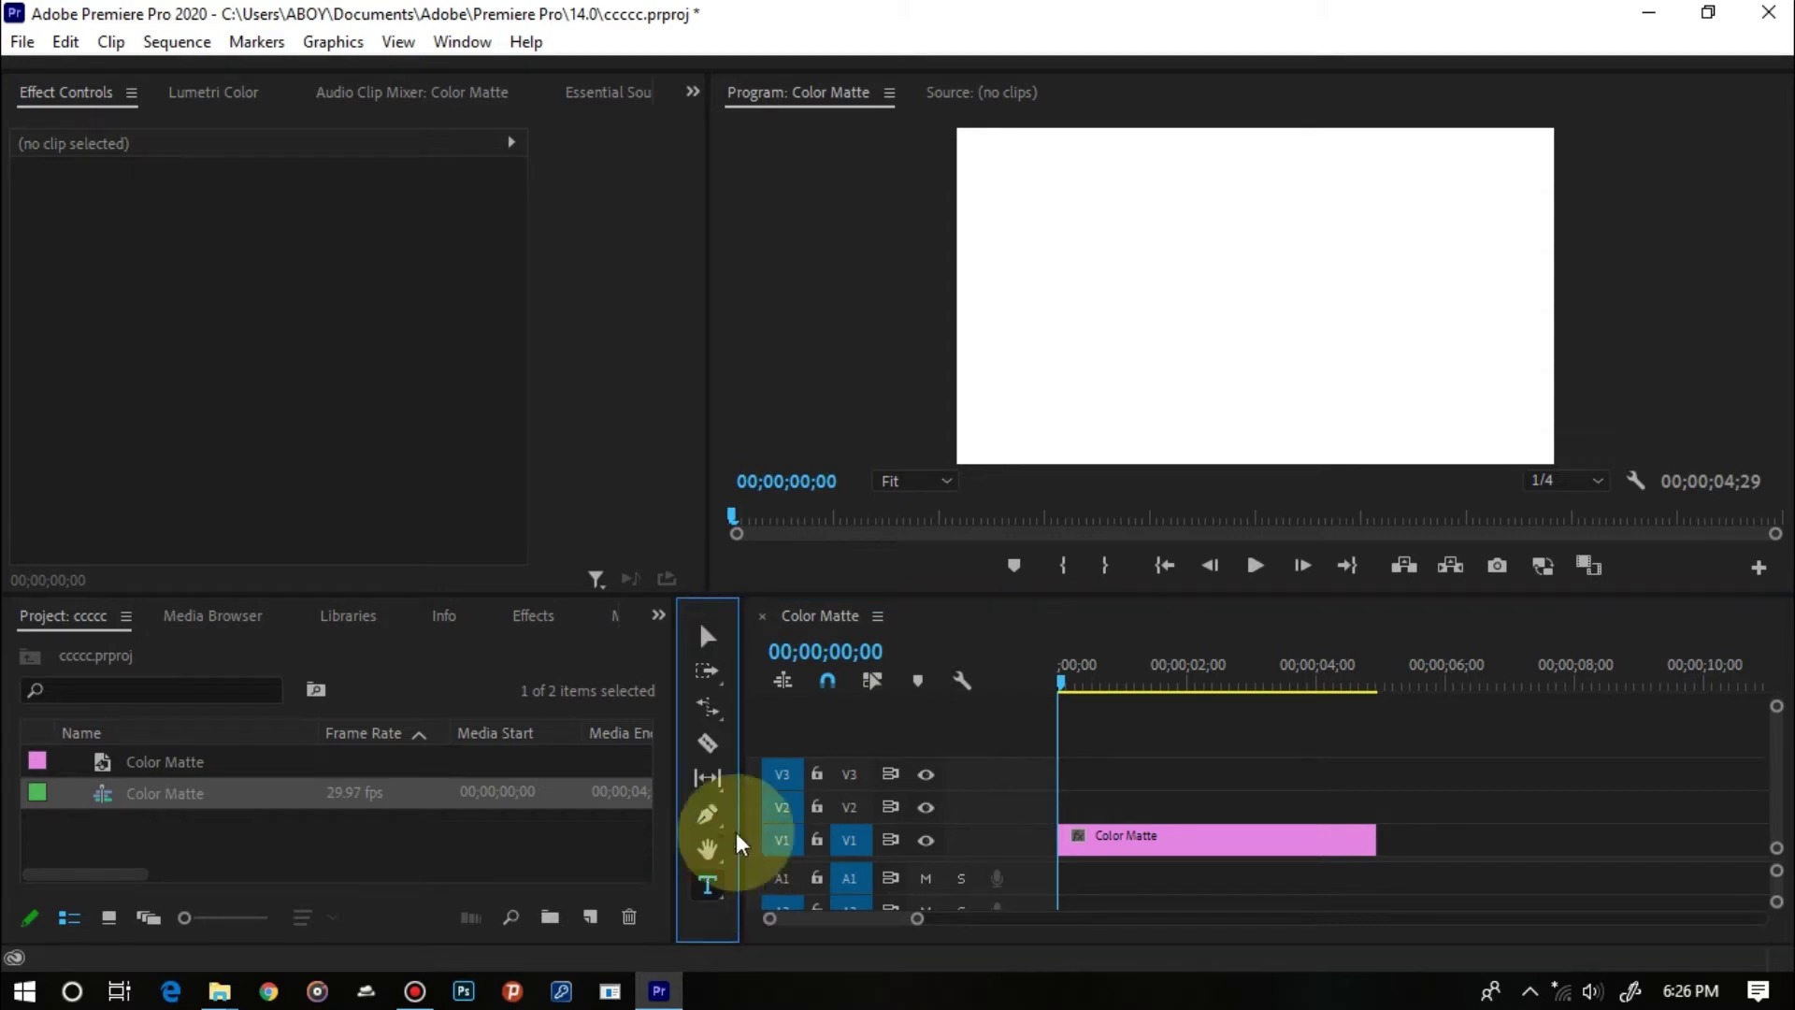
pyautogui.click(1190, 280)
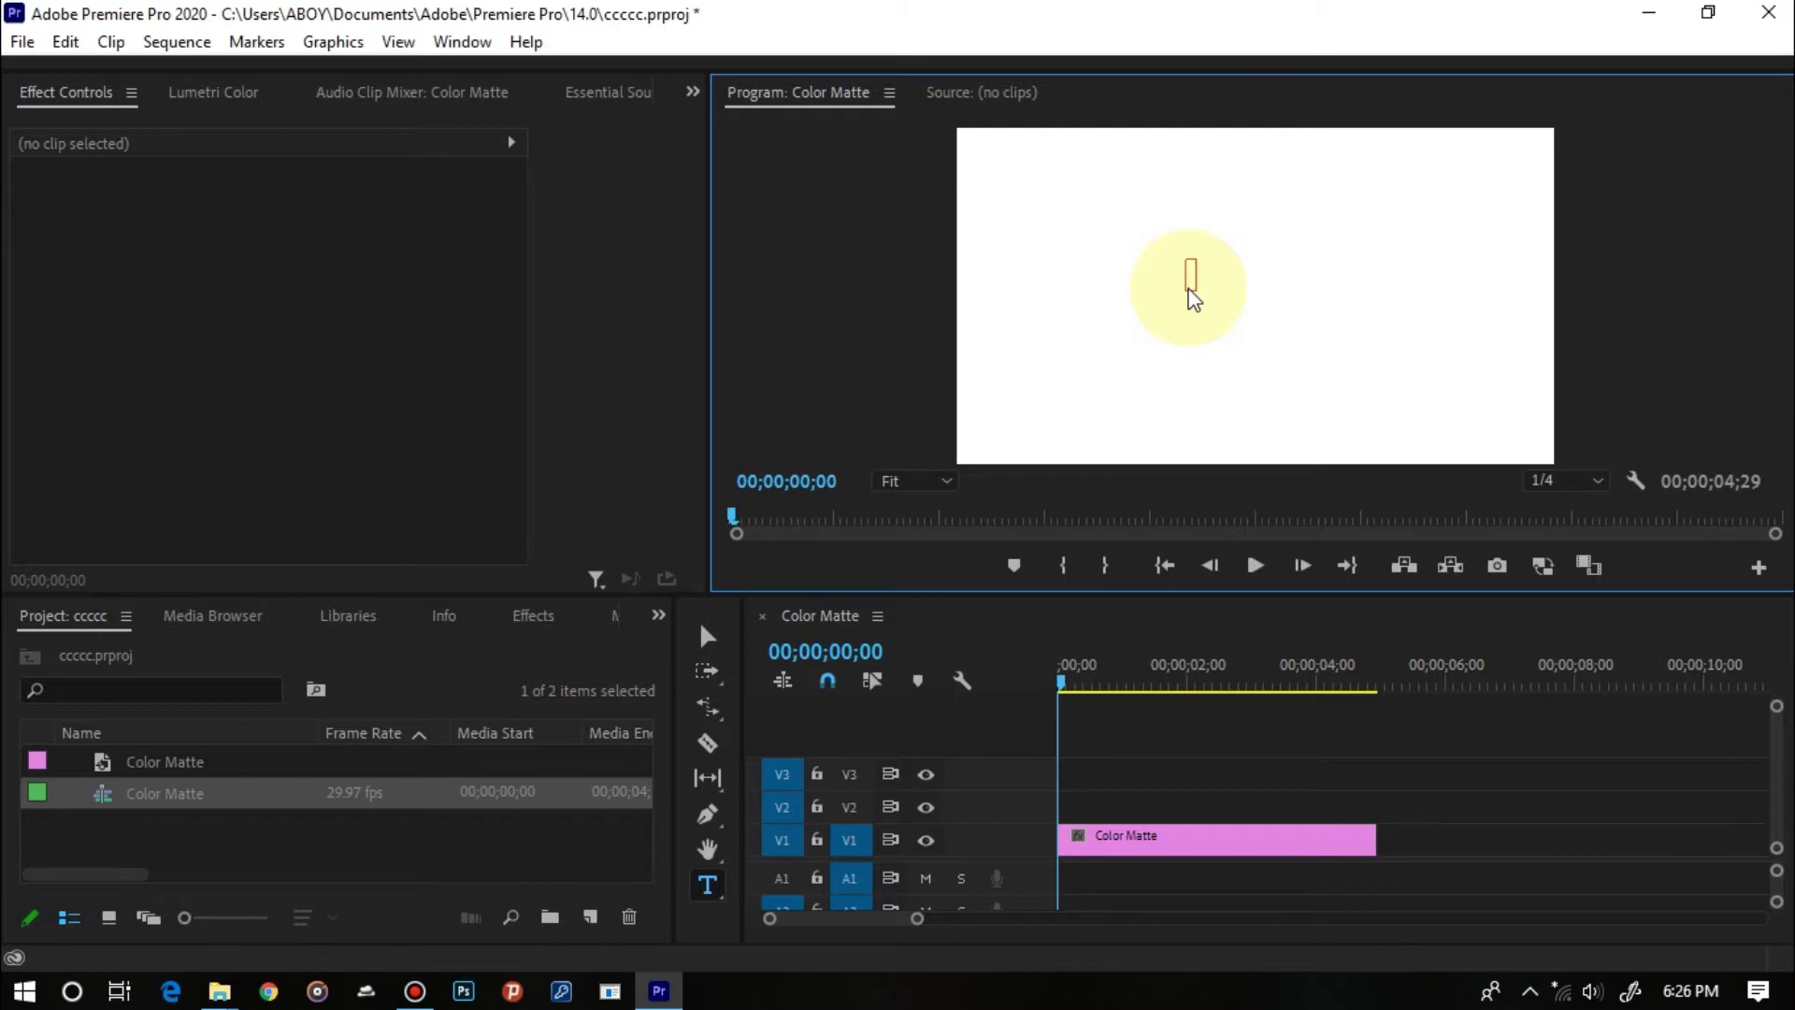
pyautogui.write('ee')
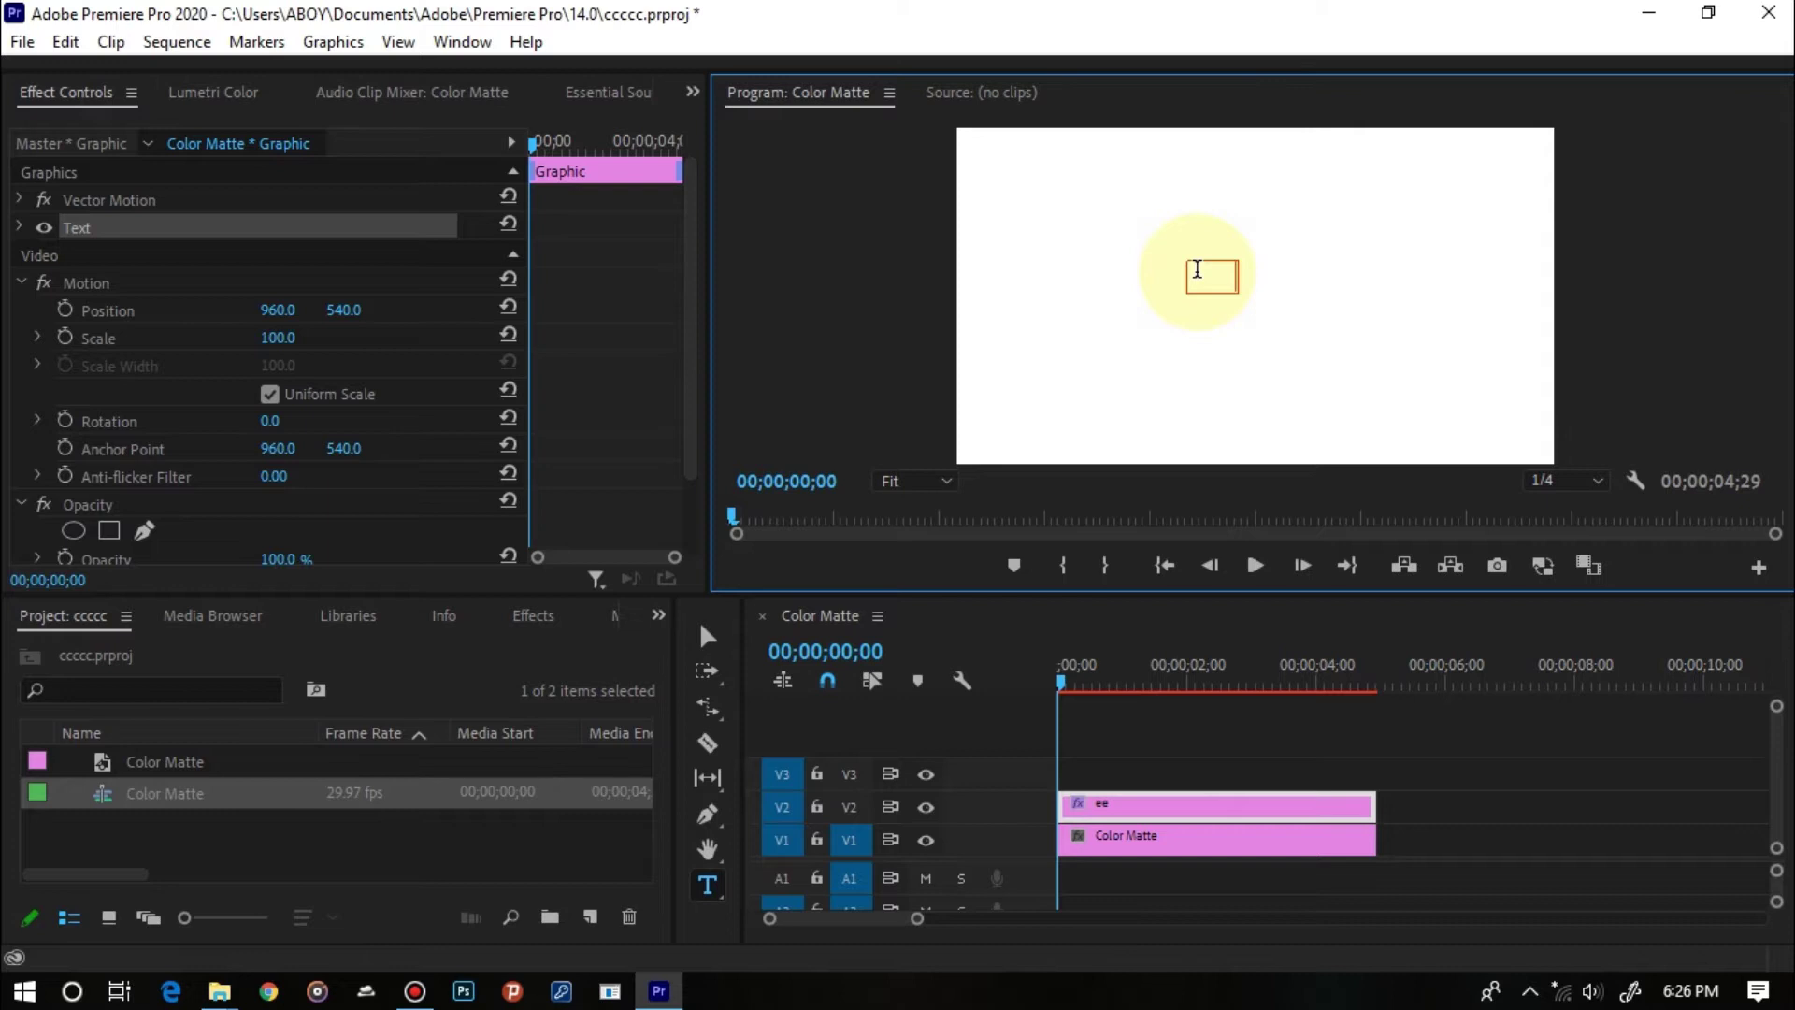
pyautogui.write('egg')
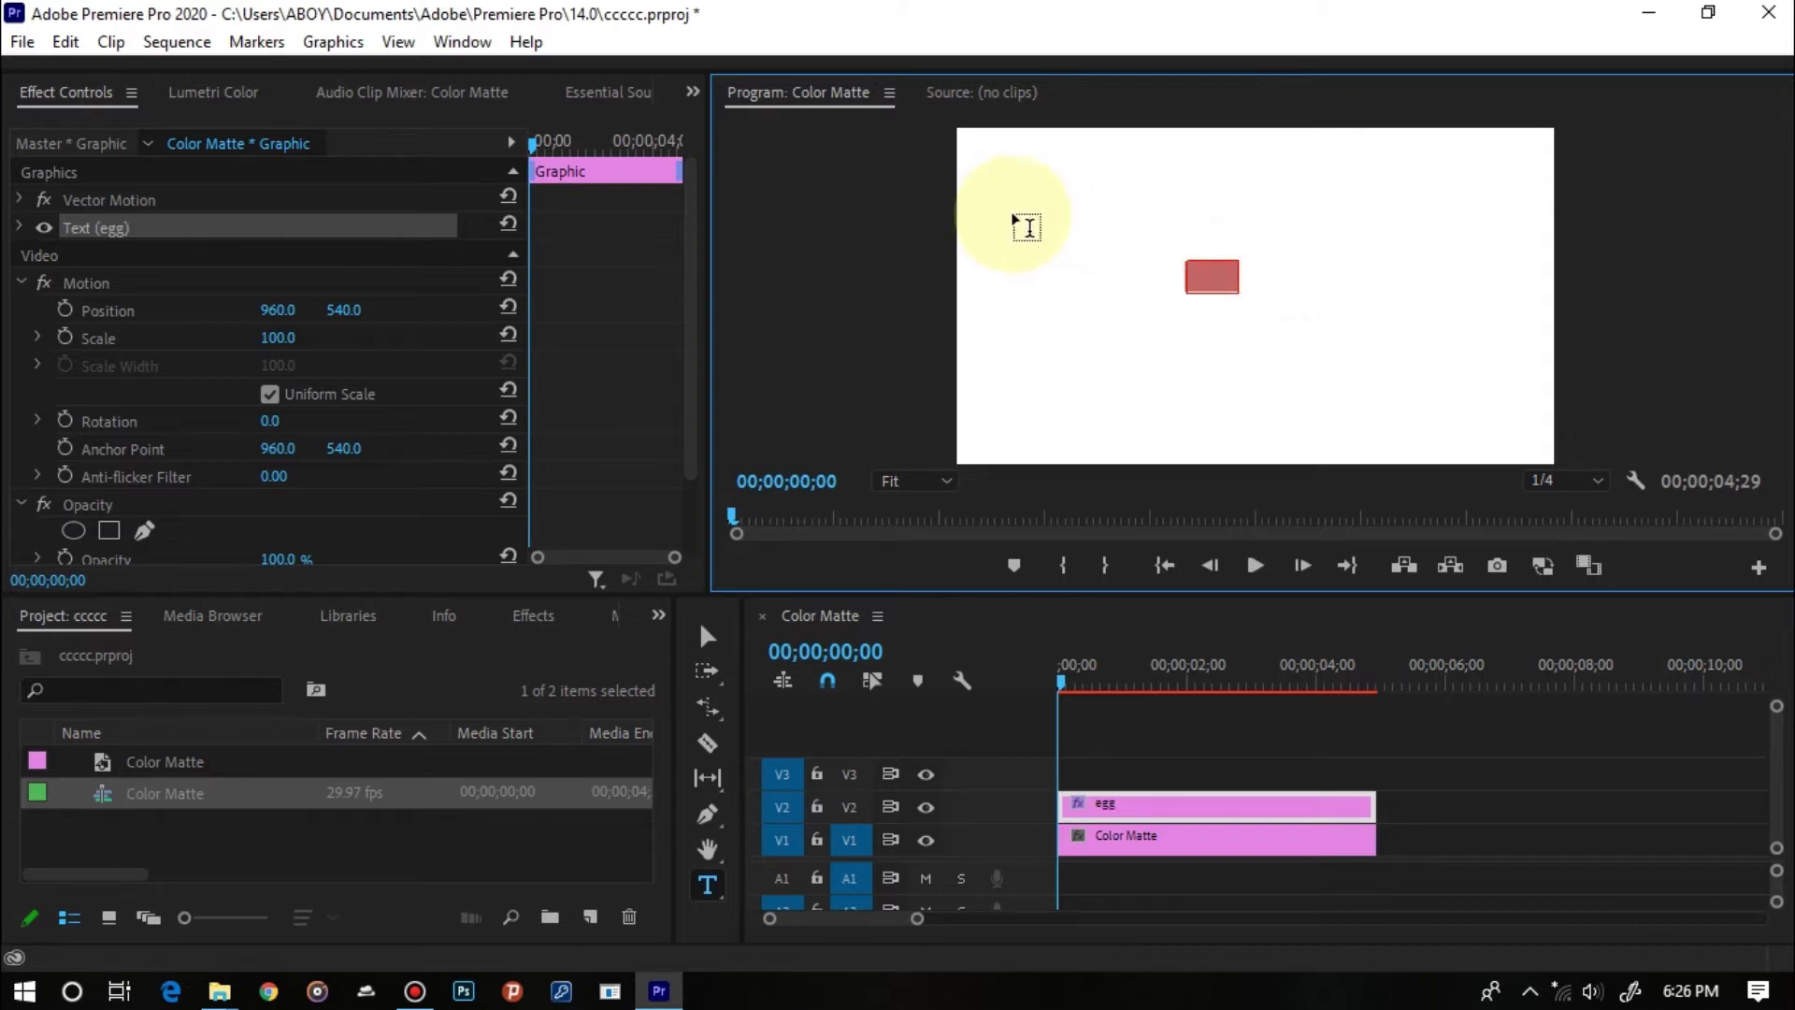
# Change the "egg" text's fill color to black.
pyautogui.click(19, 227)
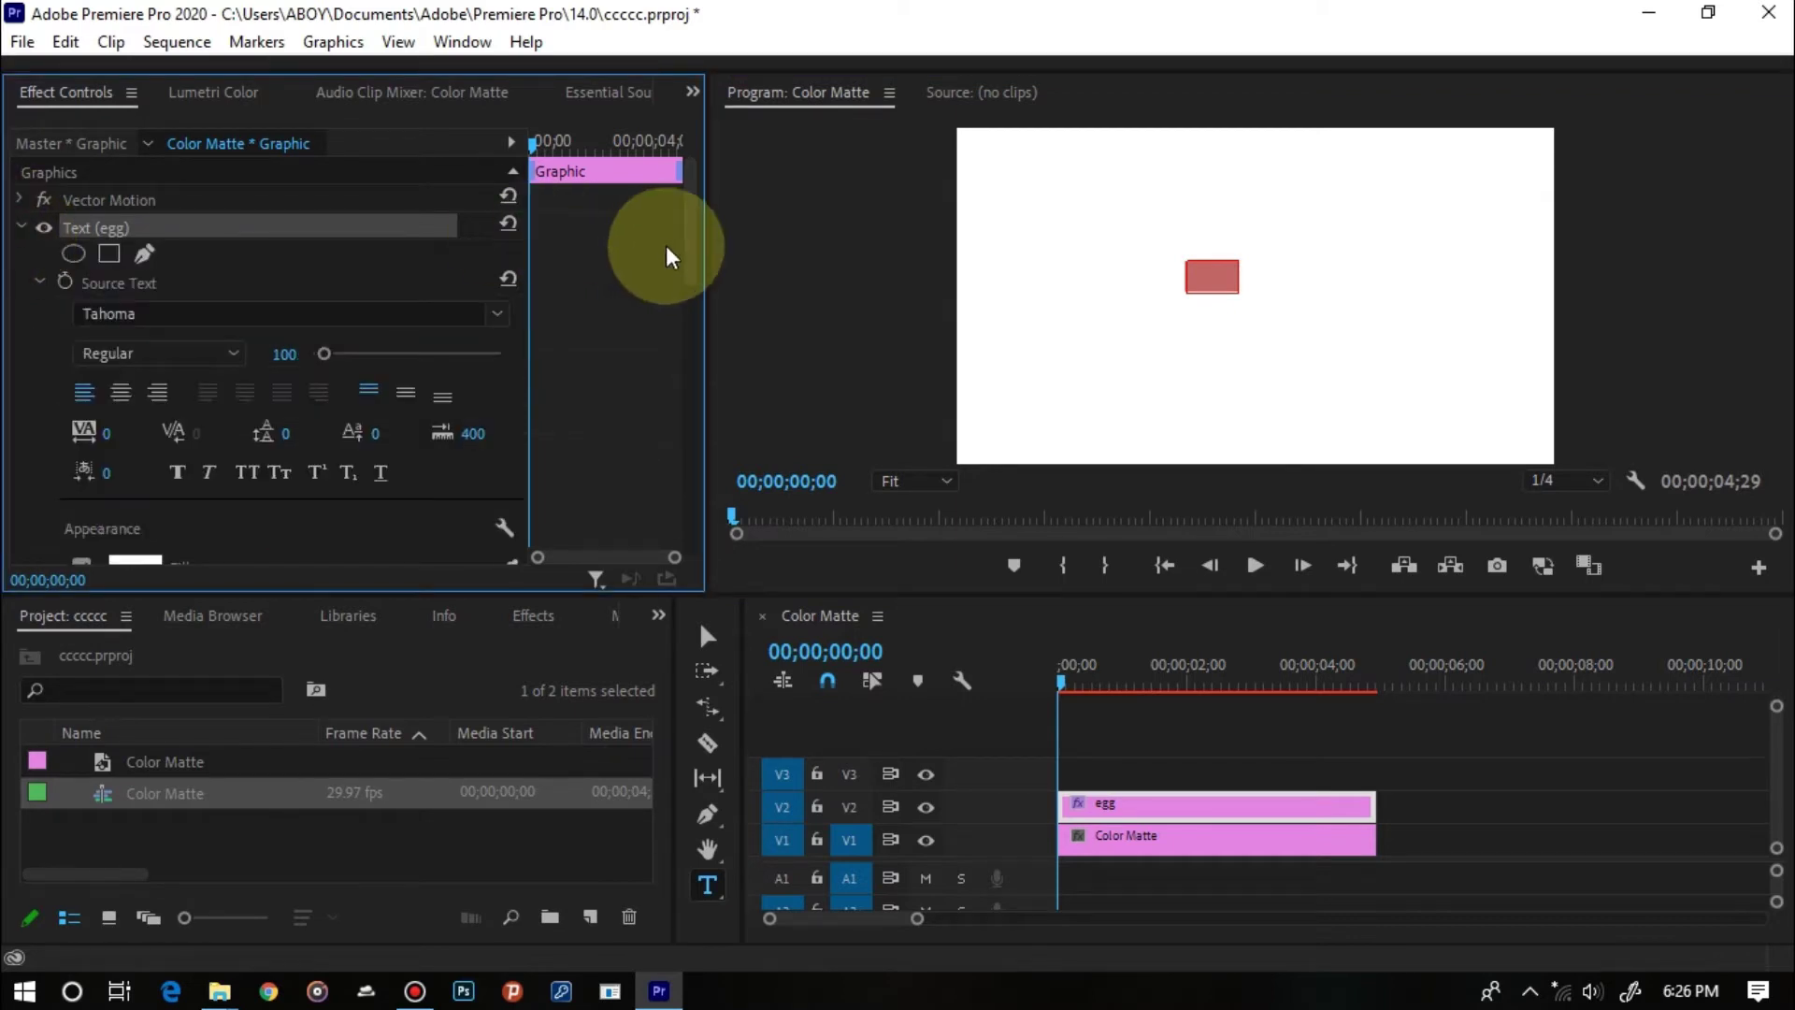
pyautogui.moveTo(686, 248); pyautogui.dragTo(680, 333)
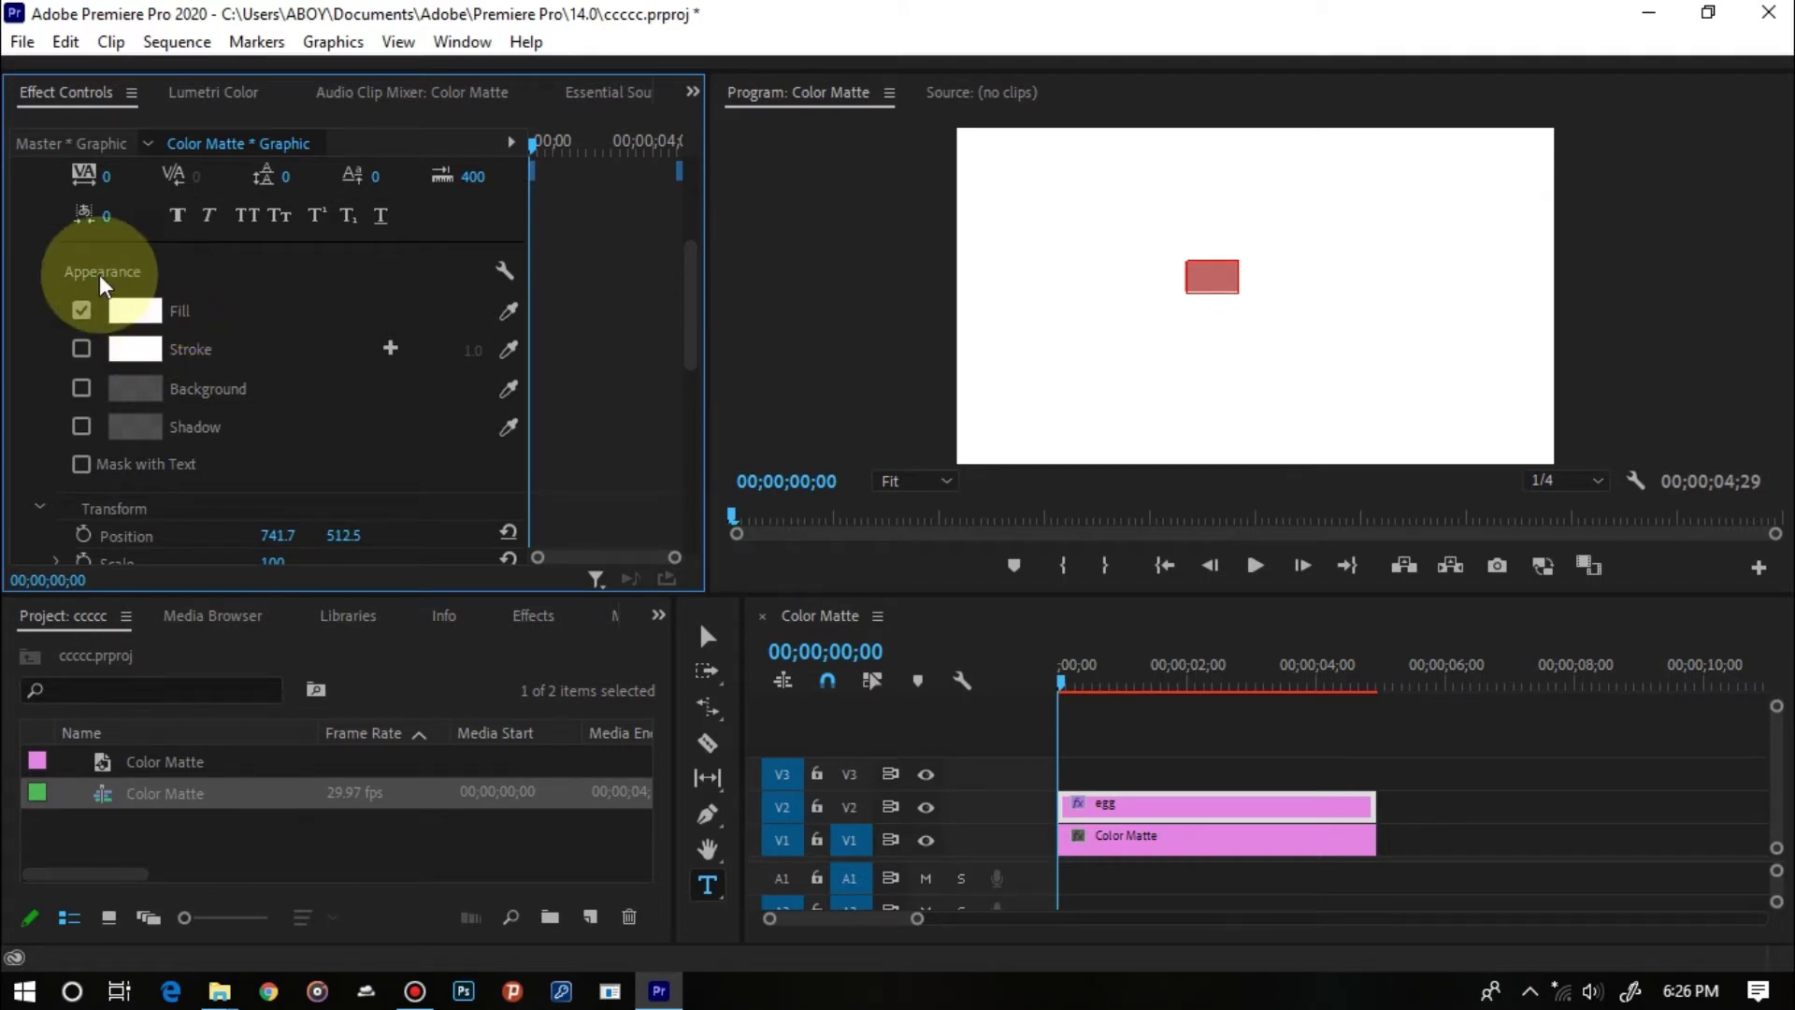
pyautogui.click(127, 308)
pyautogui.moveTo(865, 400); pyautogui.dragTo(916, 329)
pyautogui.click(1164, 310)
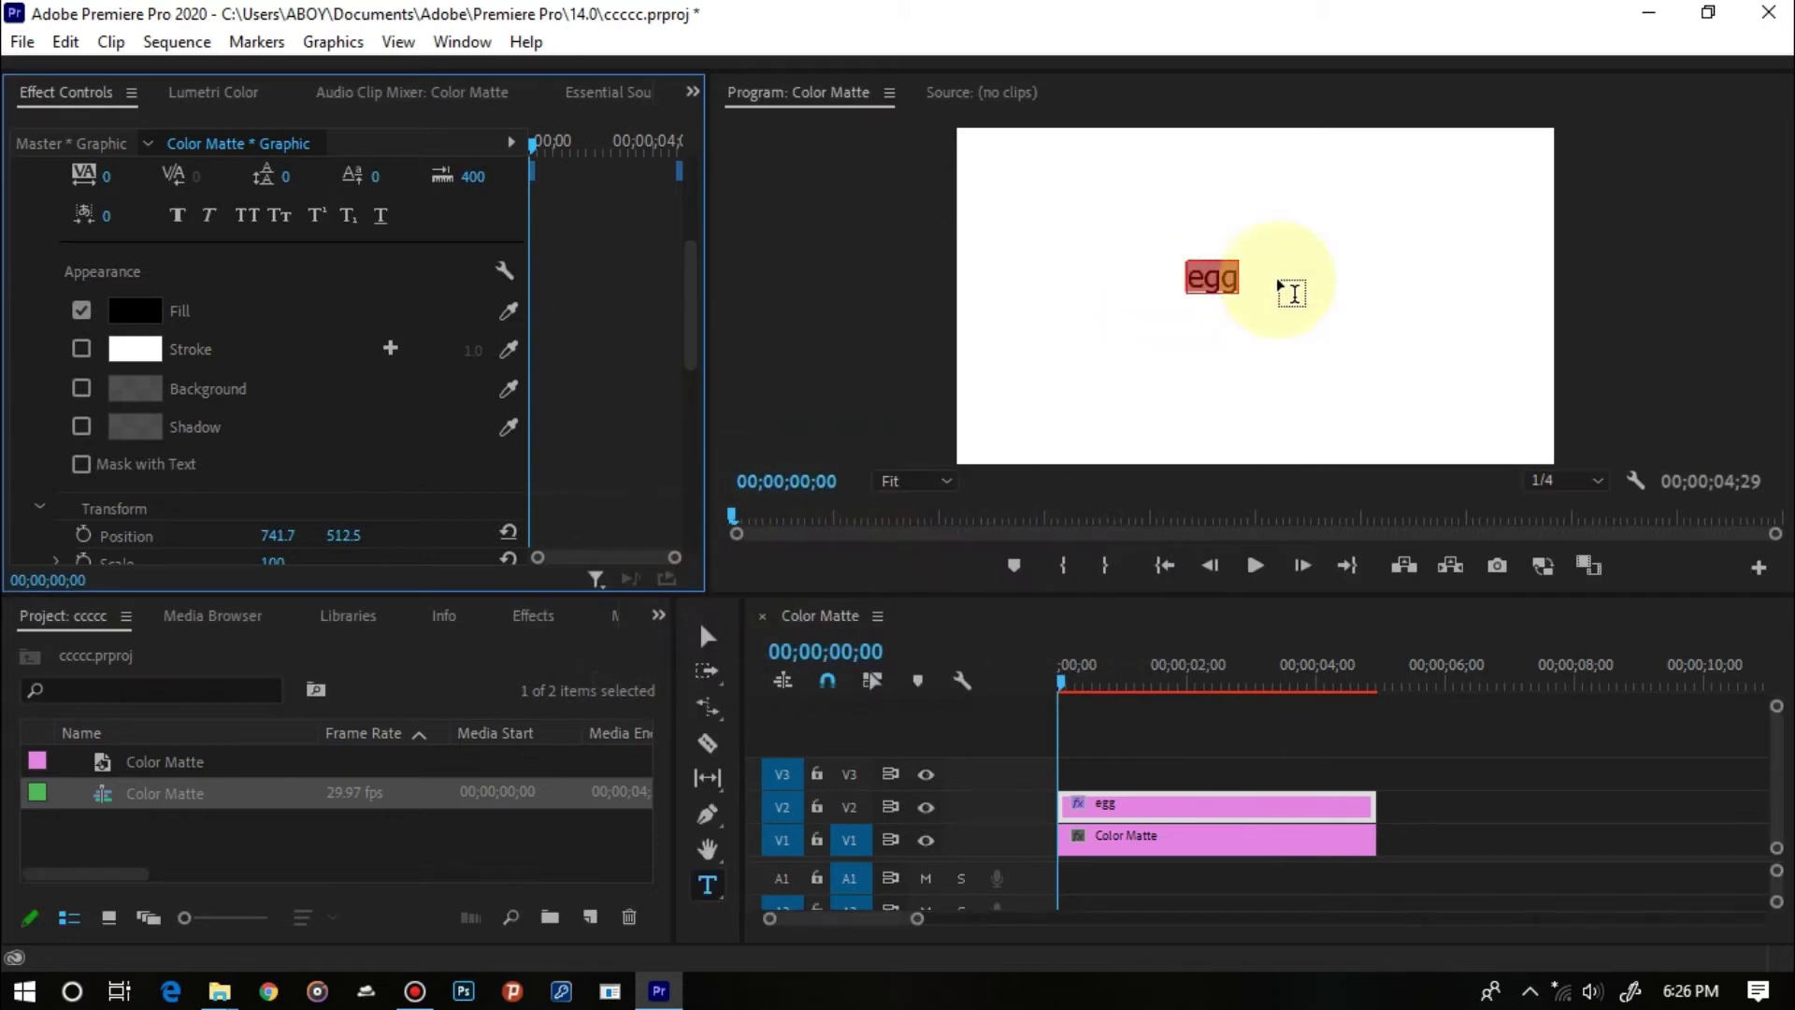
# Enlarge the text to a scale of 334 and reposition it to 712.7, 619.5.
pyautogui.scroll(-4, 689, 373)
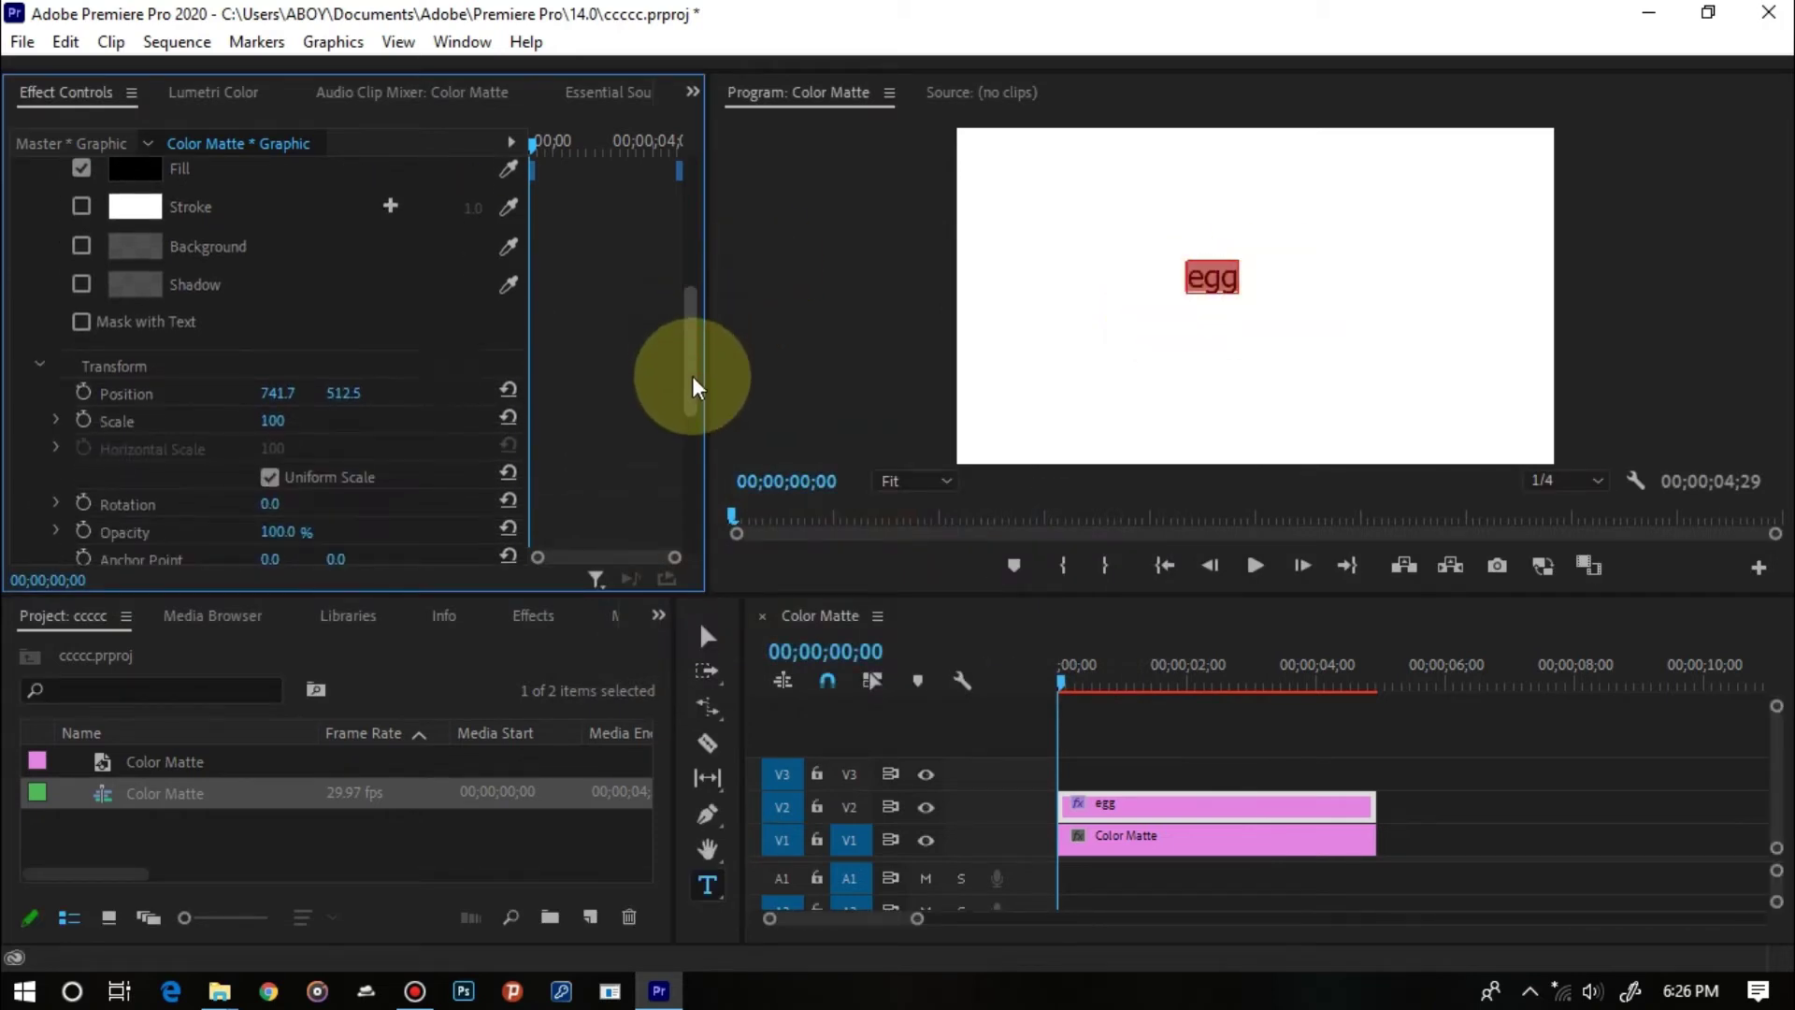
pyautogui.scroll(3, 685, 346)
pyautogui.scroll(-3, 690, 341)
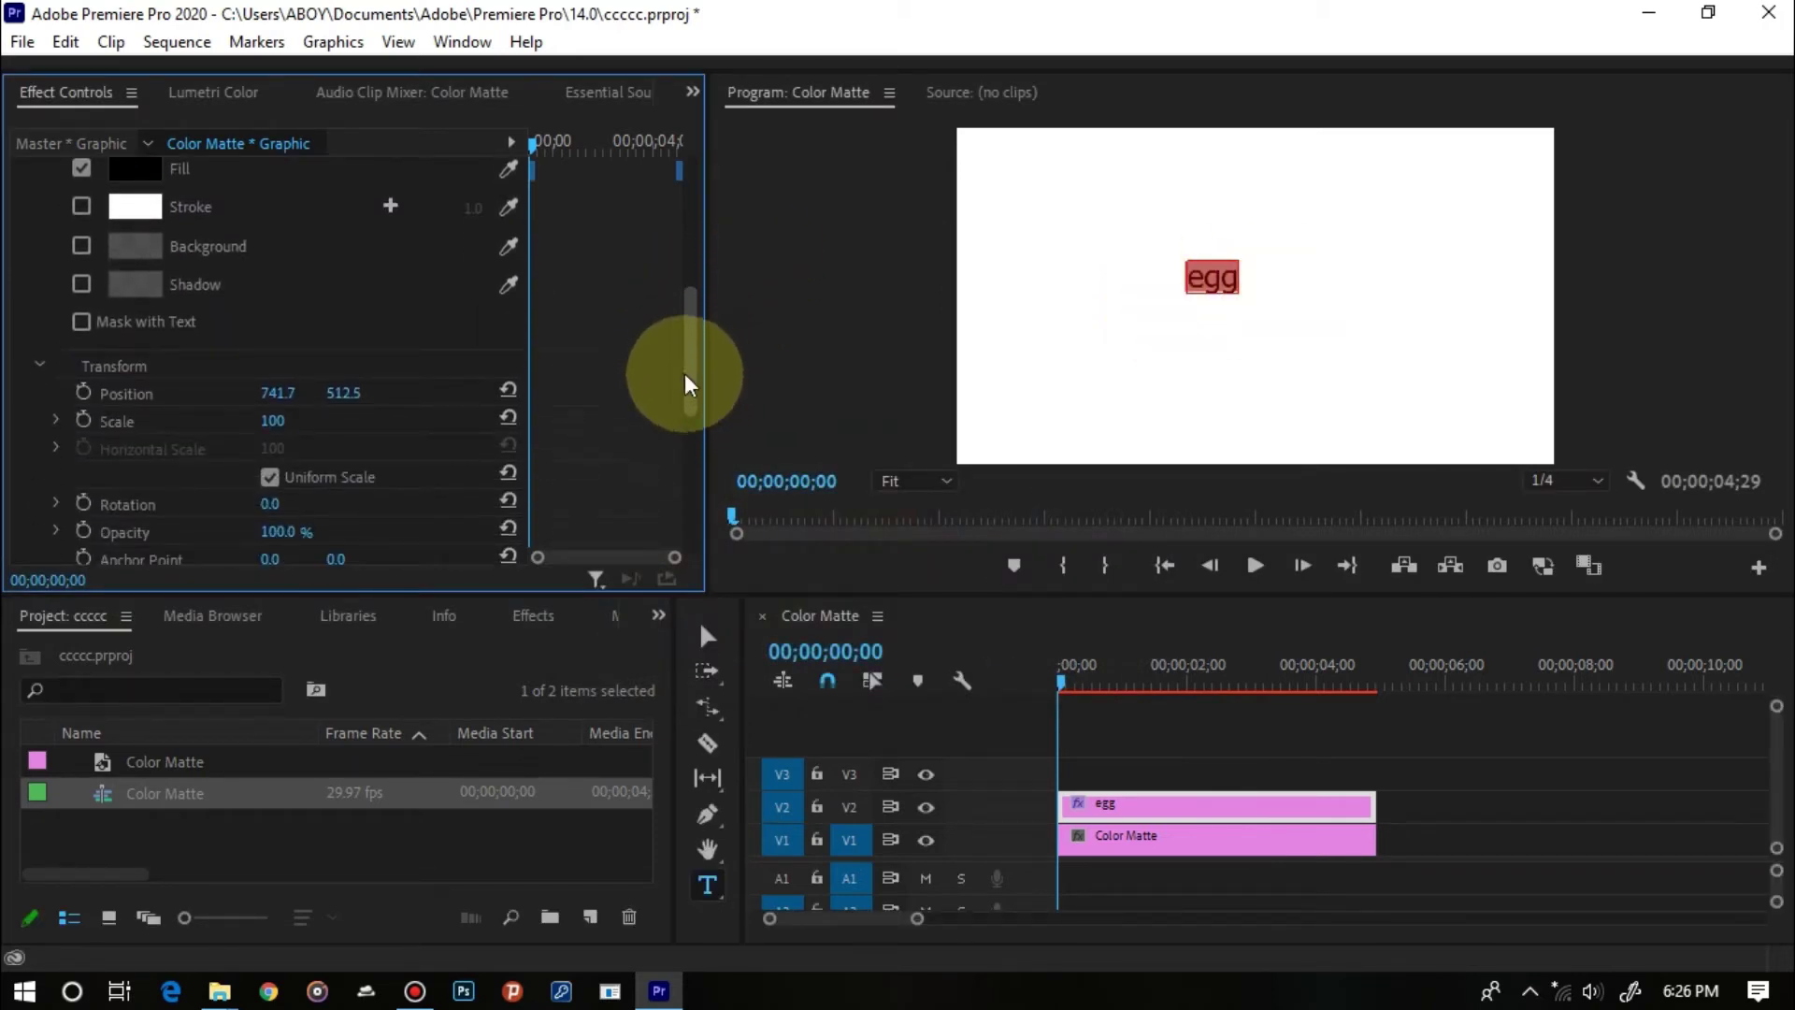
pyautogui.moveTo(271, 422); pyautogui.dragTo(356, 388)
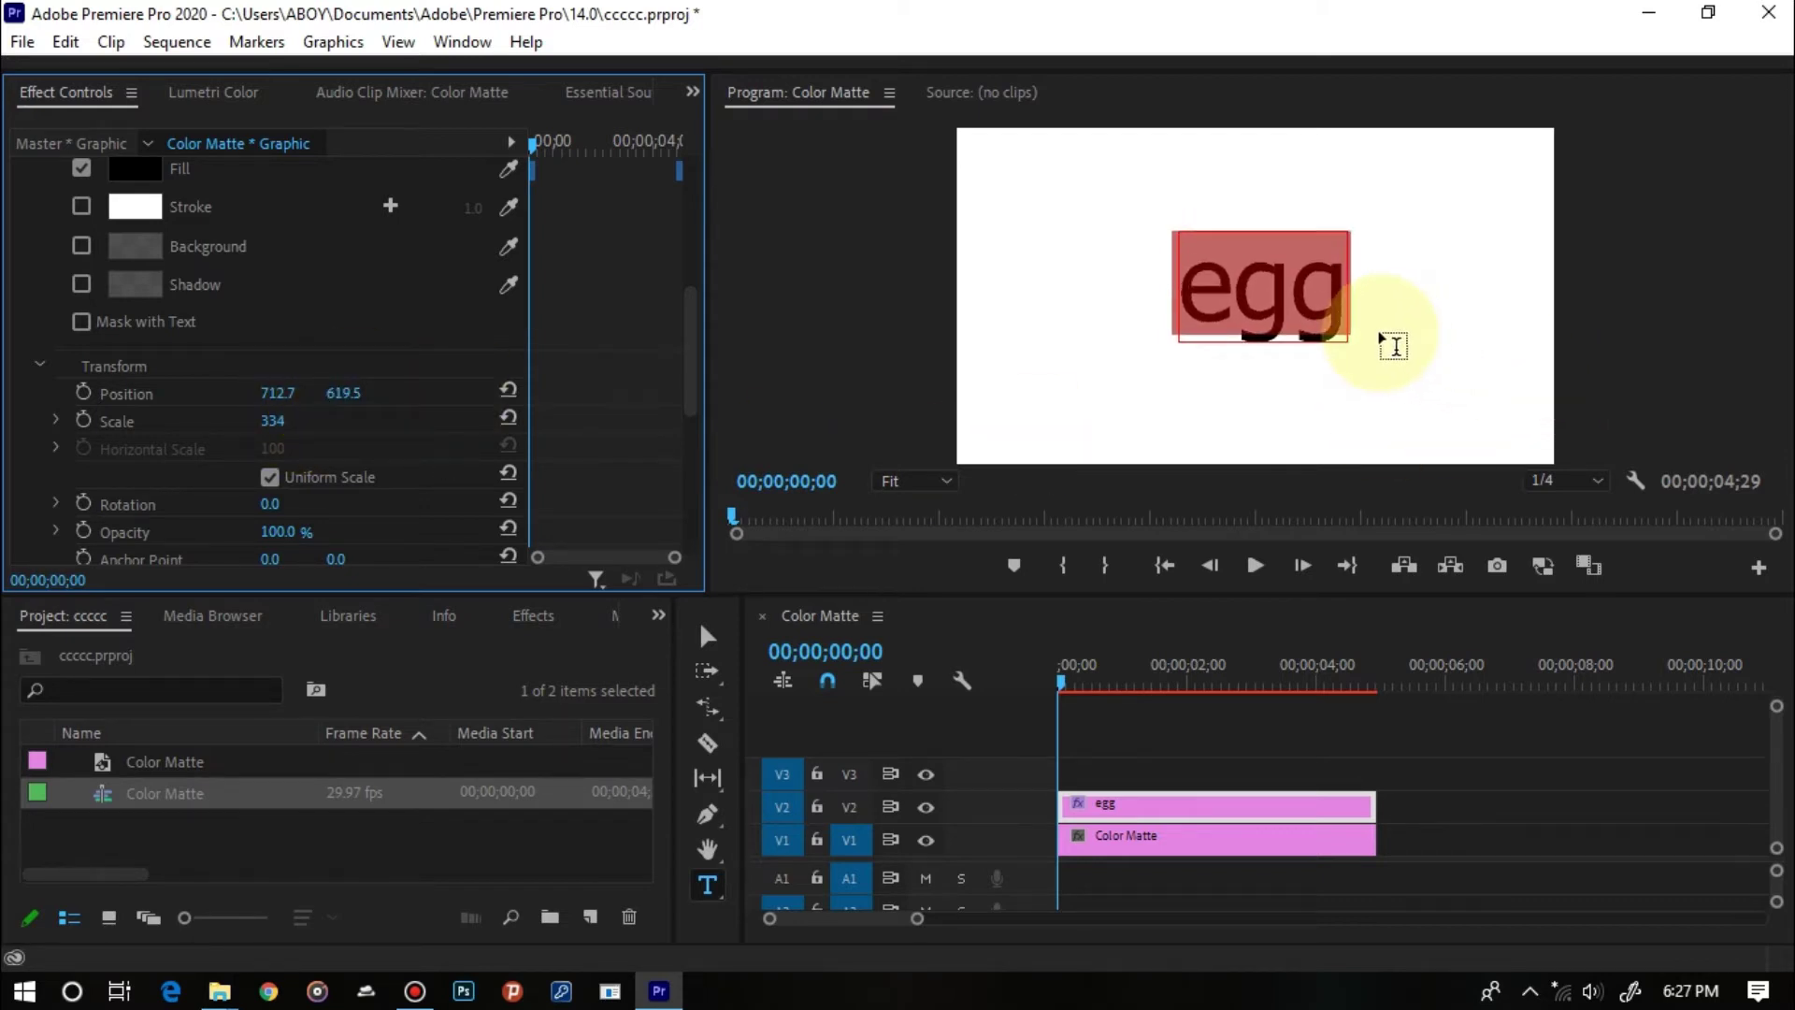
# Replace the lowercase first letter of the text with a capital so it reads "Egg".
pyautogui.click(1230, 309)
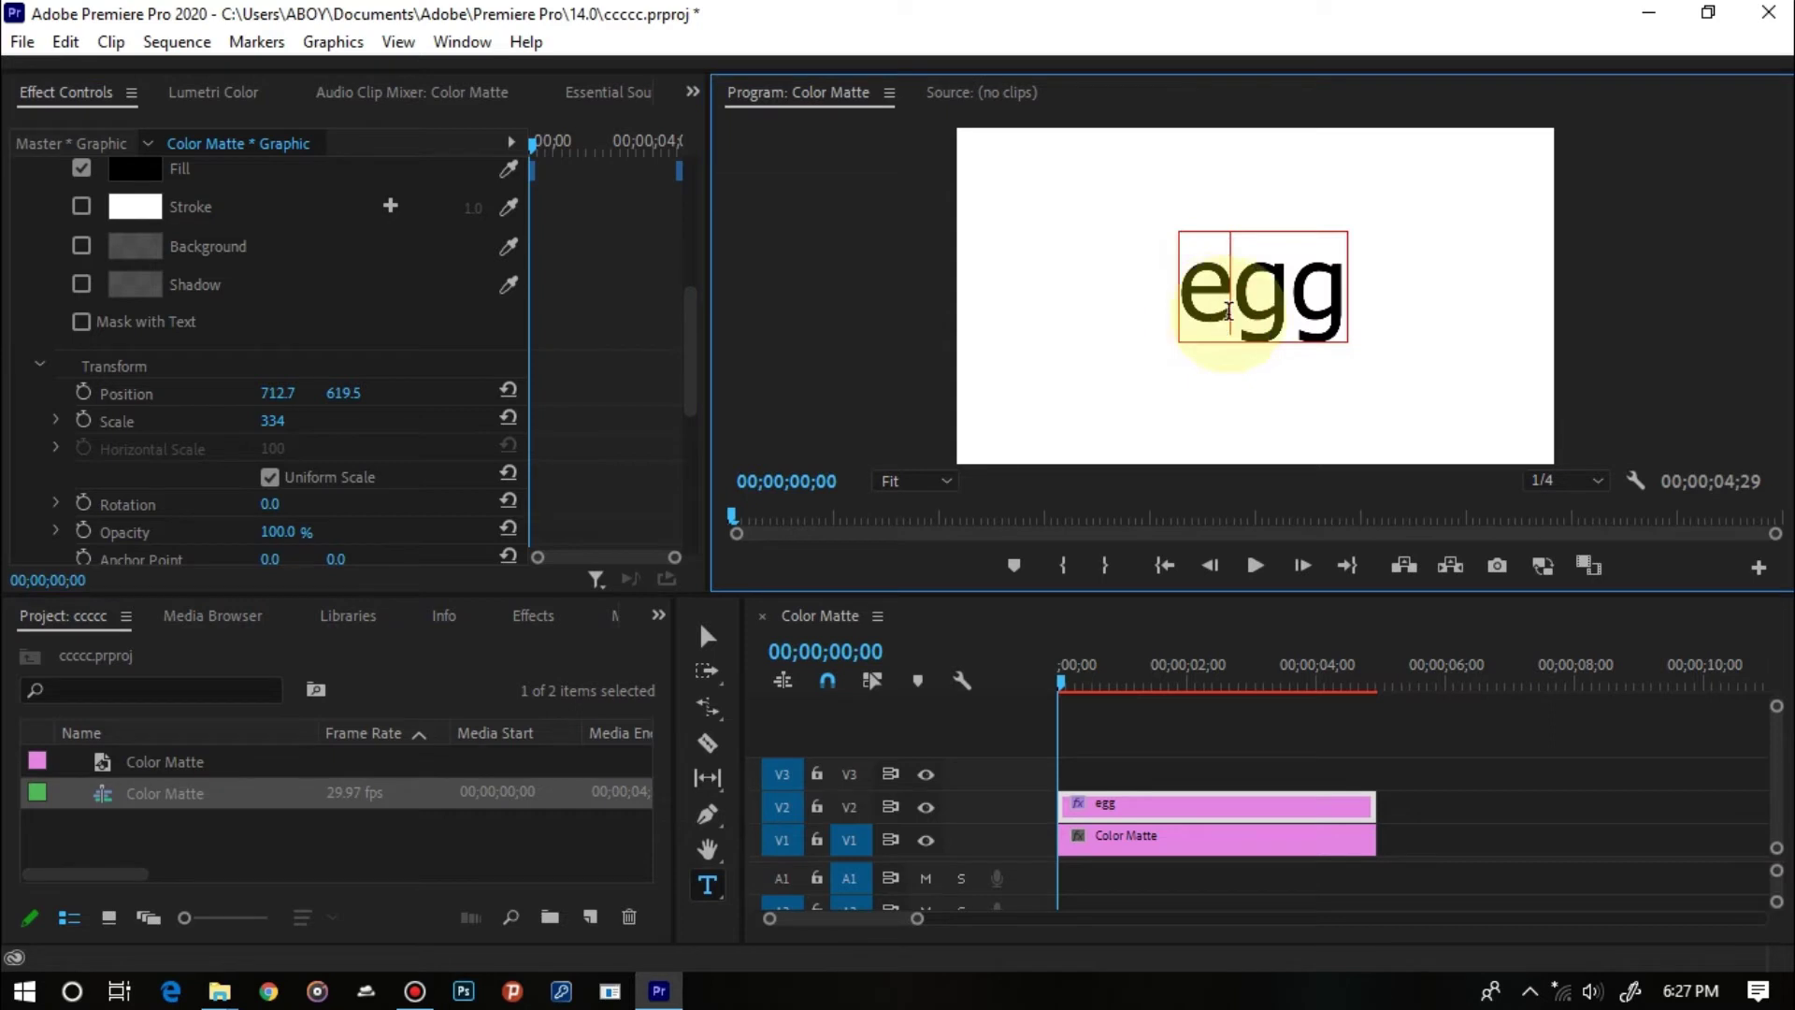
pyautogui.press('BackSpace')
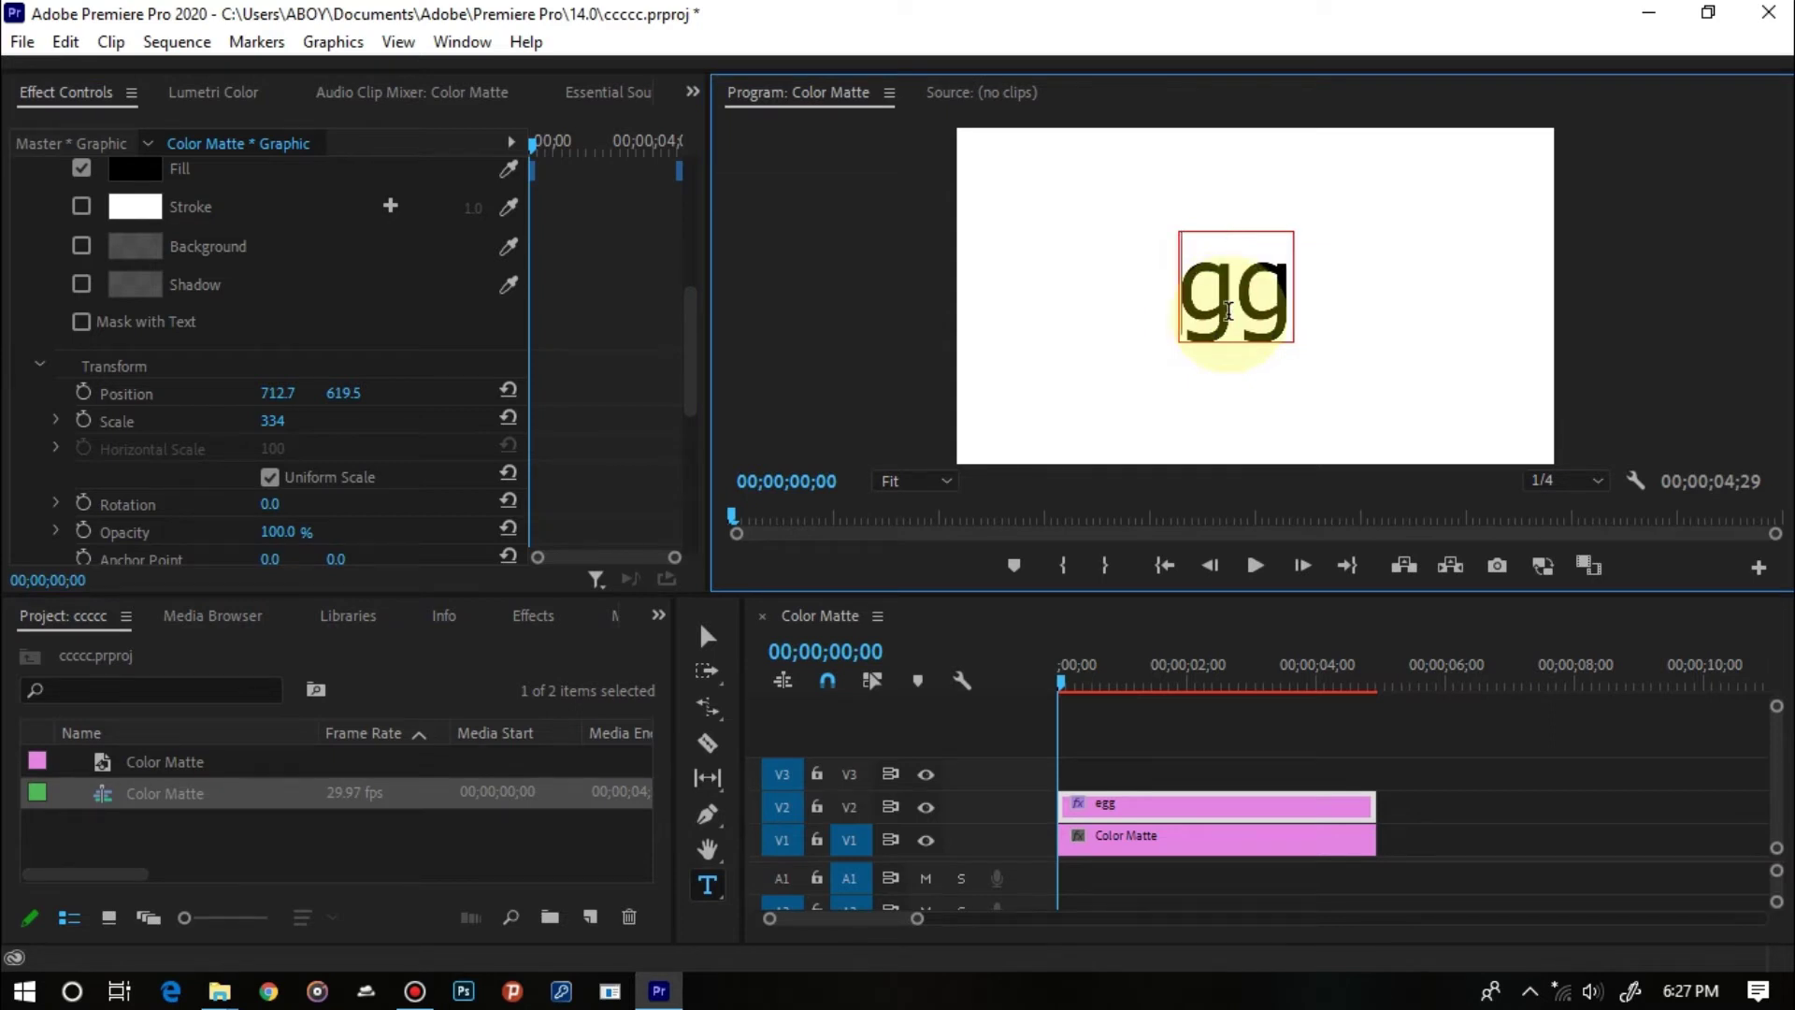
pyautogui.write('E')
pyautogui.click(685, 369)
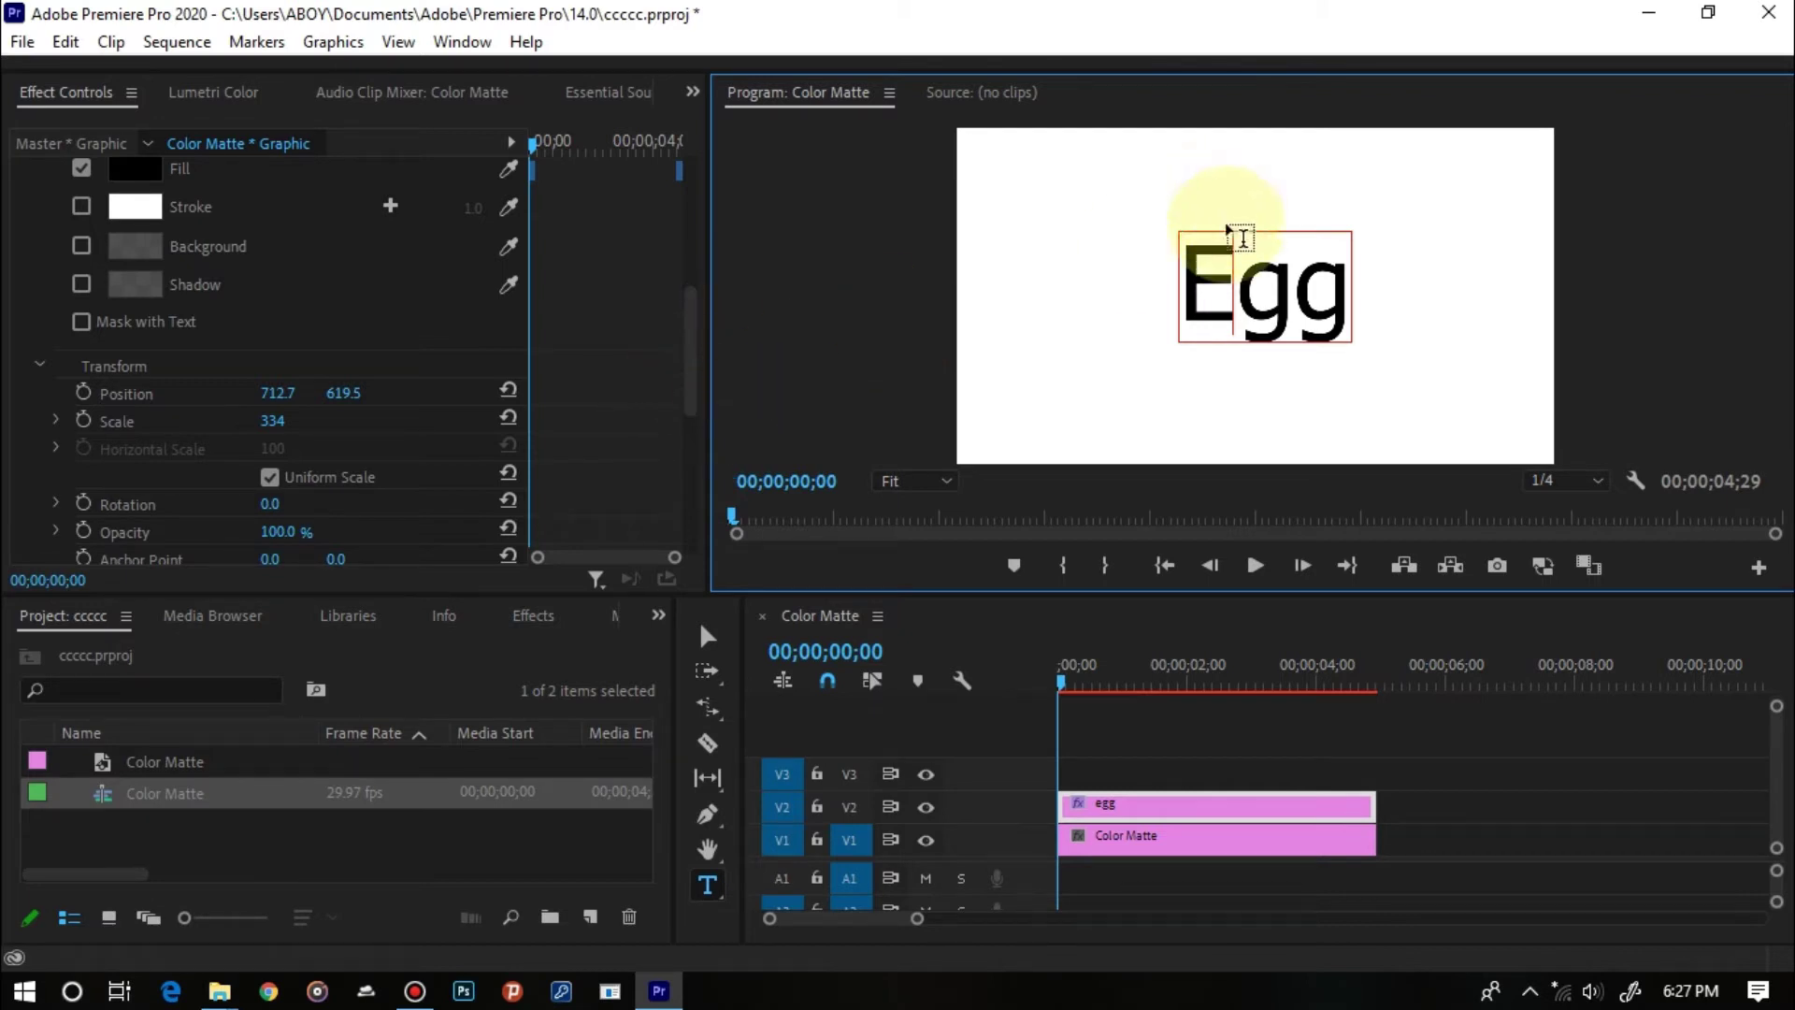
# Set the font of the whole "Egg" text to Evogria.
pyautogui.doubleClick(1232, 285)
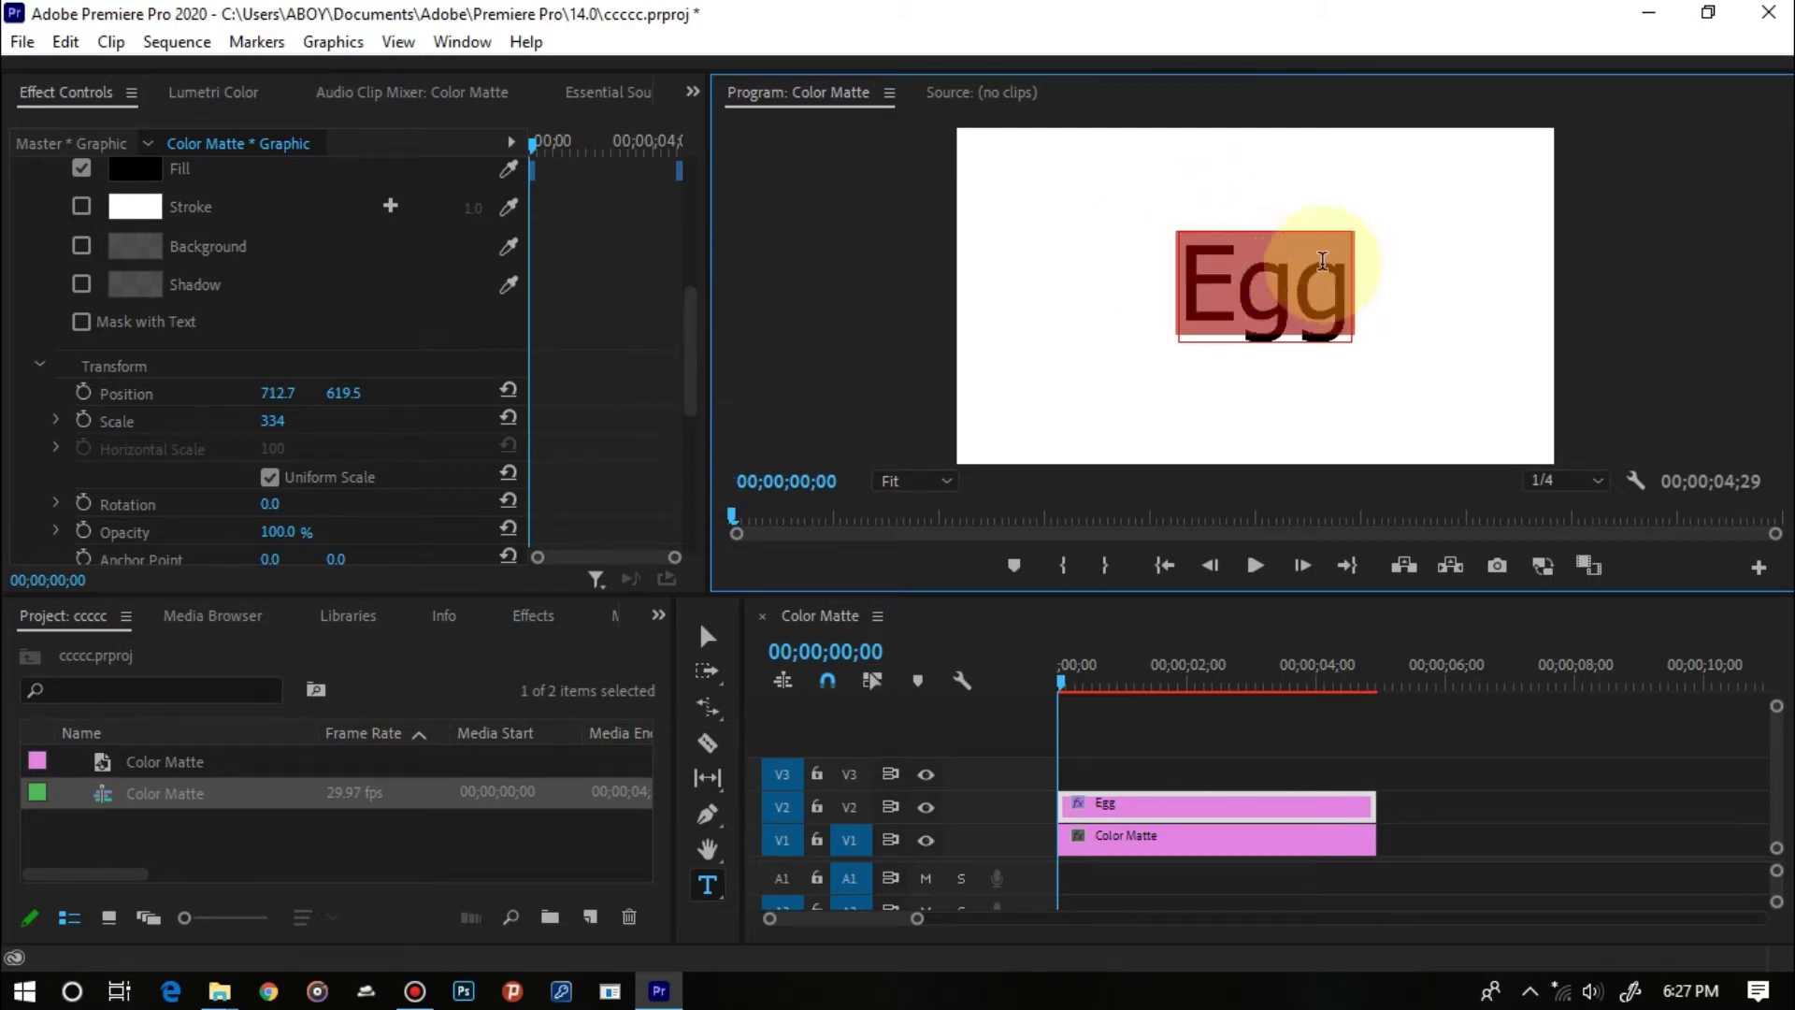
pyautogui.moveTo(688, 318); pyautogui.dragTo(700, 192)
pyautogui.click(498, 246)
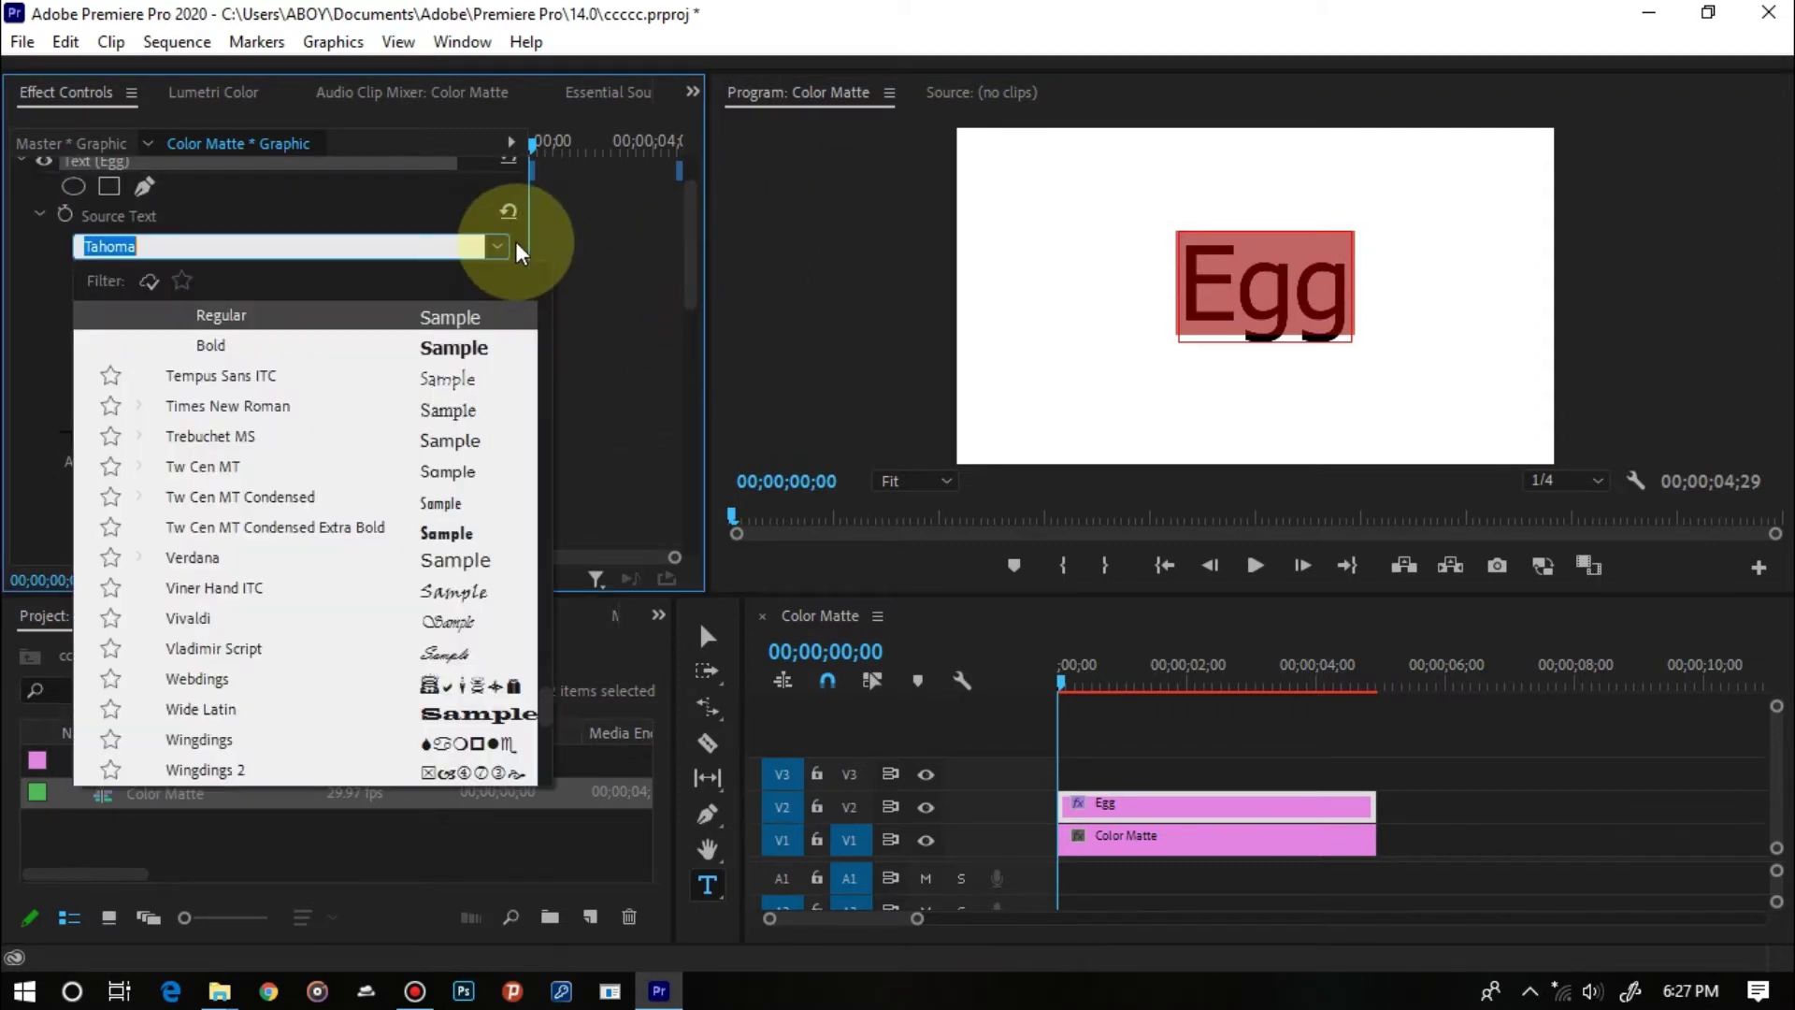
pyautogui.moveTo(546, 670); pyautogui.dragTo(529, 430)
pyautogui.click(247, 590)
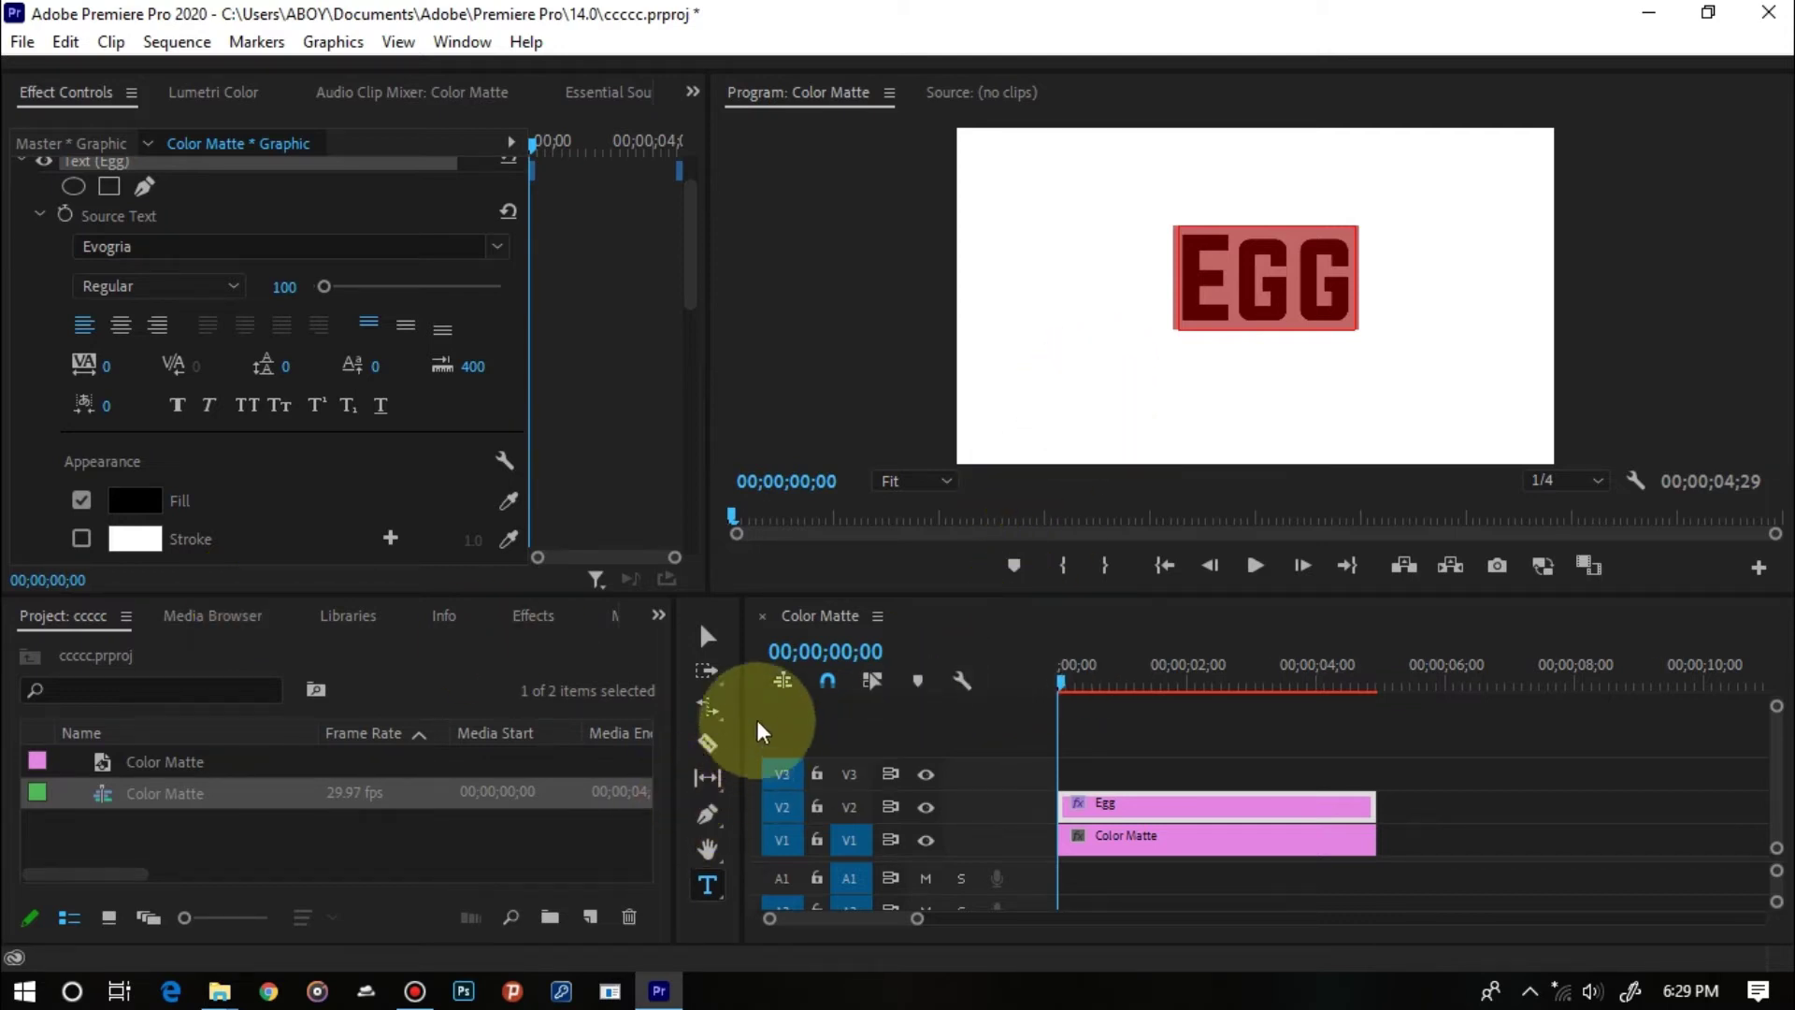
# Duplicate the Egg text clip from V2 onto tracks V3 and V4 at the same start time.
pyautogui.click(707, 637)
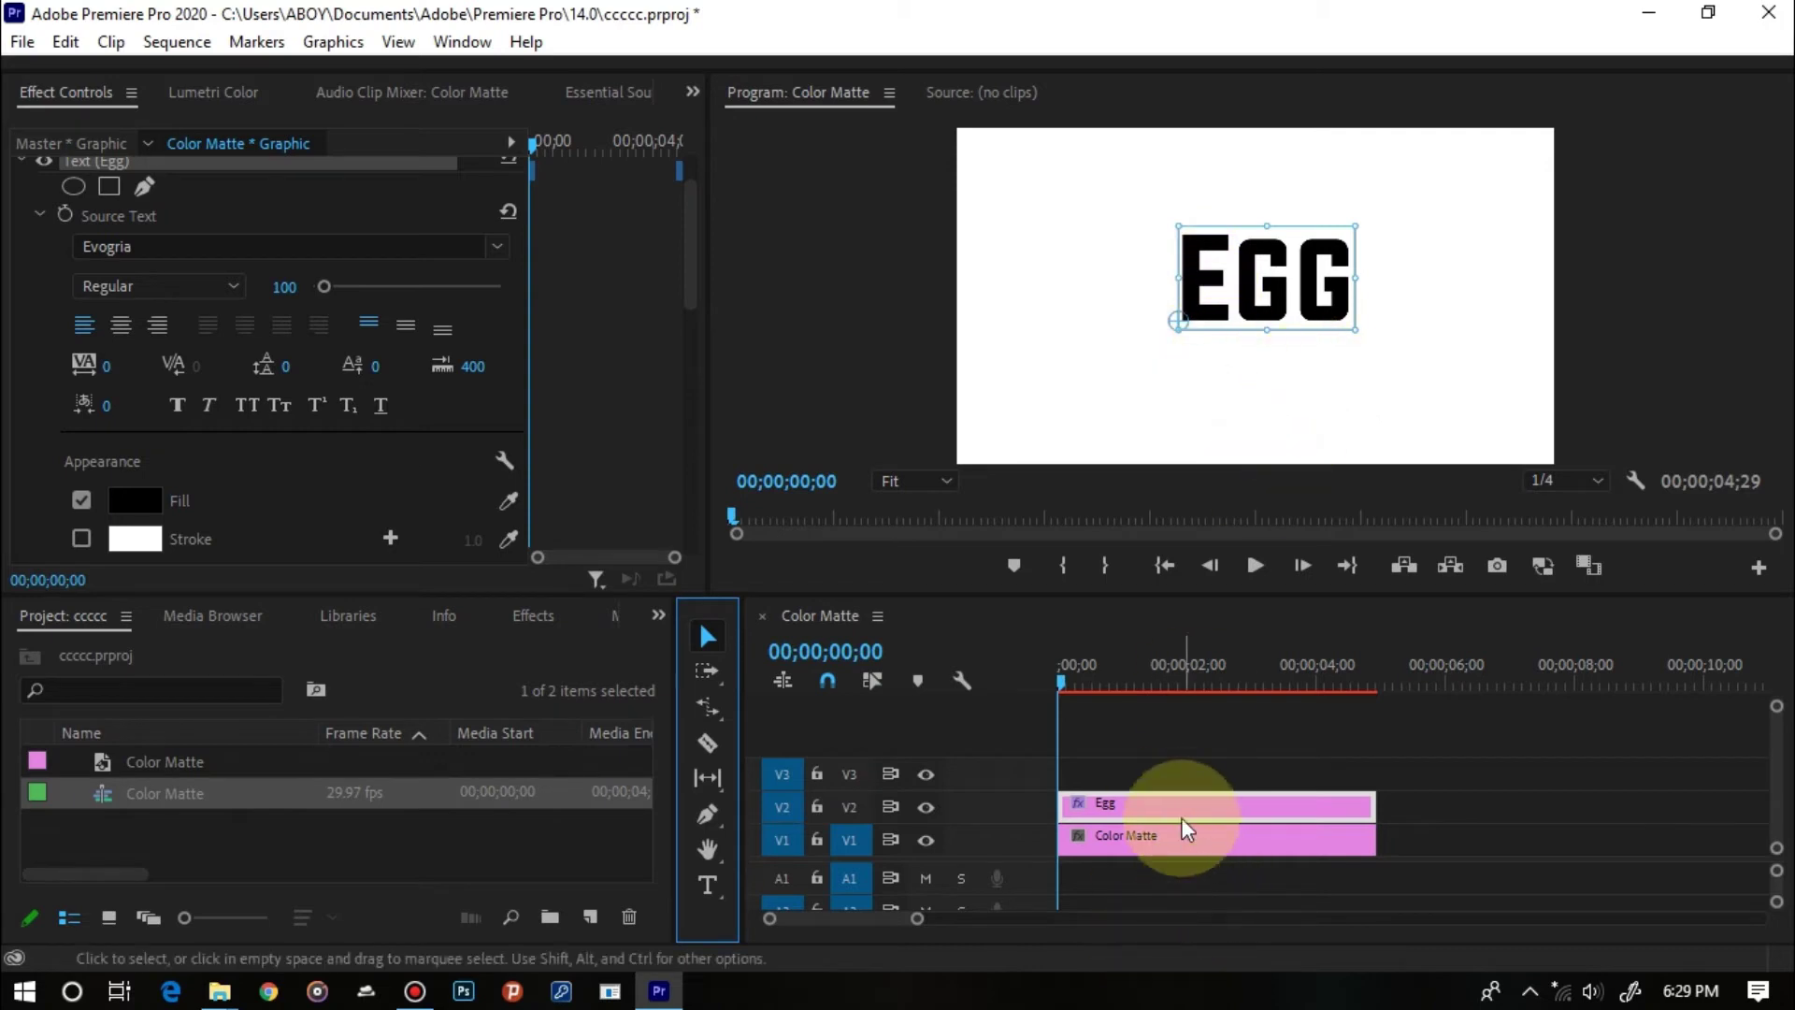
pyautogui.moveTo(1181, 817); pyautogui.dragTo(1187, 778)
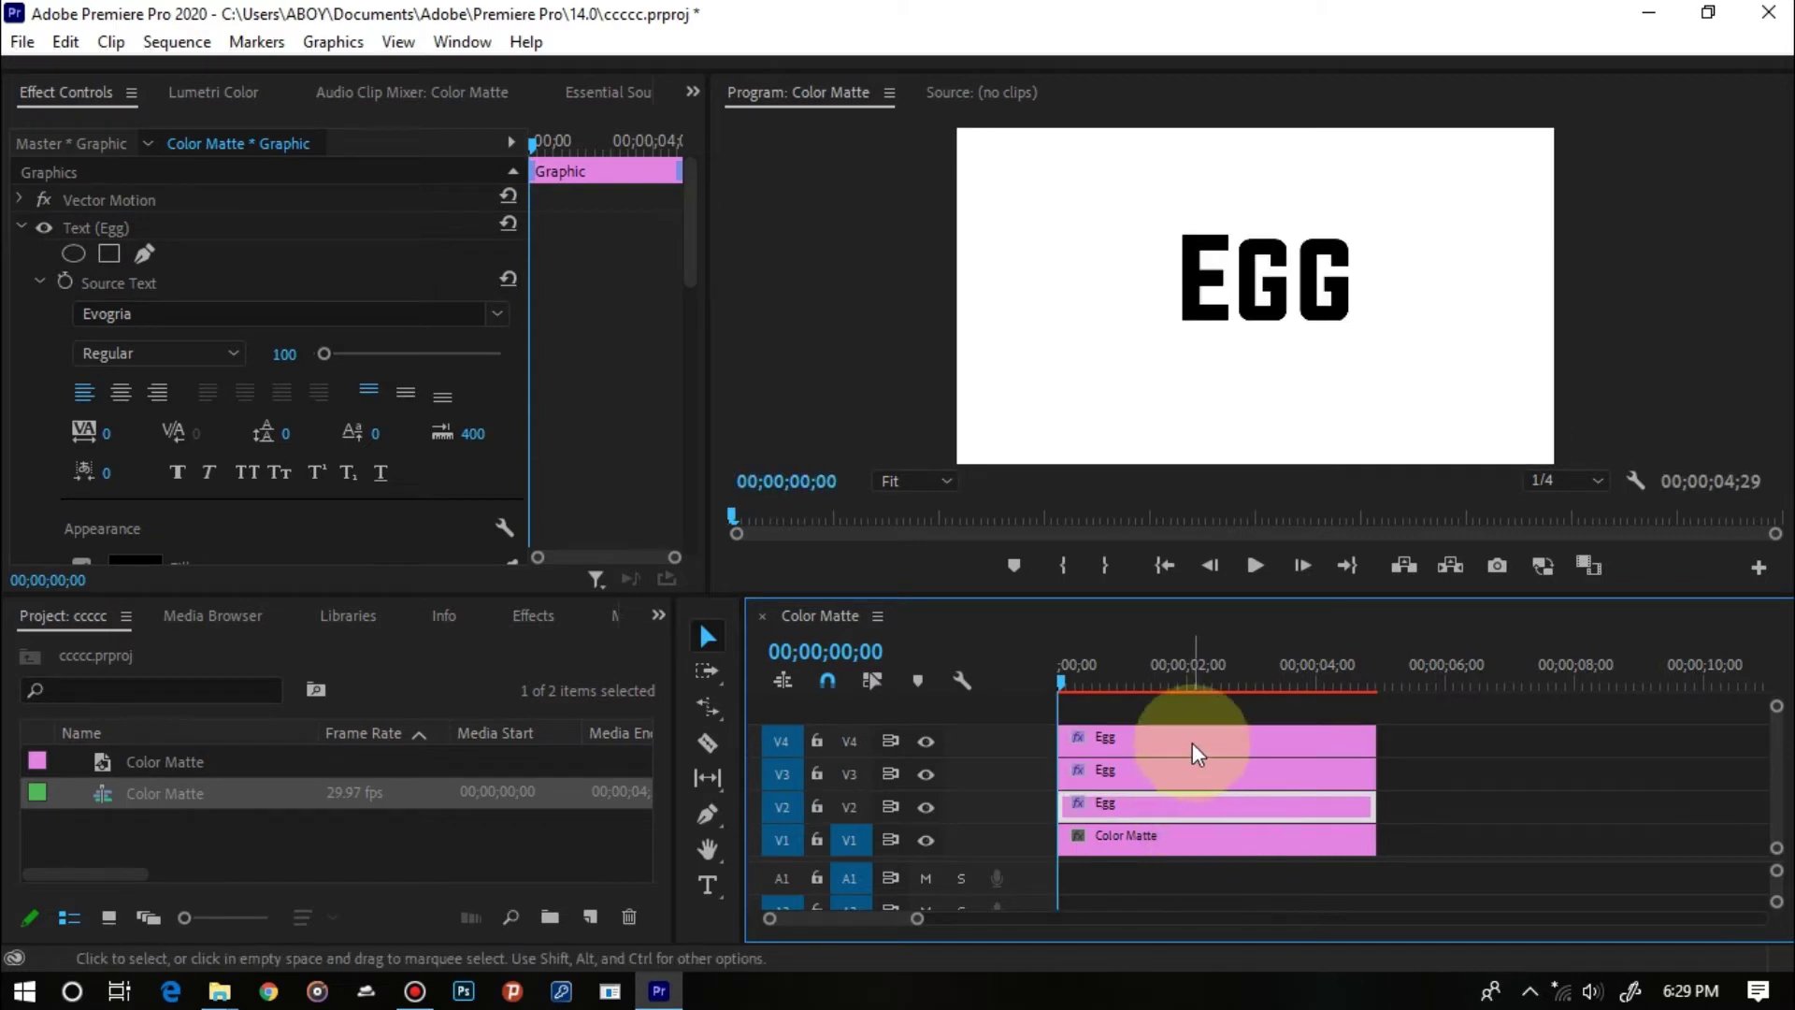
pyautogui.click(1192, 739)
pyautogui.click(1202, 802)
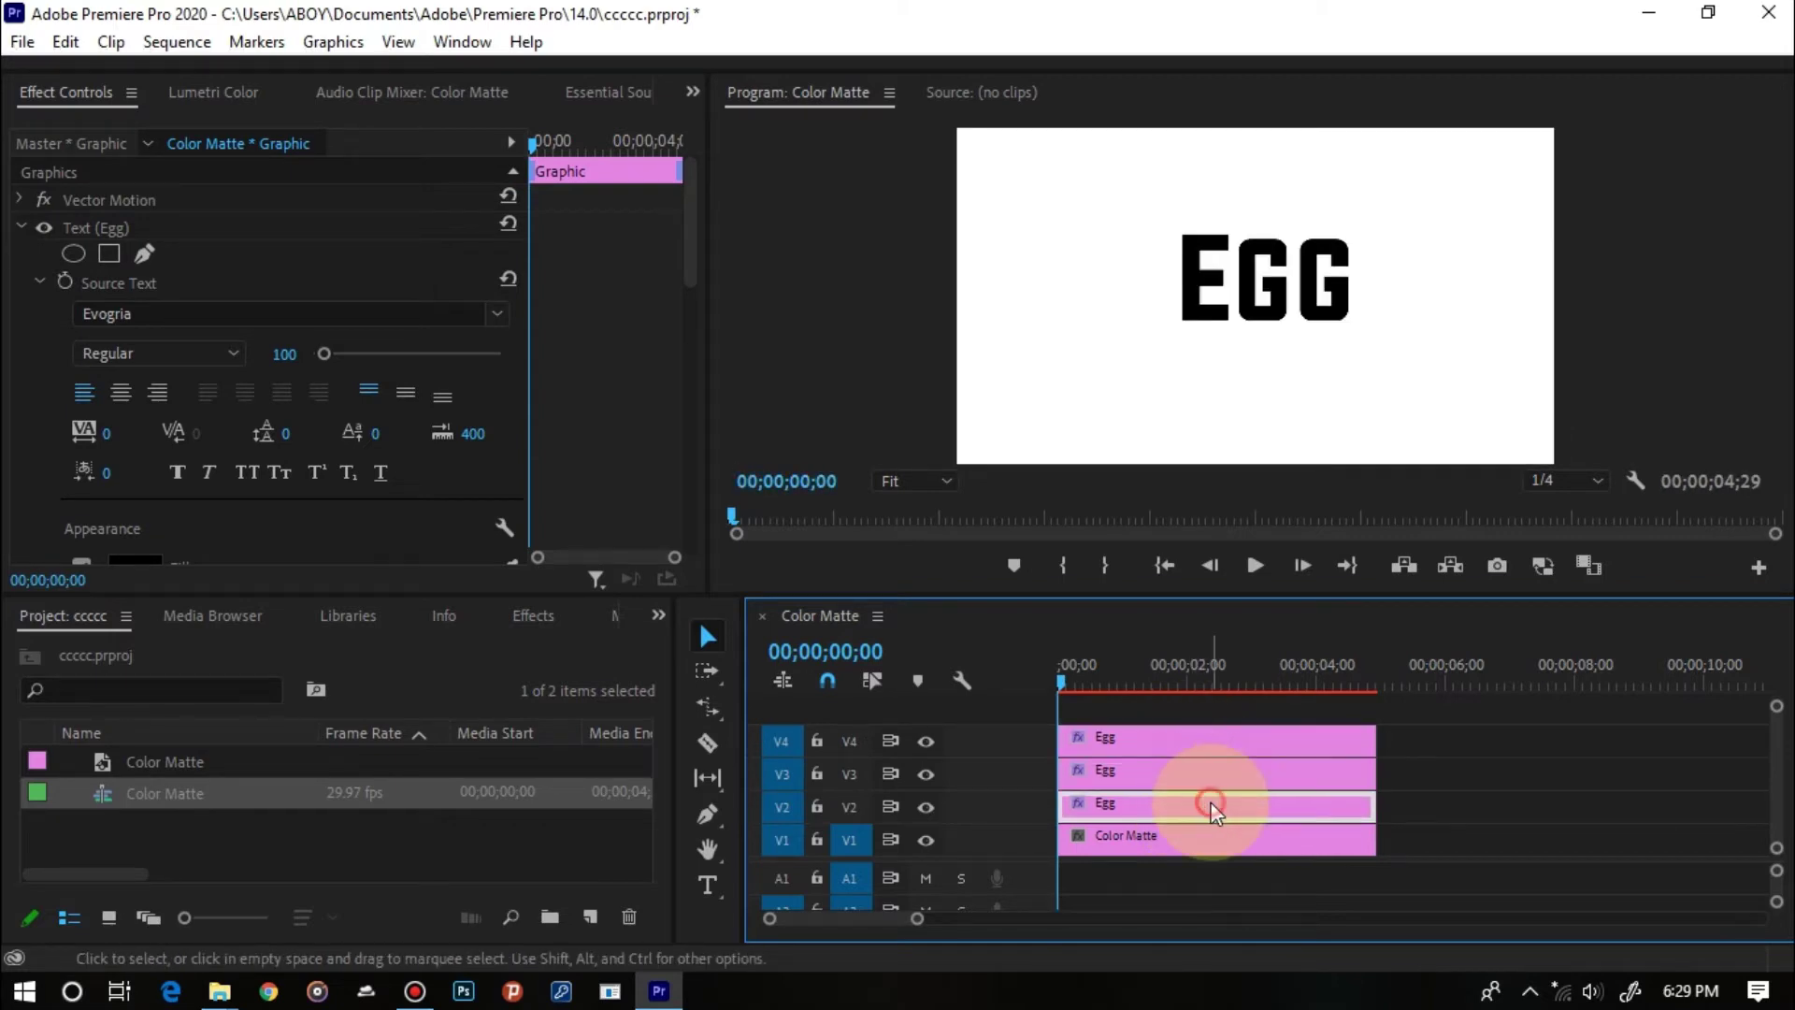
# Turn off the track output of V2, V3 and V4 to hide all three Egg text clips.
pyautogui.click(926, 808)
pyautogui.click(925, 774)
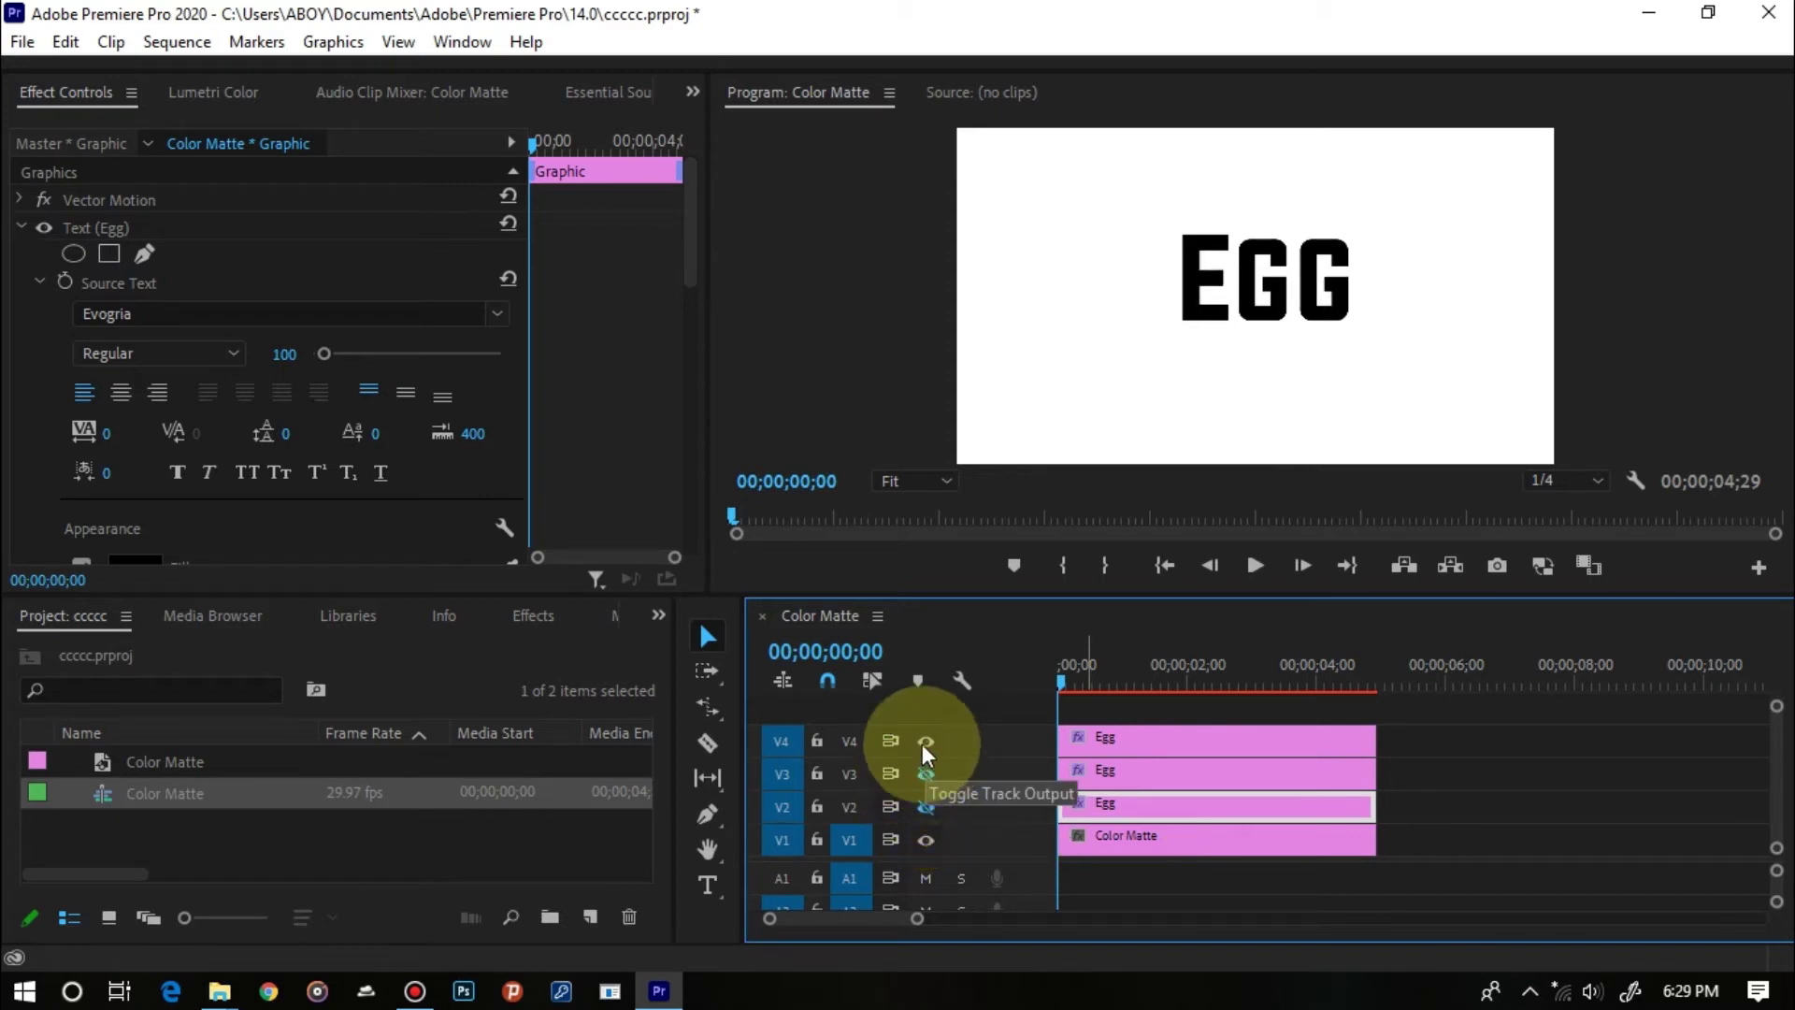
pyautogui.click(925, 742)
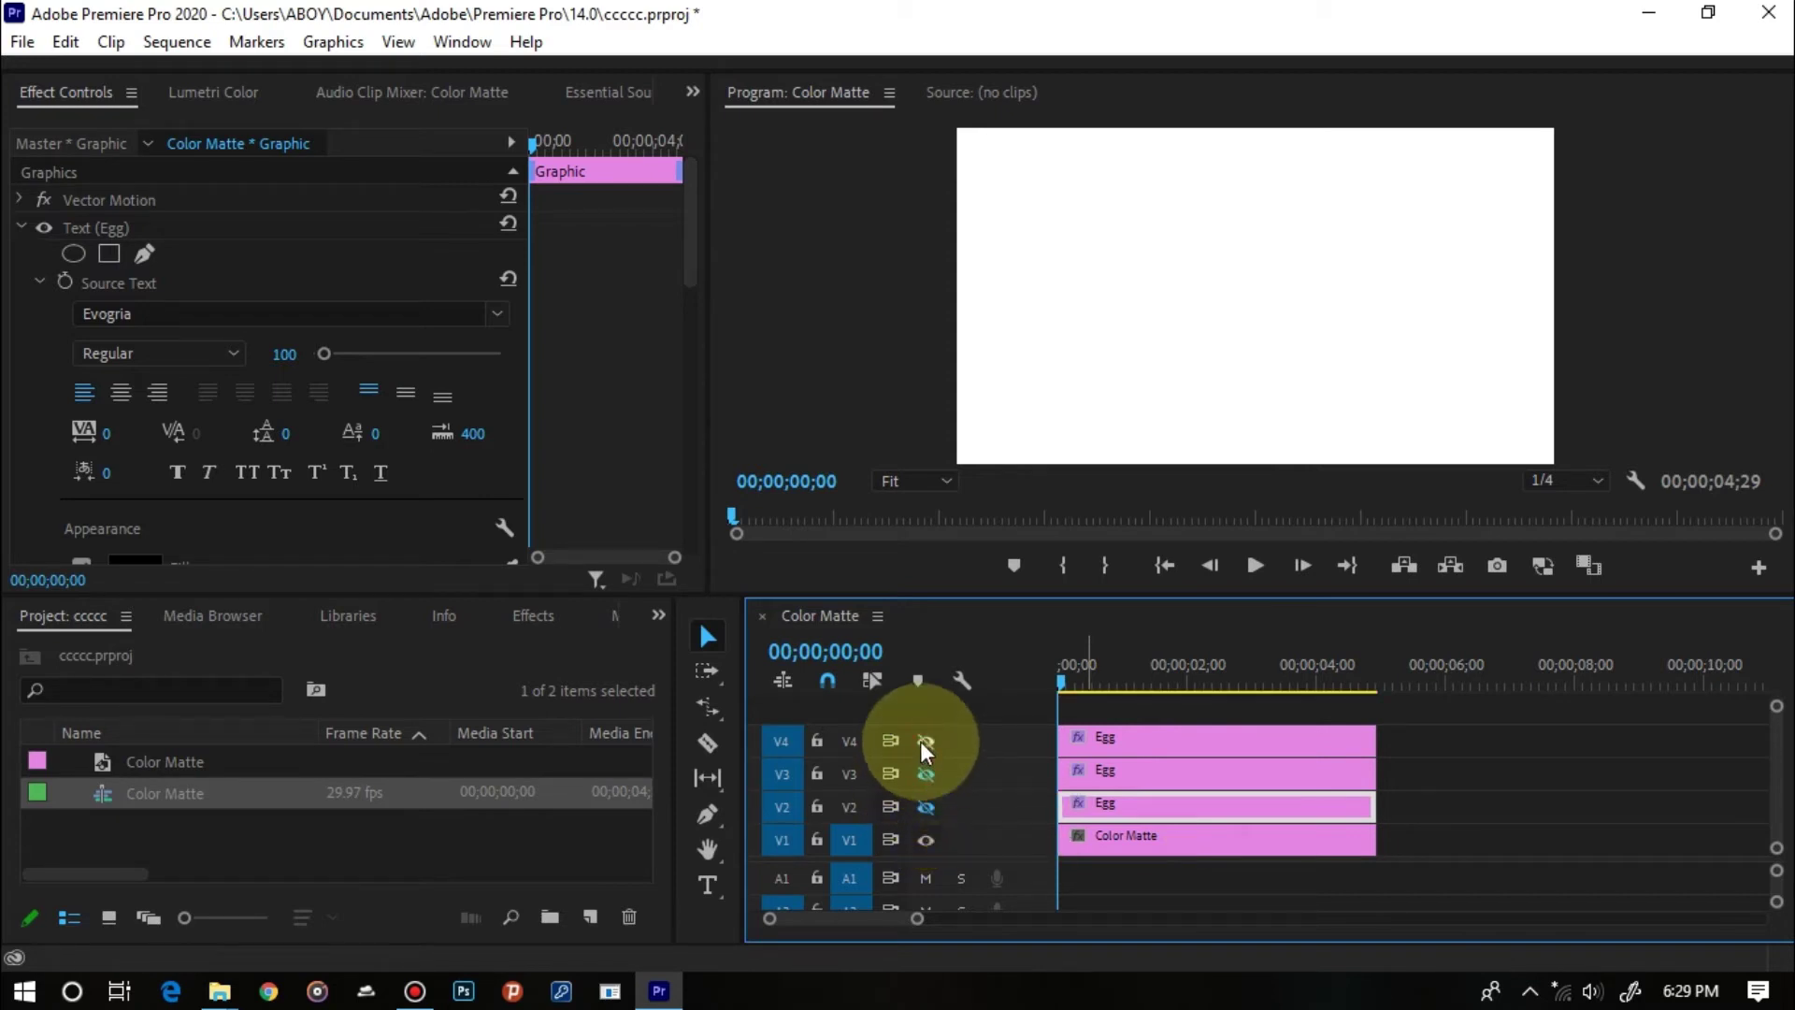
# Turn on the track output of V2 and remove the fill from both G letters in its Egg text.
pyautogui.click(1315, 746)
pyautogui.click(1192, 804)
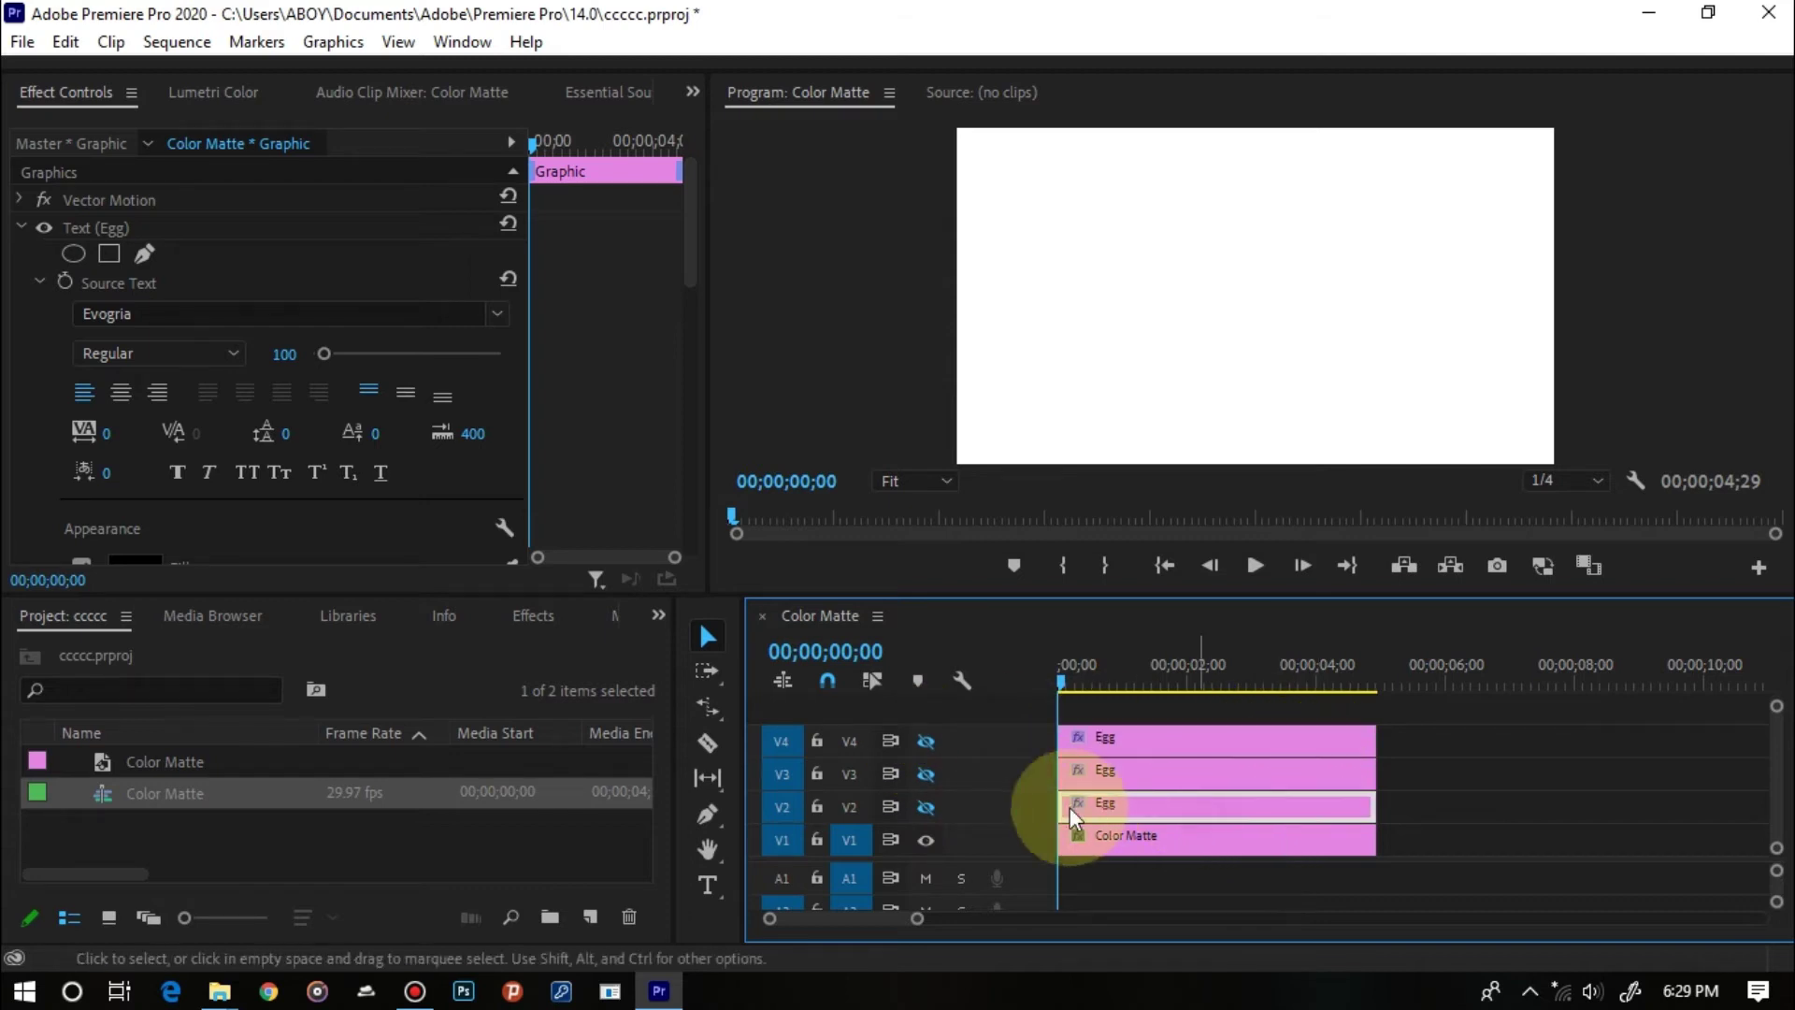
pyautogui.click(1193, 739)
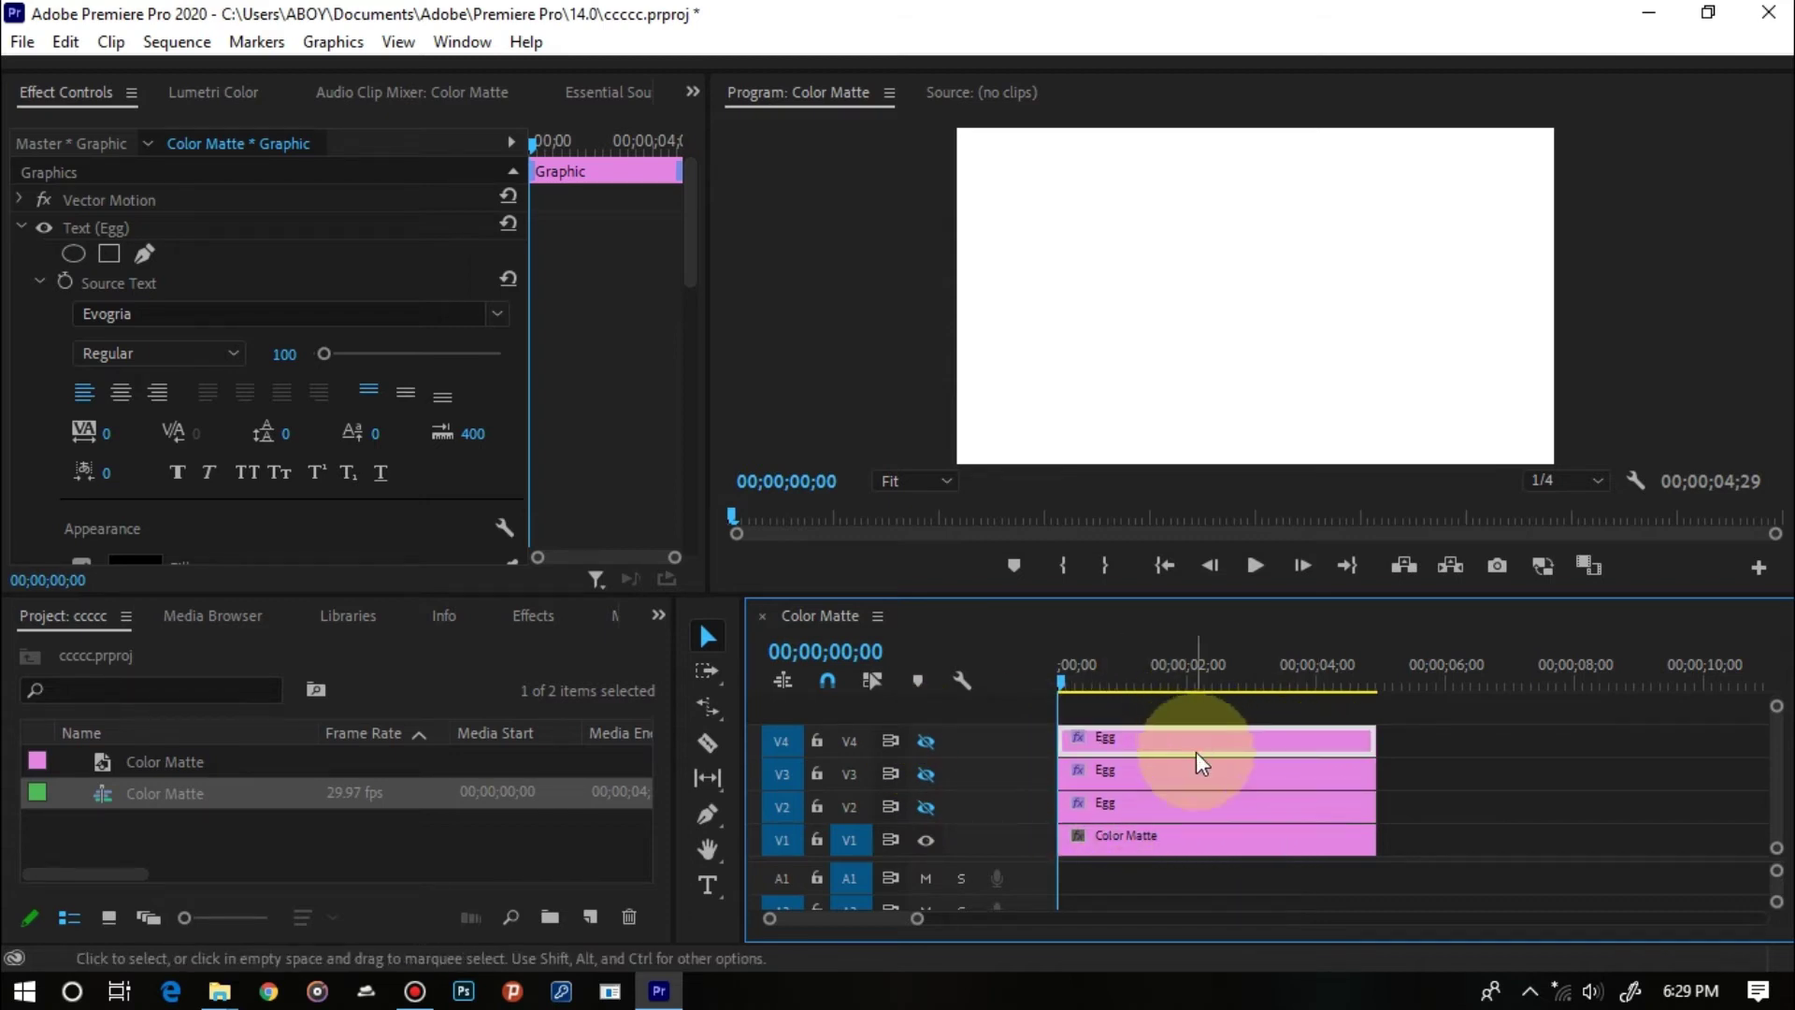
pyautogui.click(1158, 802)
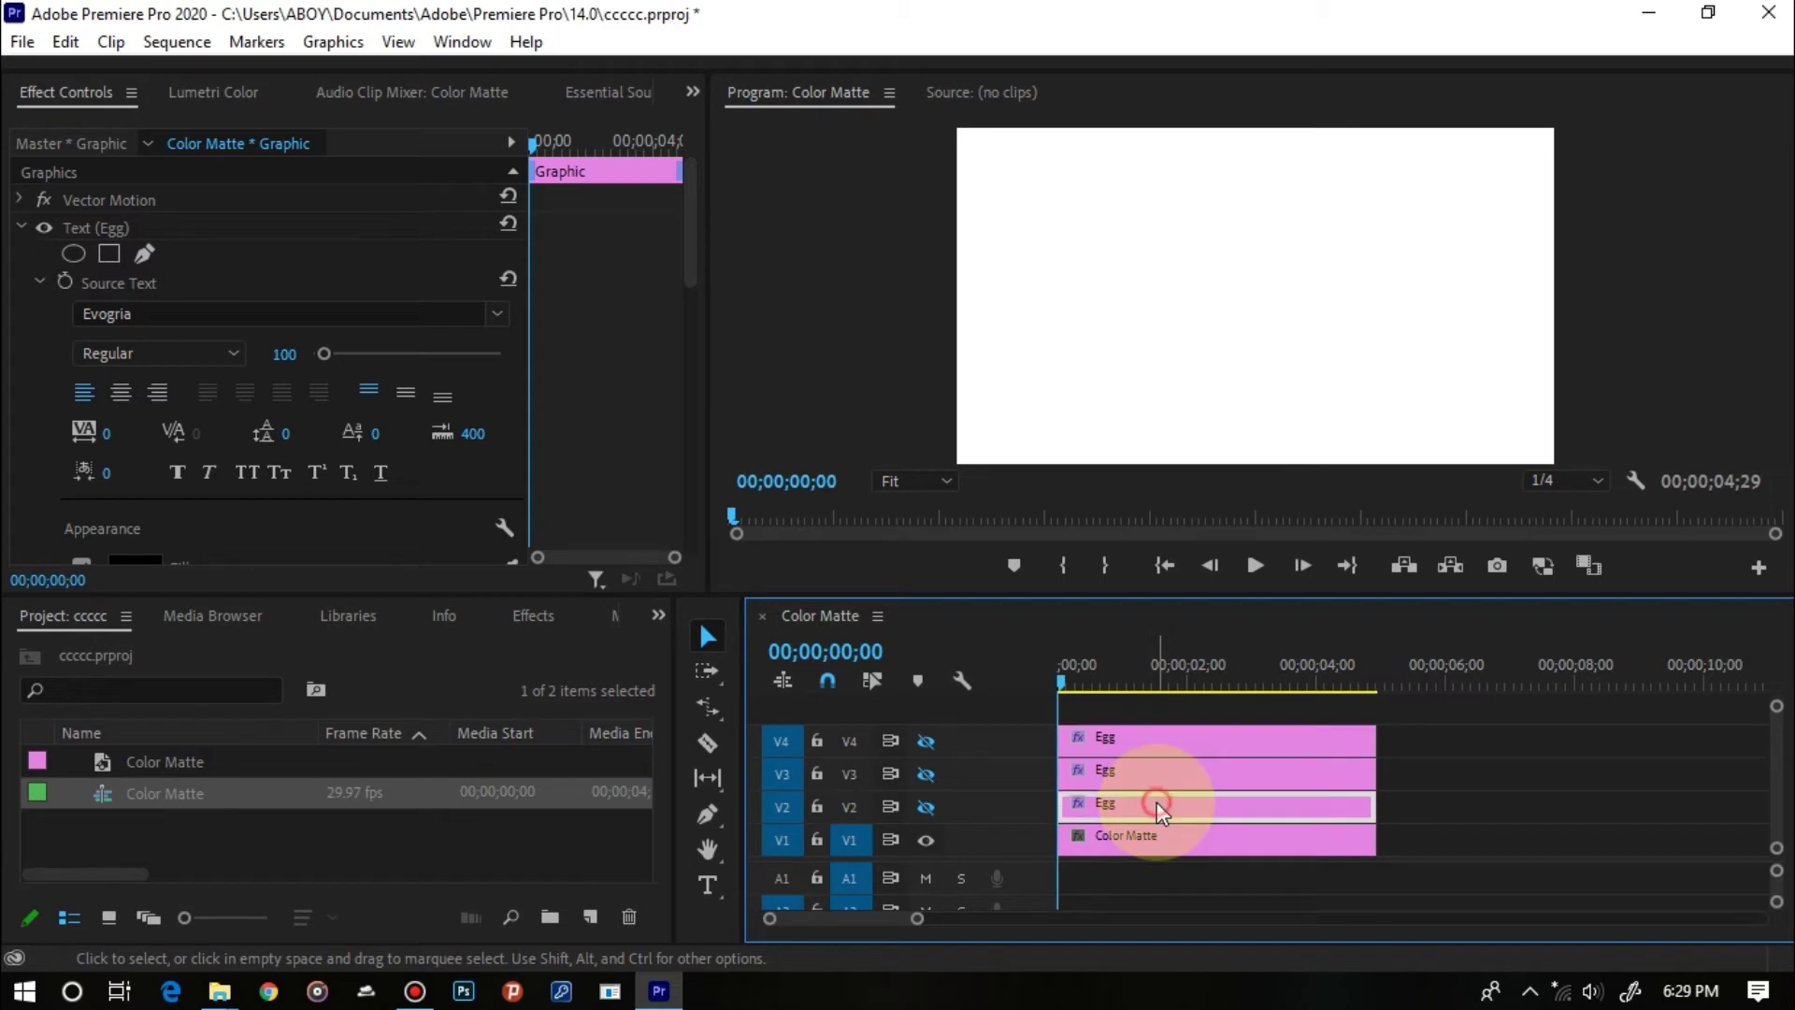
pyautogui.click(924, 806)
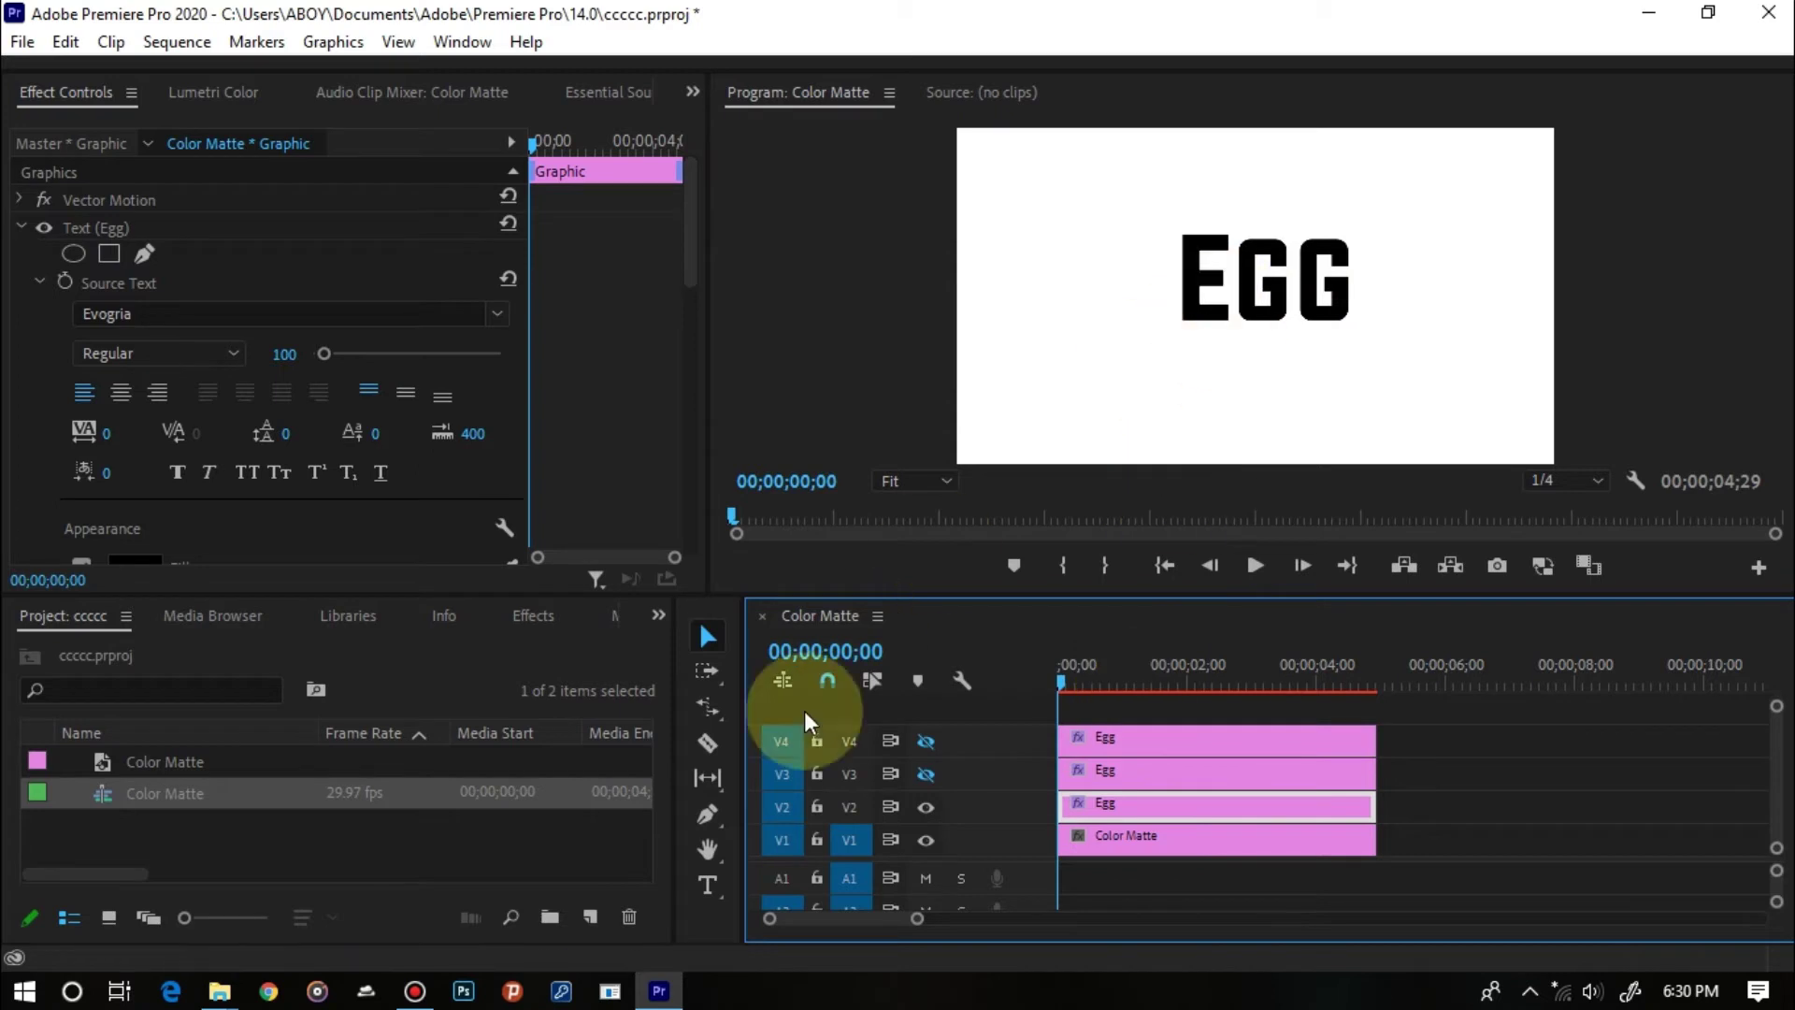
pyautogui.click(701, 886)
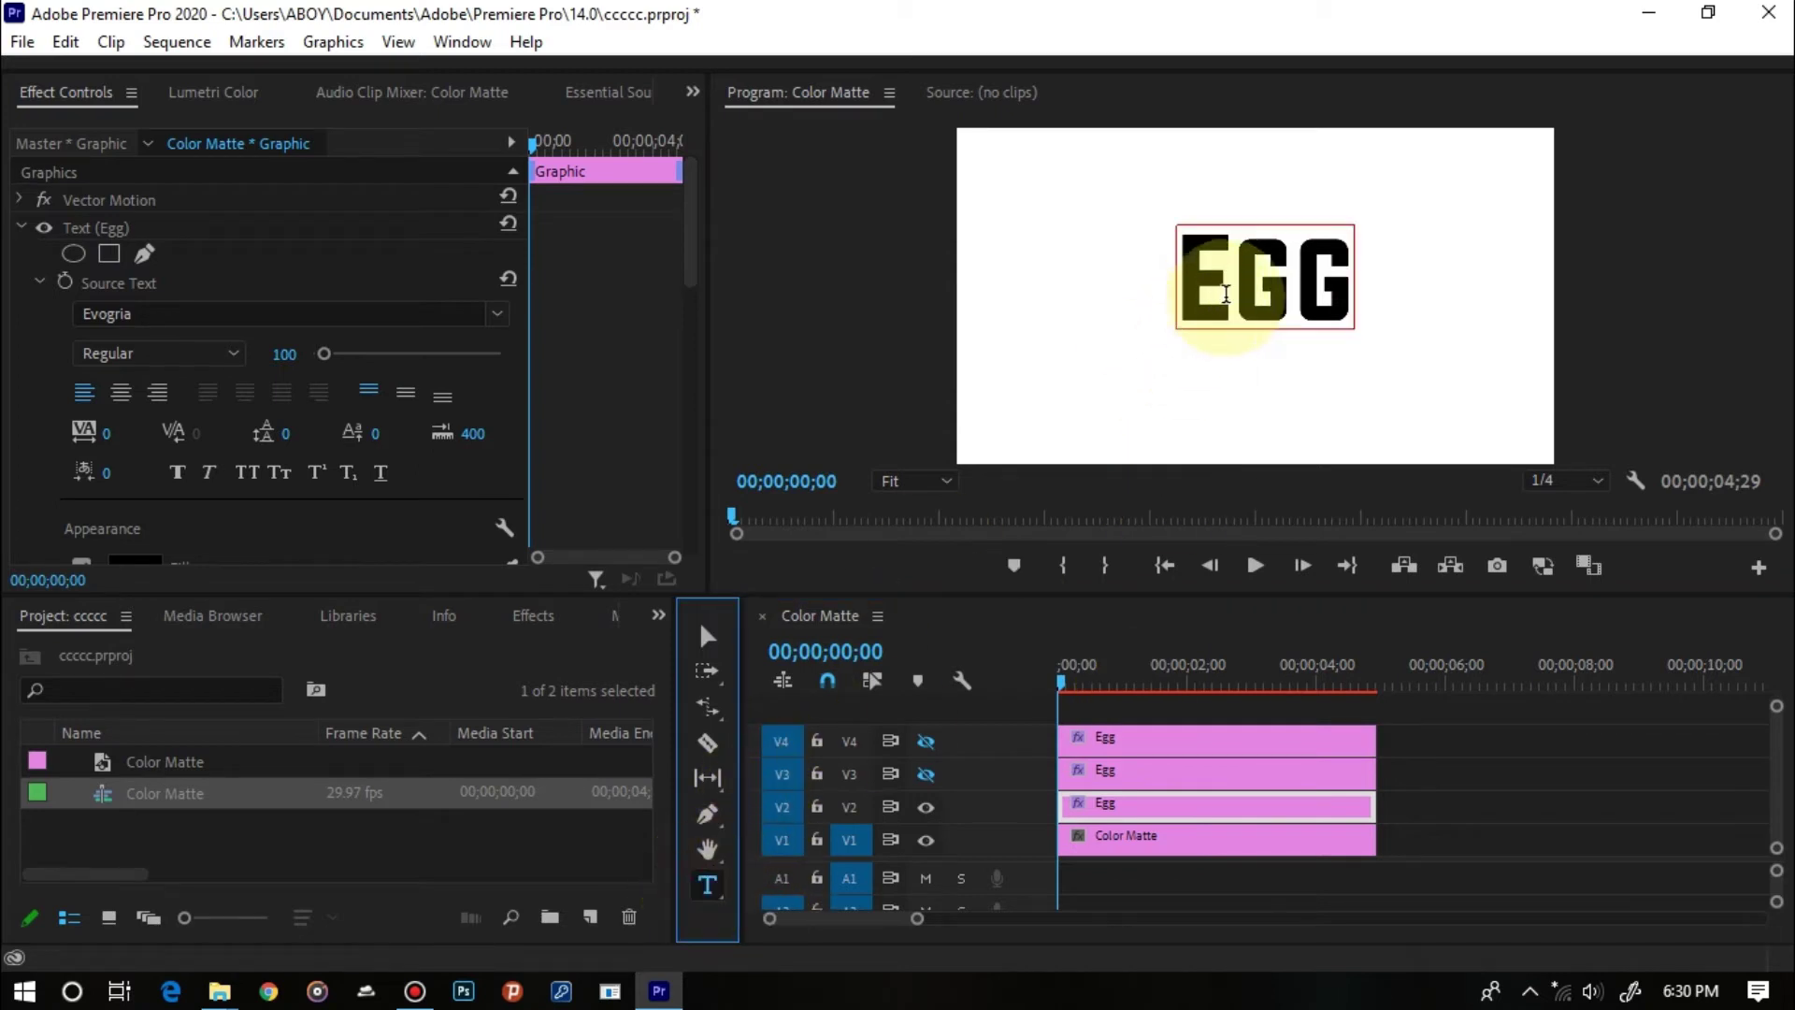
pyautogui.moveTo(1228, 290); pyautogui.dragTo(1316, 312)
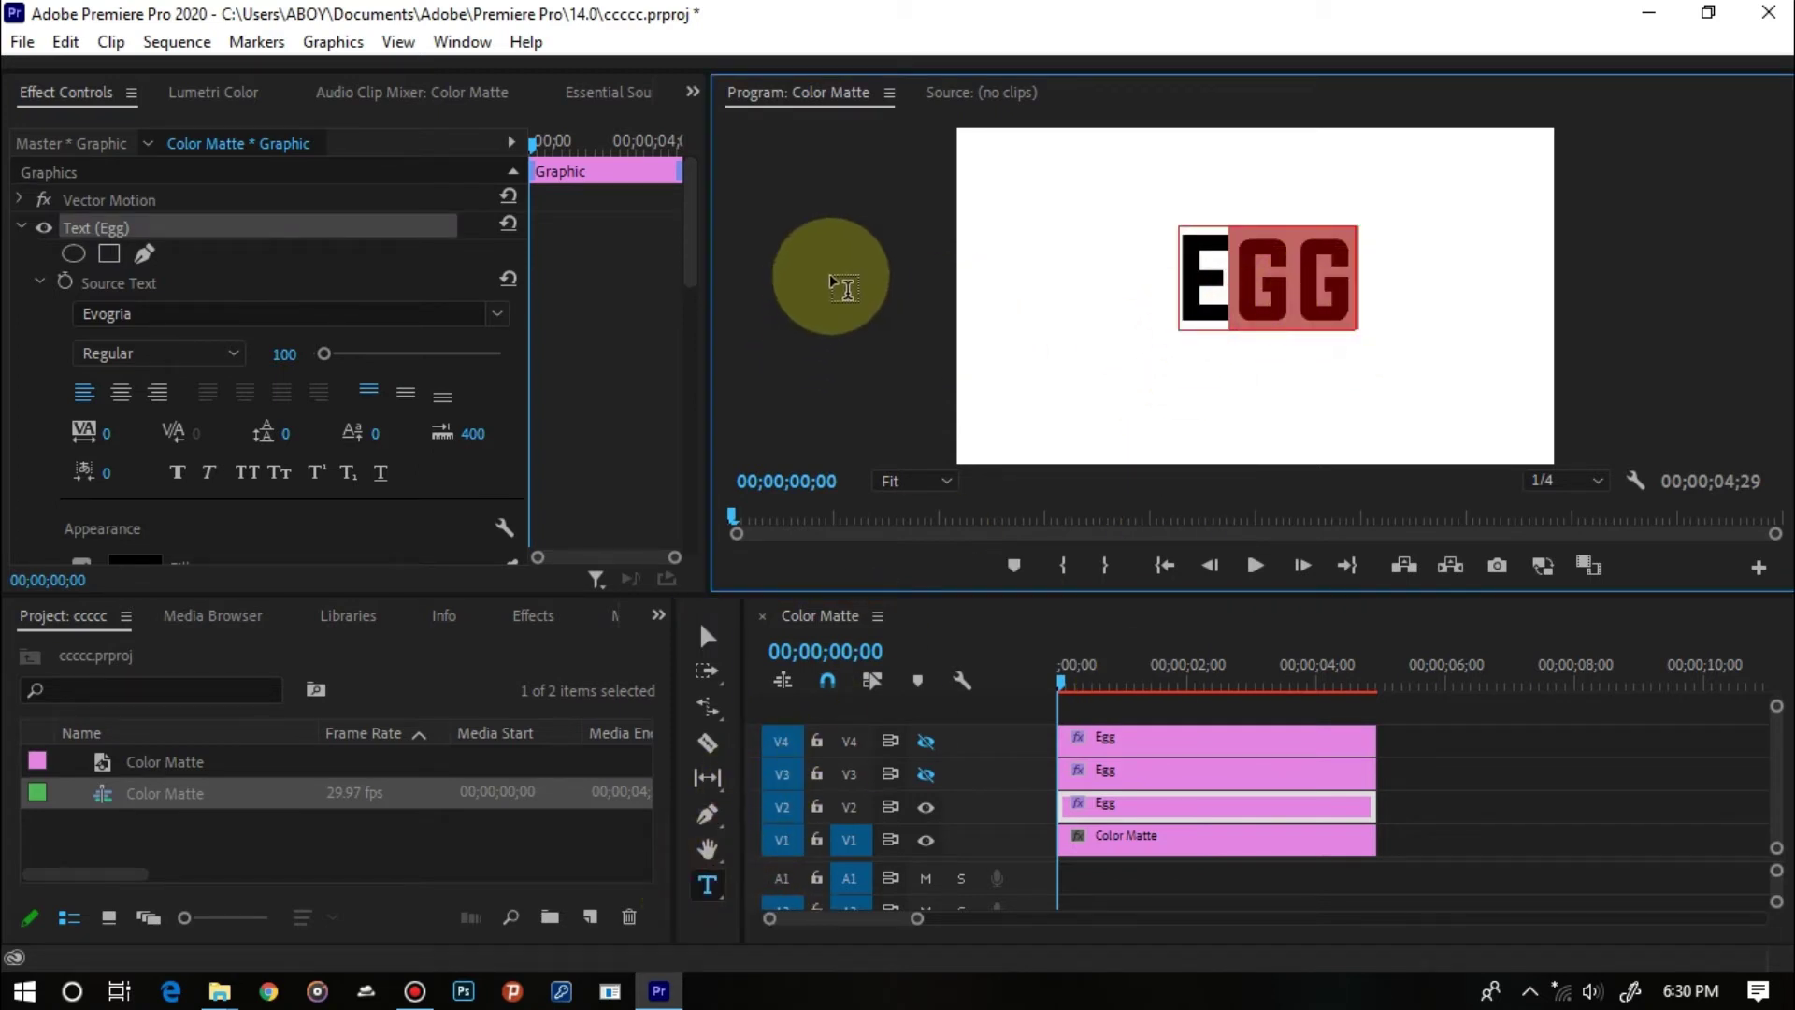
pyautogui.moveTo(693, 249); pyautogui.dragTo(686, 316)
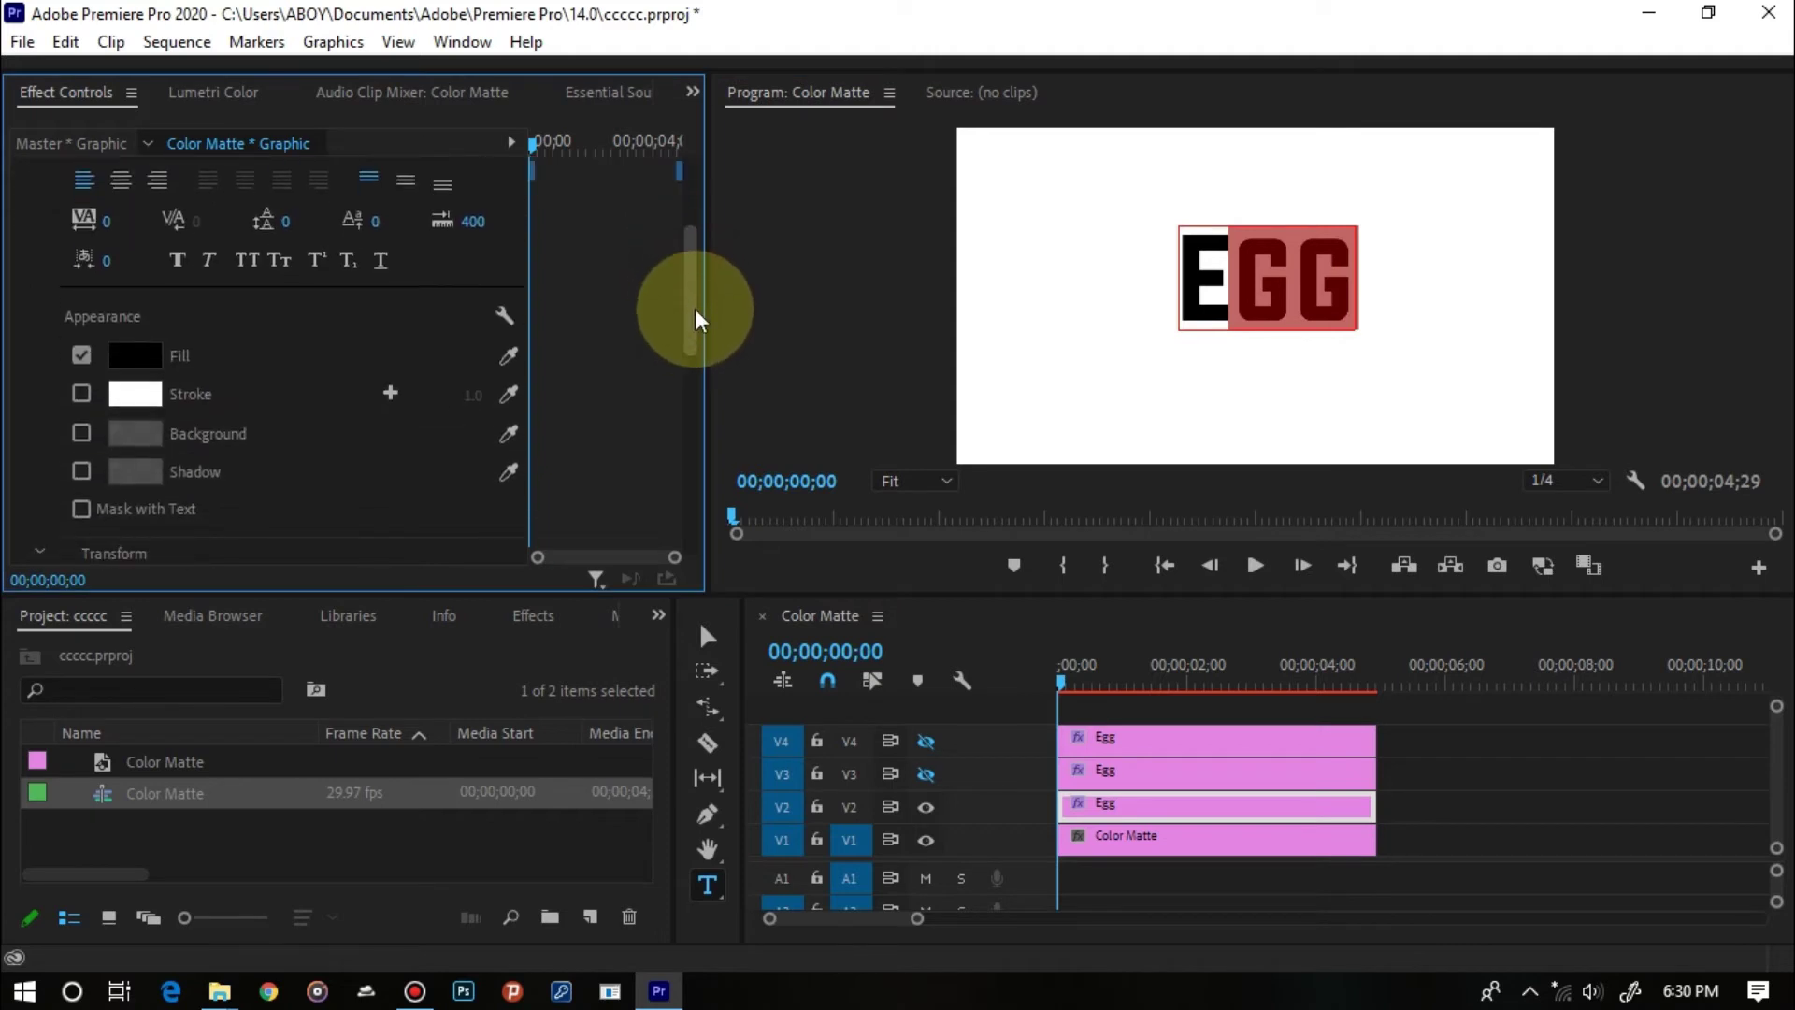
pyautogui.click(80, 357)
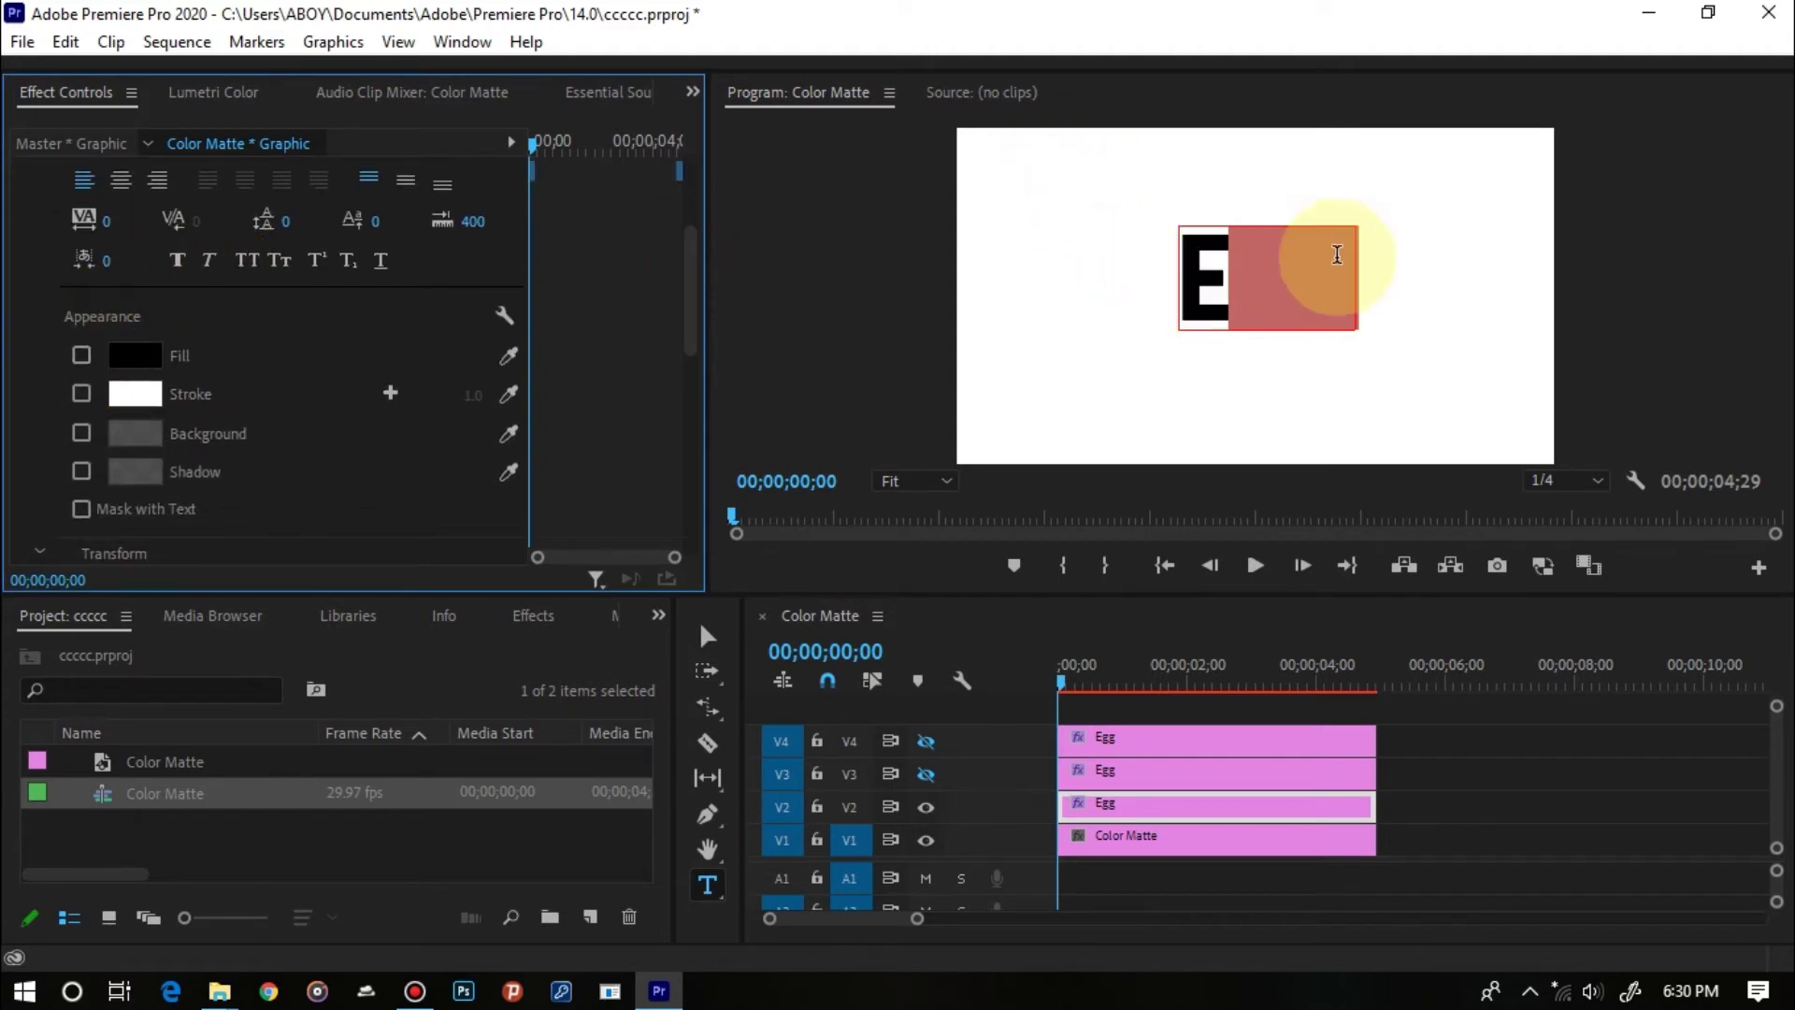
# Show track V3 instead of V2 and remove the fill from the E and the last G in its Egg text.
pyautogui.click(929, 807)
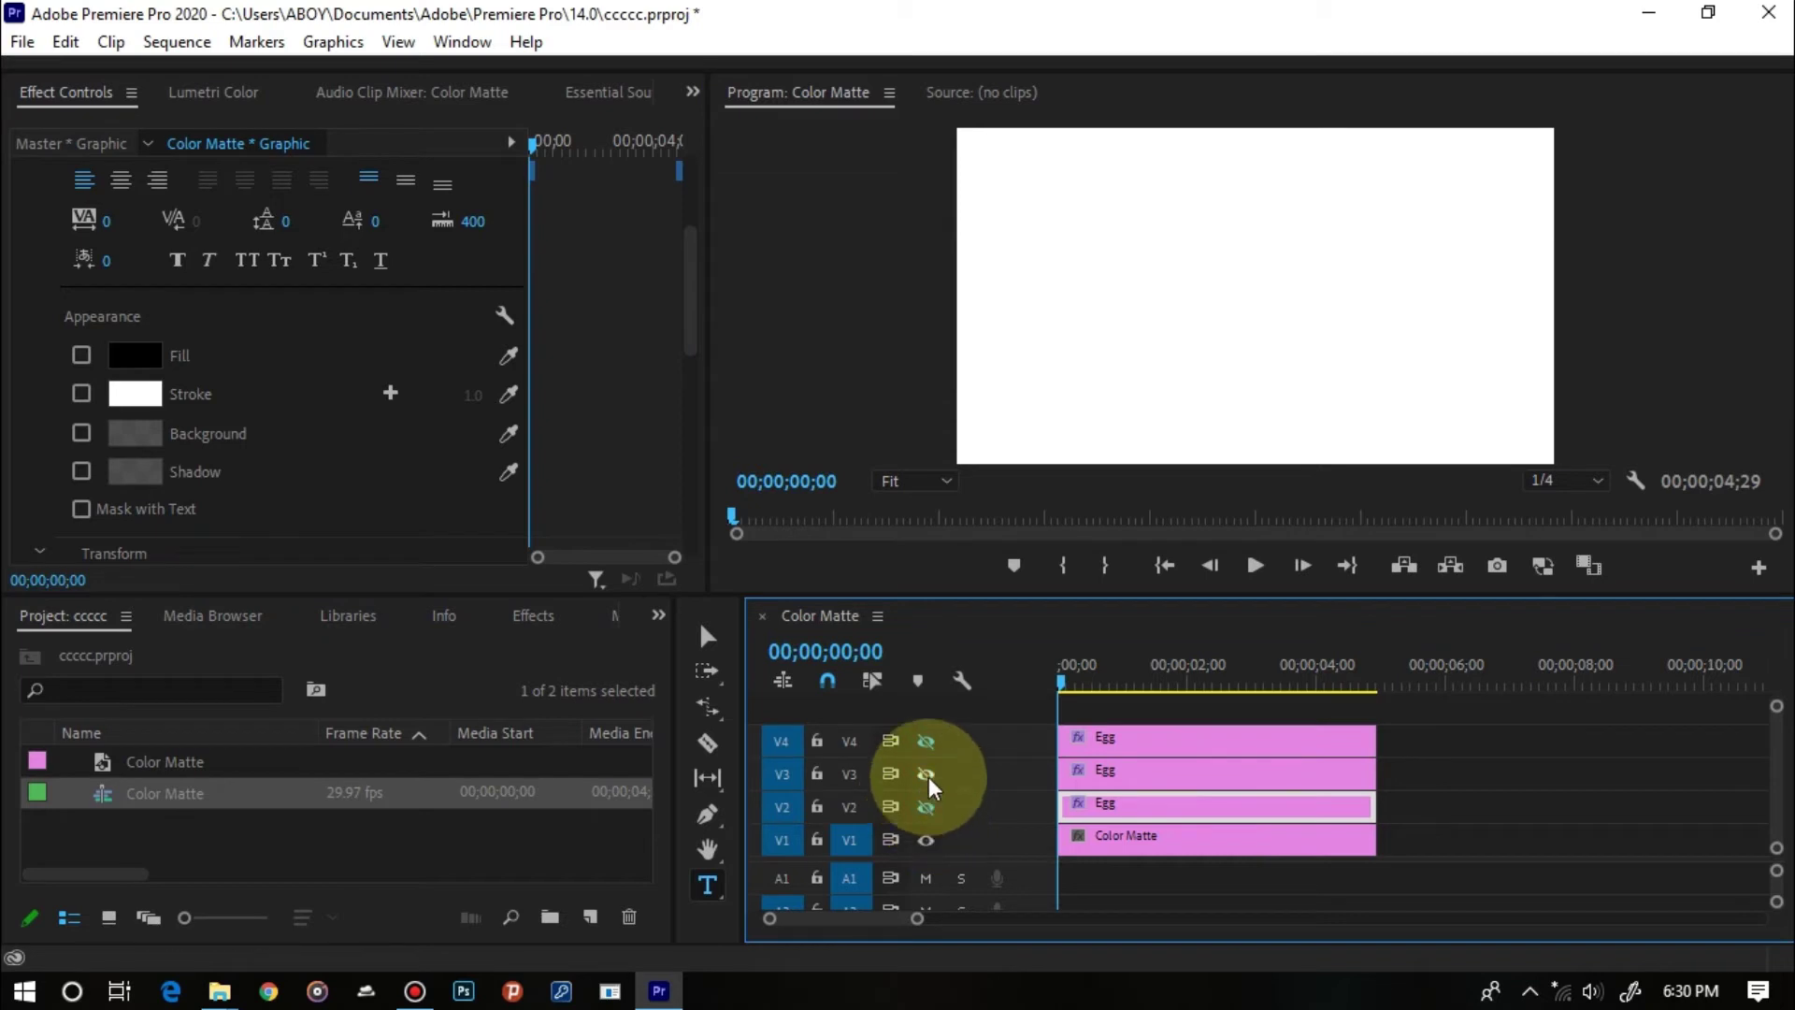
pyautogui.click(928, 776)
pyautogui.click(1105, 767)
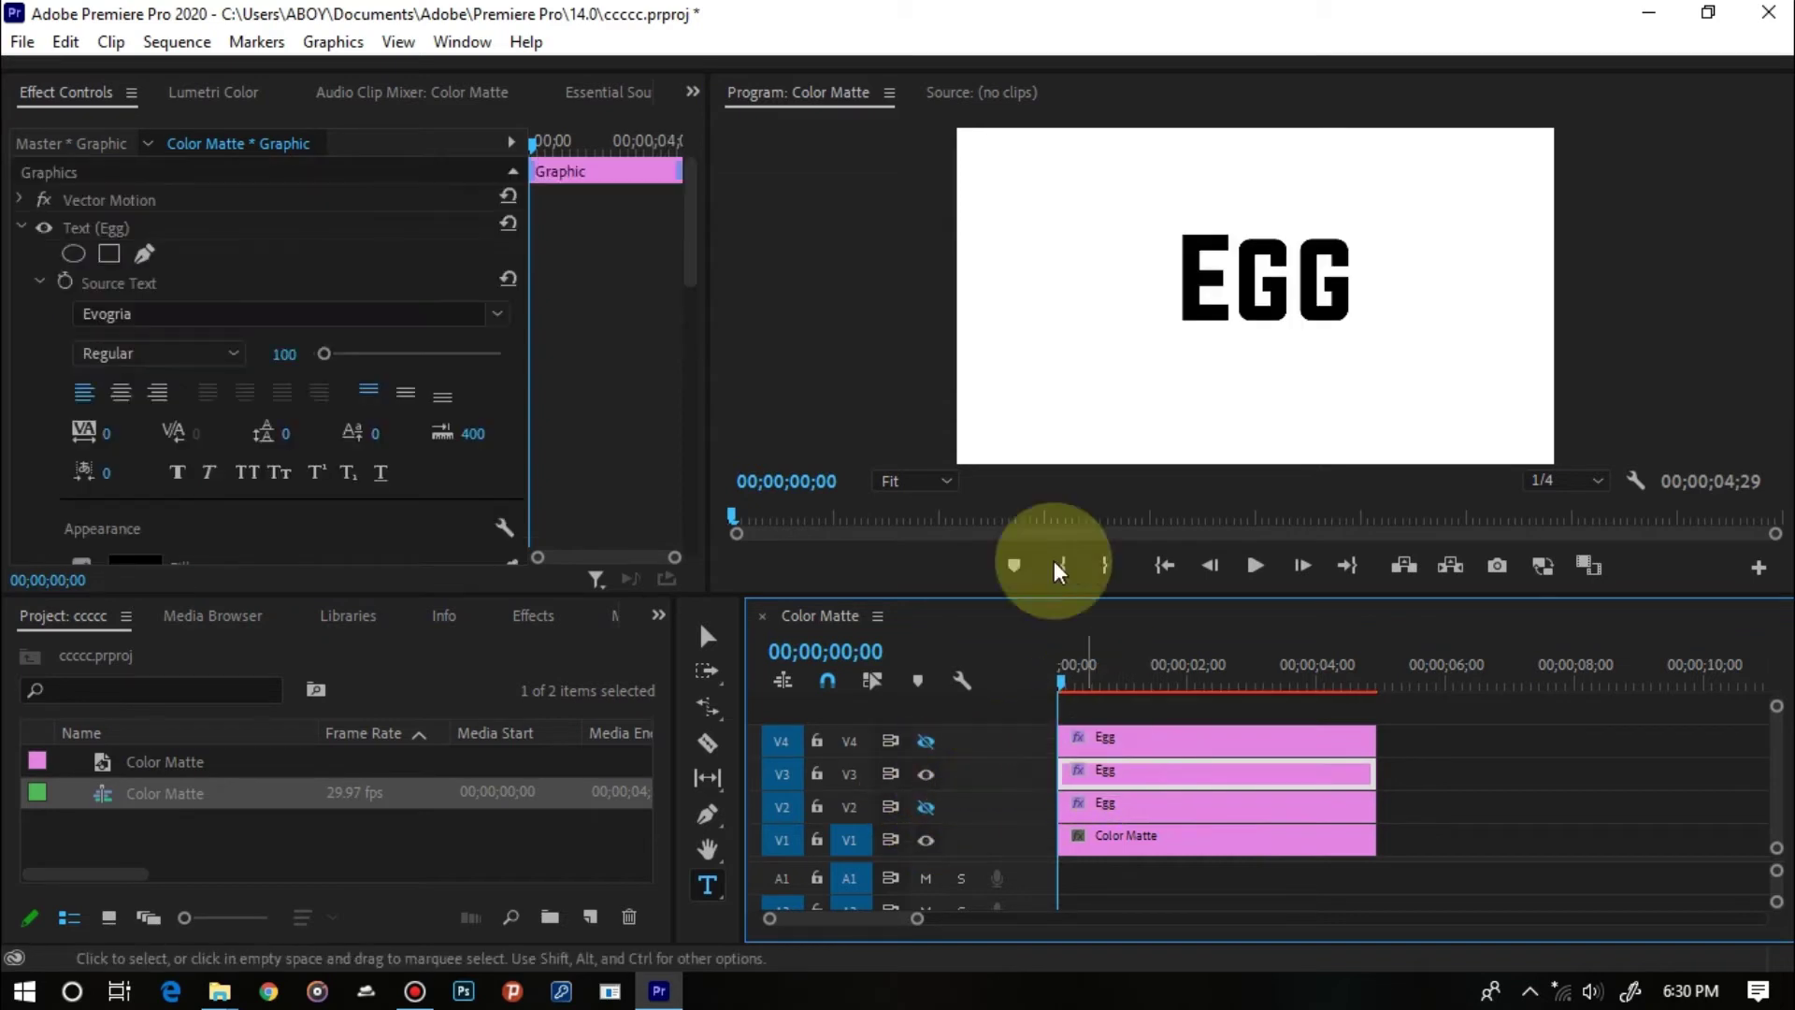
pyautogui.click(1216, 276)
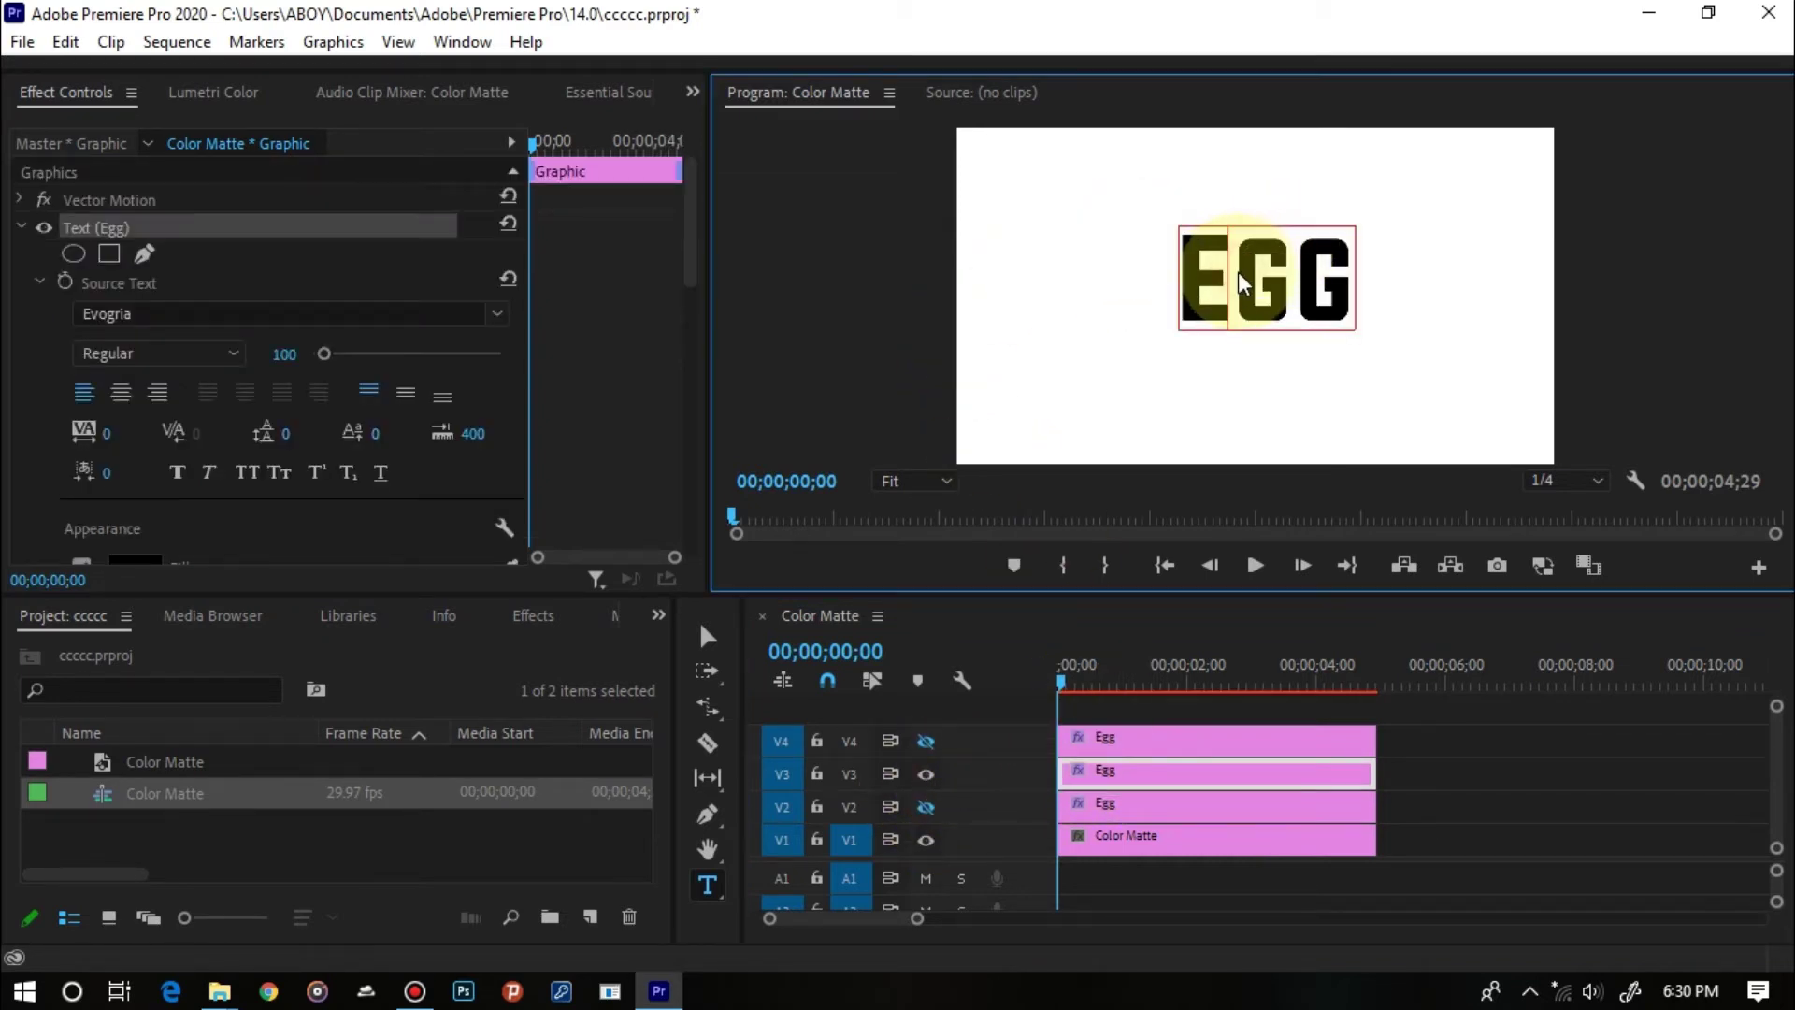
pyautogui.scroll(-7, 682, 277)
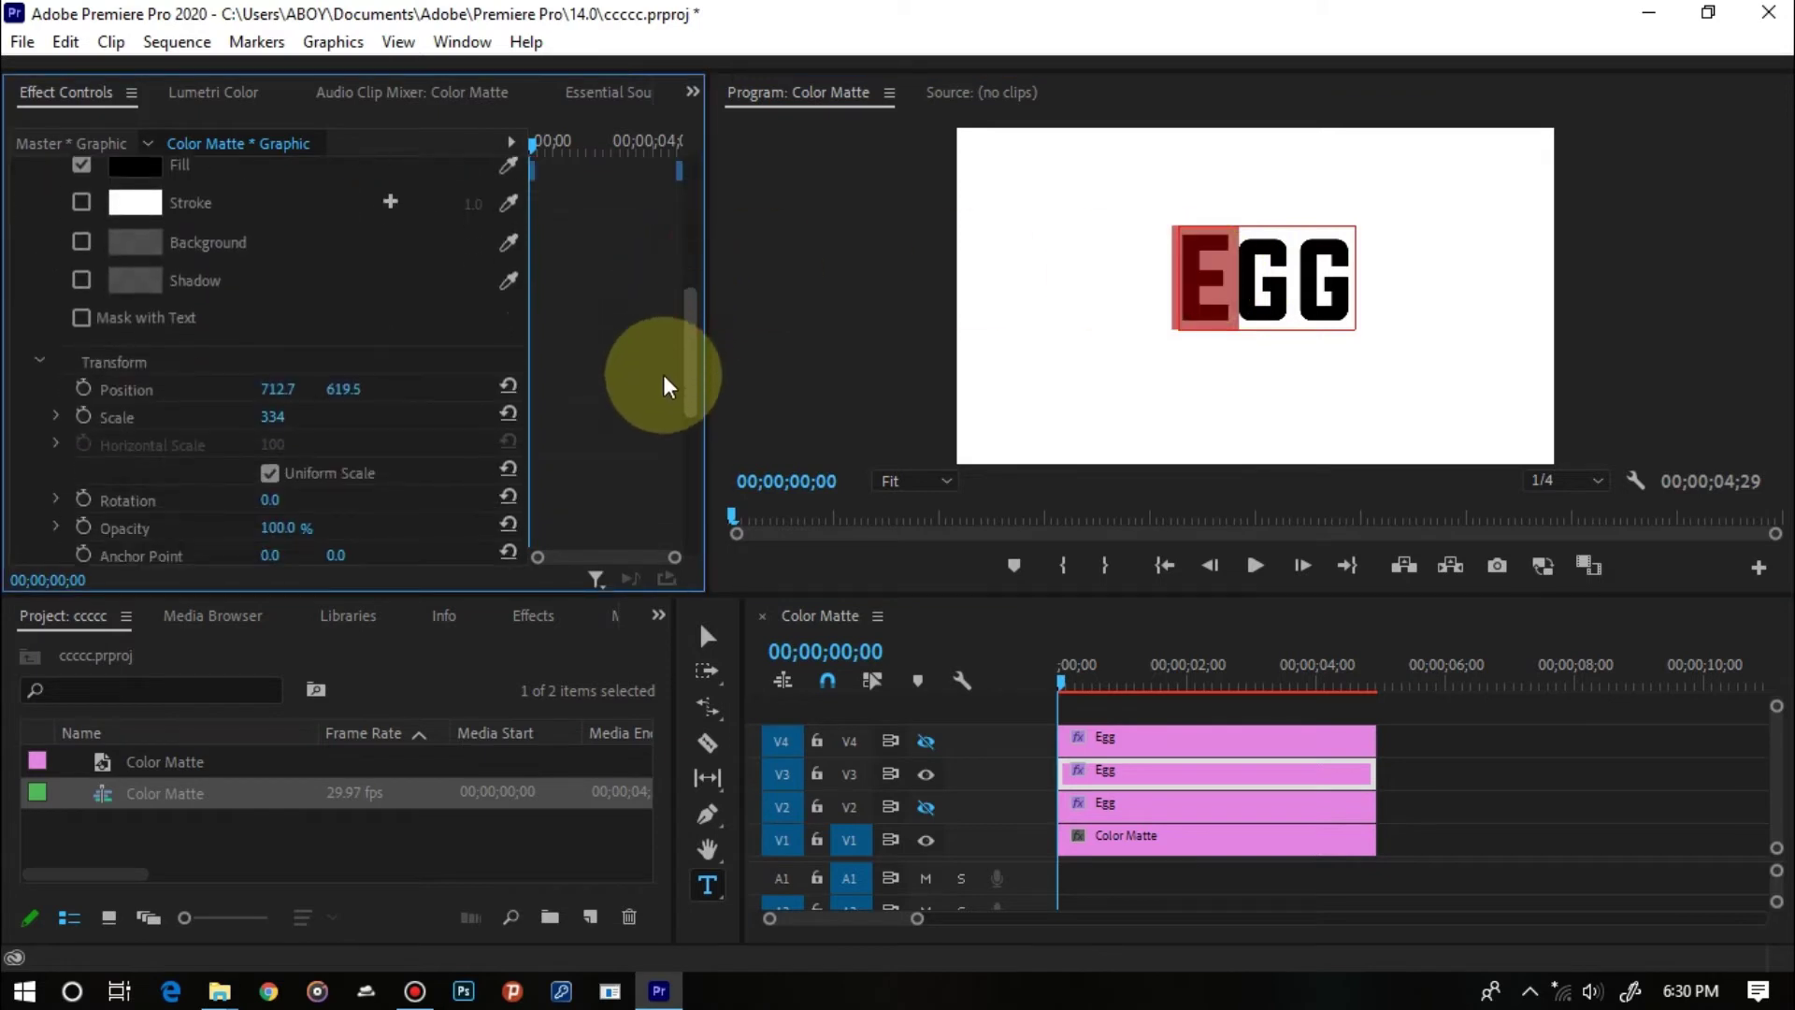
pyautogui.scroll(1, 492, 309)
pyautogui.click(82, 221)
pyautogui.moveTo(1294, 276); pyautogui.dragTo(1344, 259)
pyautogui.click(84, 220)
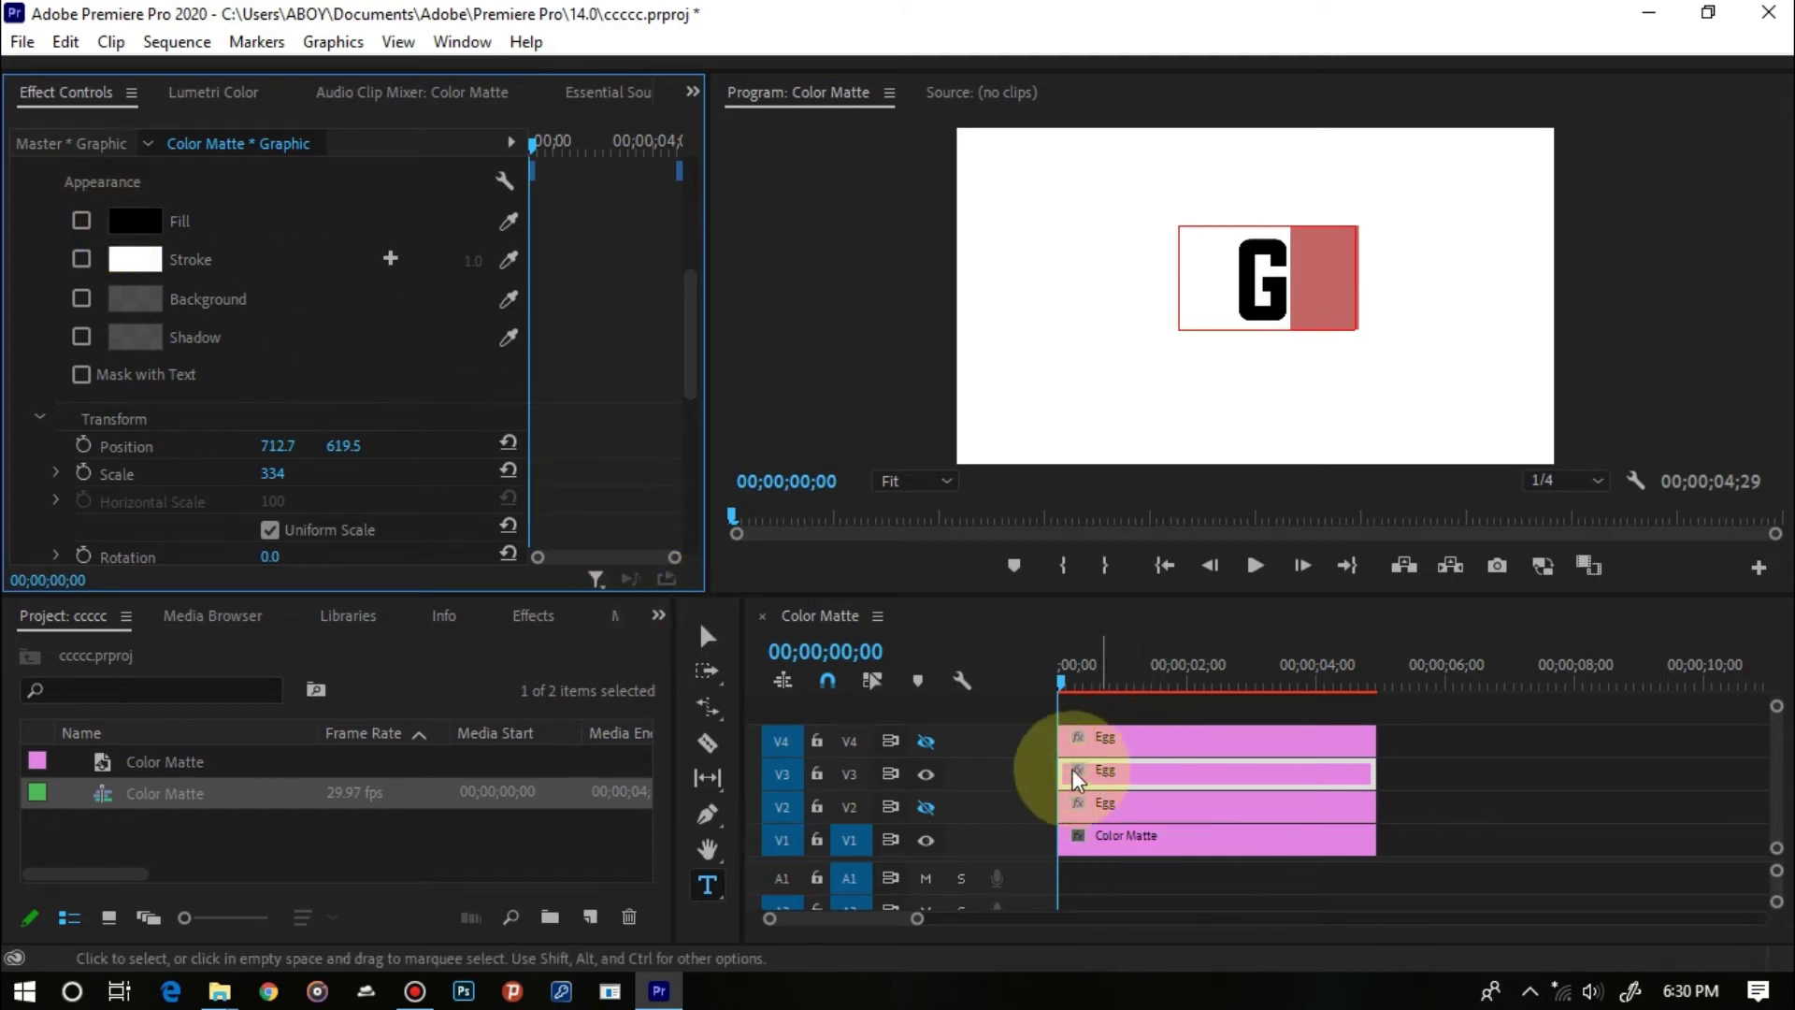
# Show track V4 instead of V3 and remove the fill from the E and the first G in its Egg text.
pyautogui.click(926, 773)
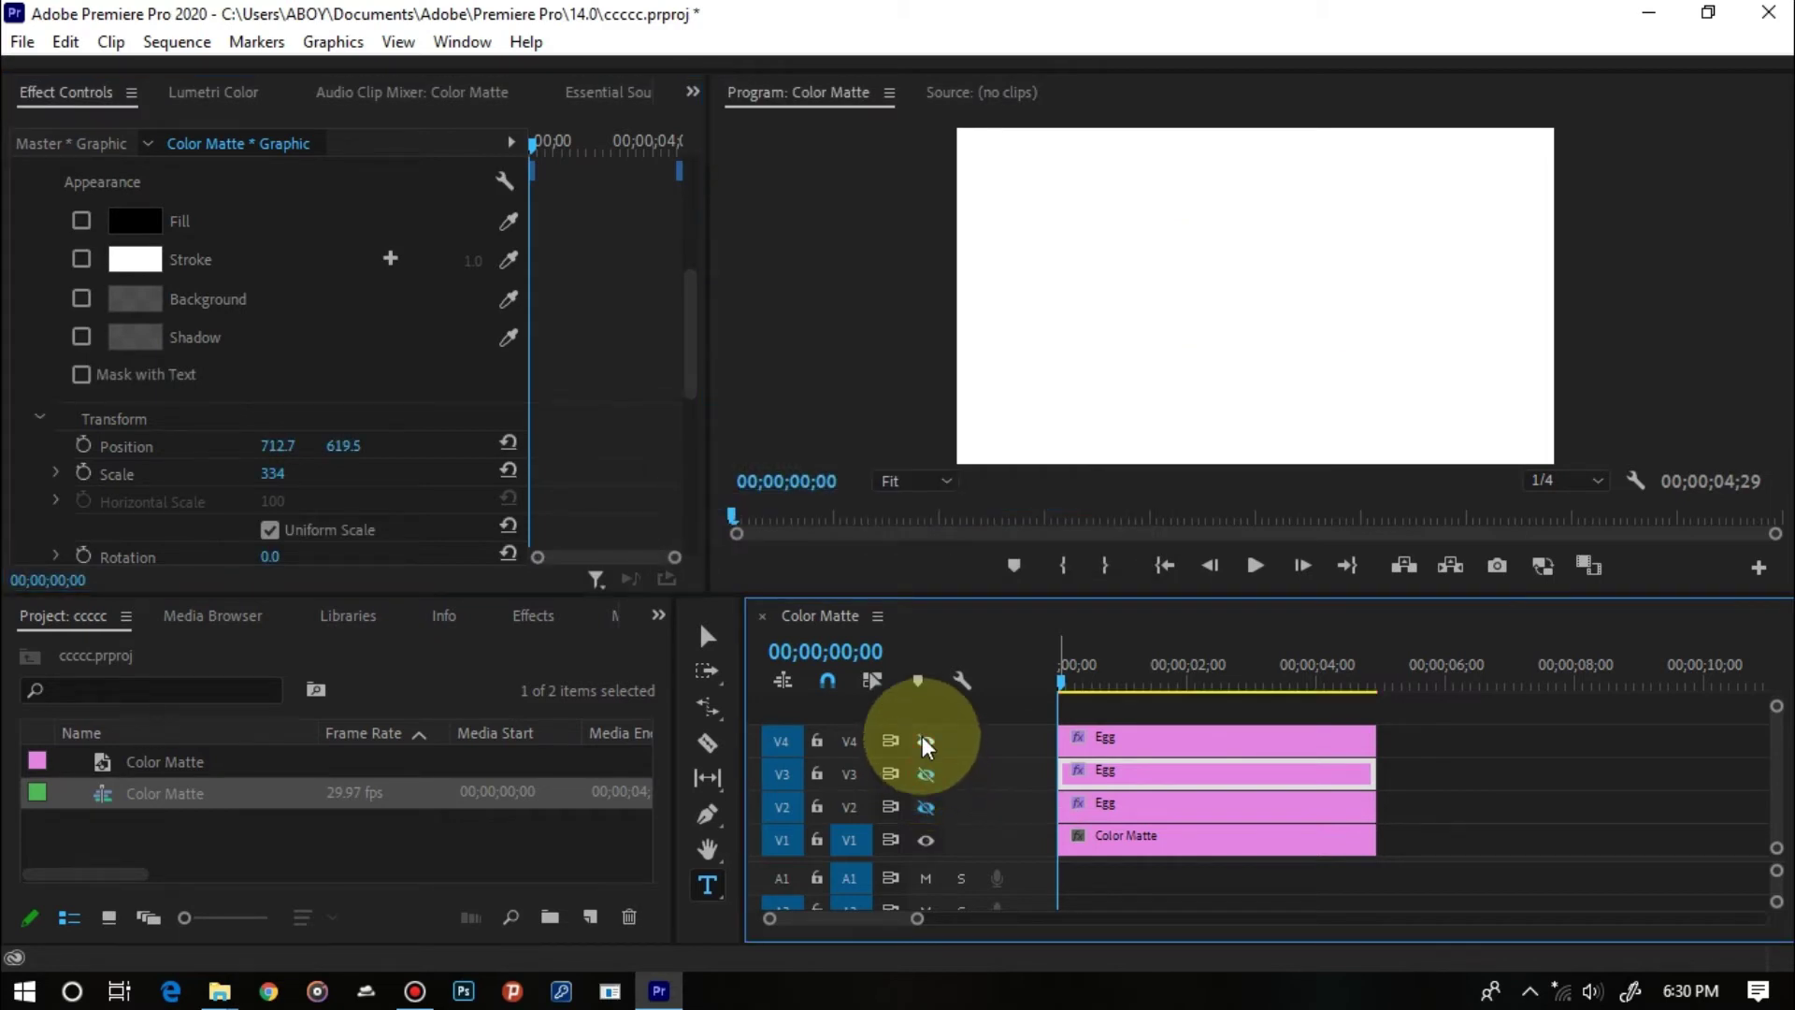
pyautogui.click(923, 739)
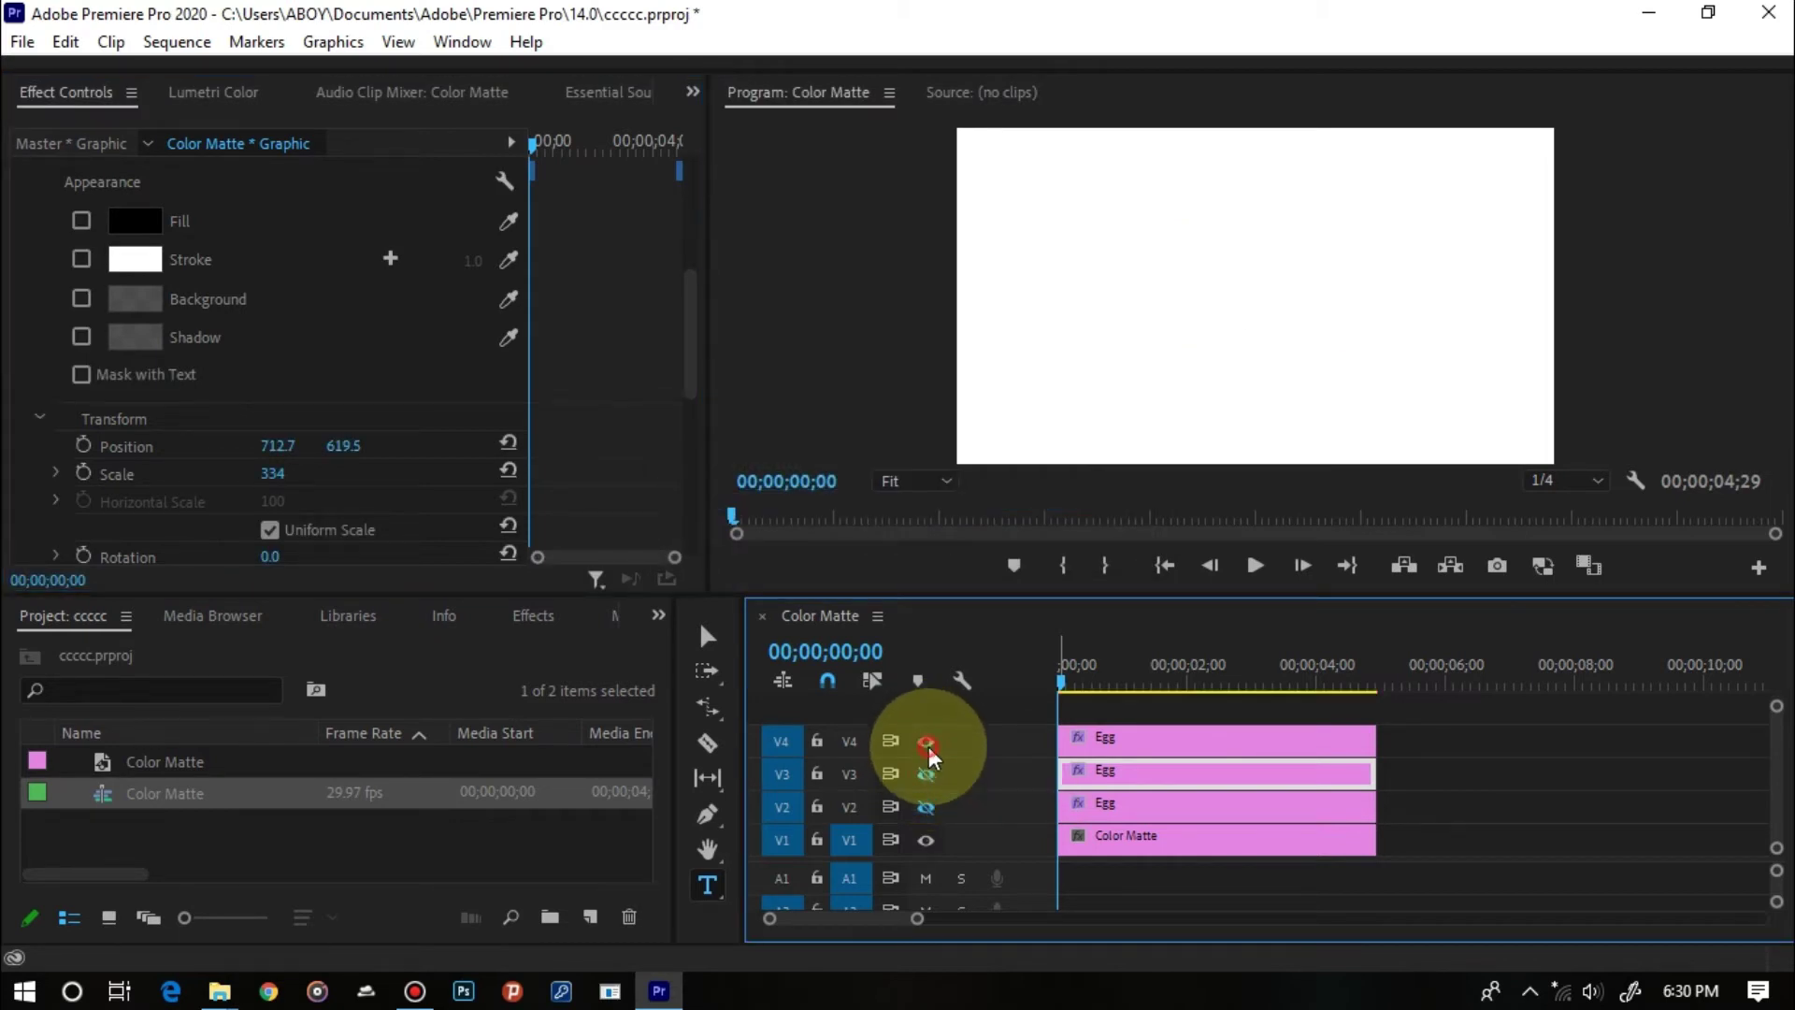
pyautogui.click(1135, 741)
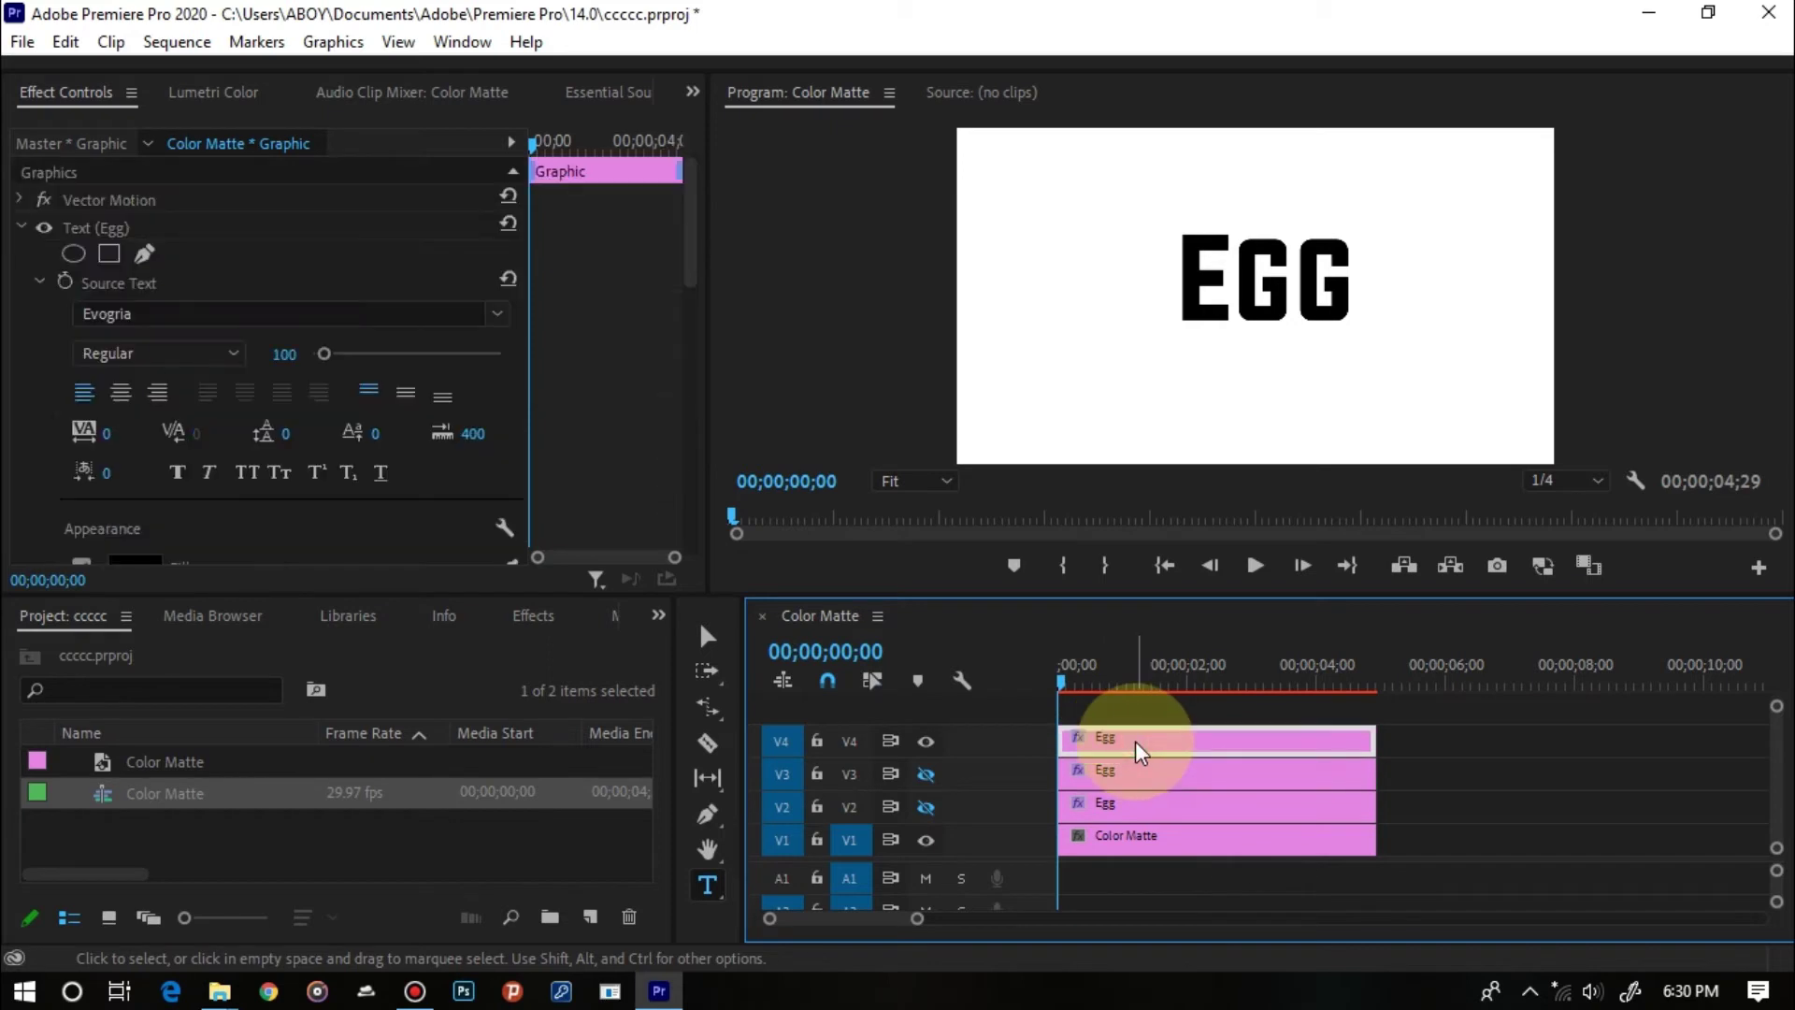
pyautogui.moveTo(1288, 299); pyautogui.dragTo(1184, 271)
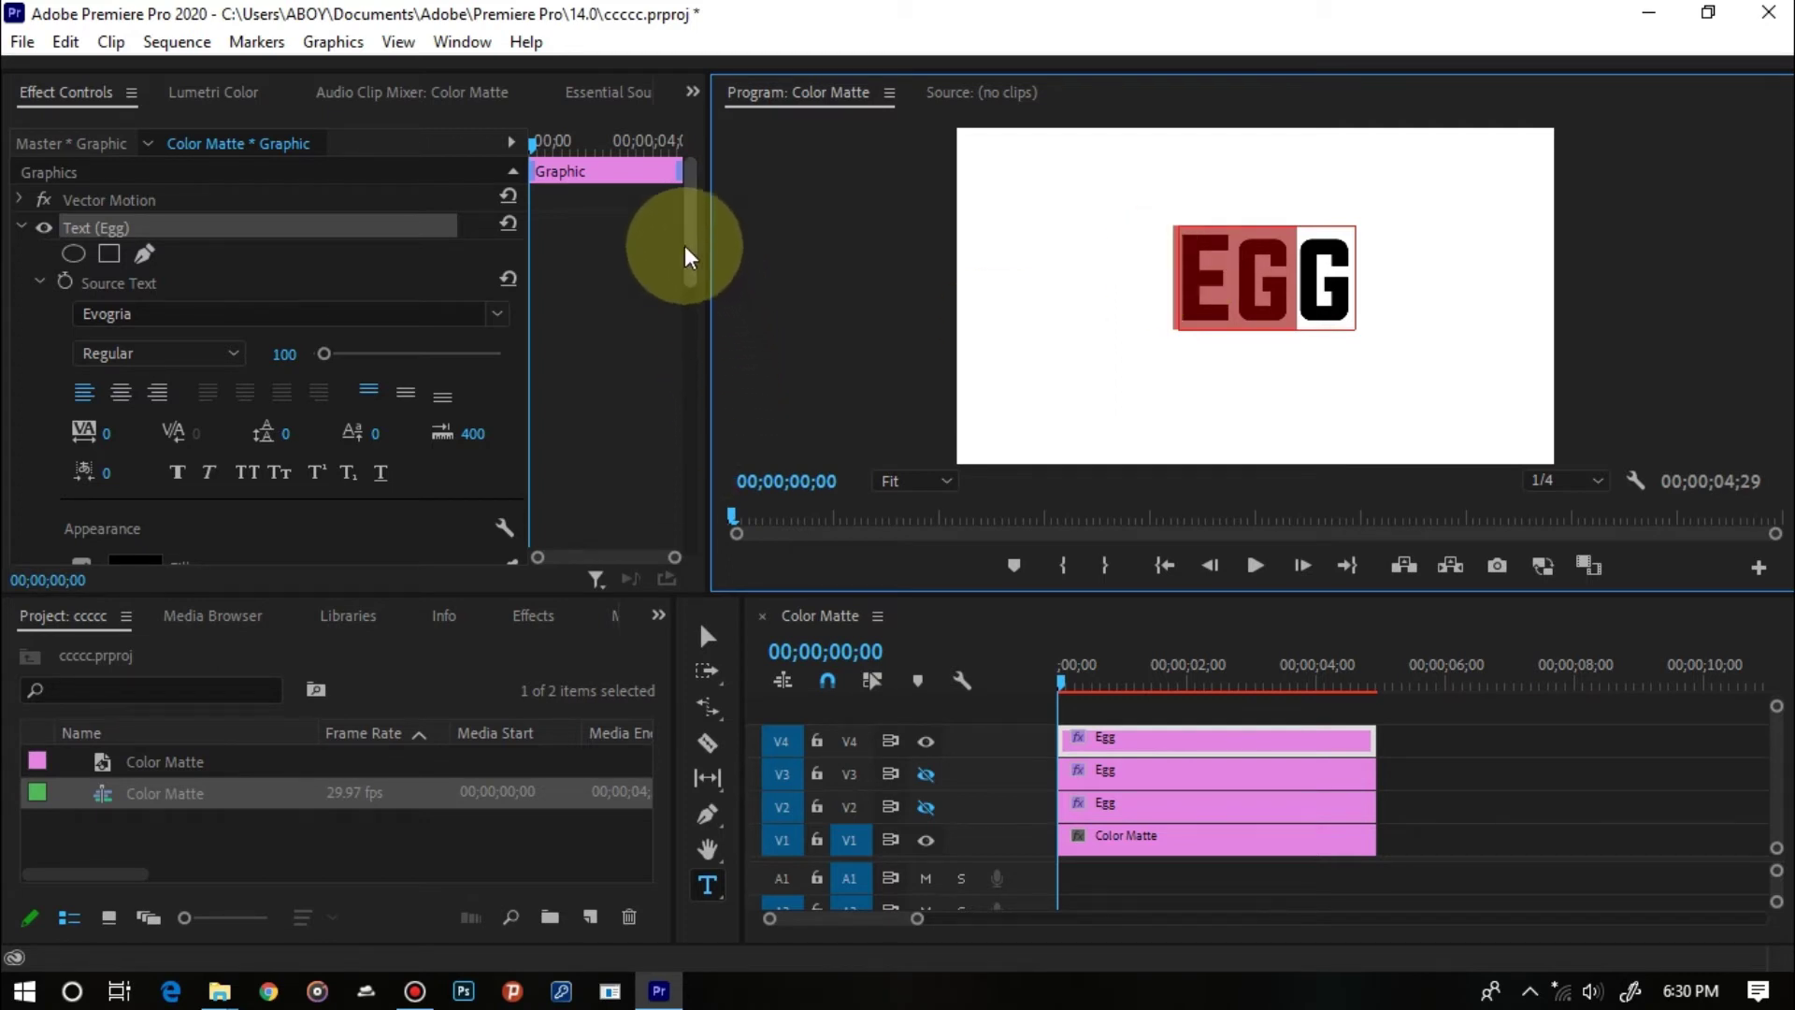
pyautogui.moveTo(684, 245); pyautogui.dragTo(693, 314)
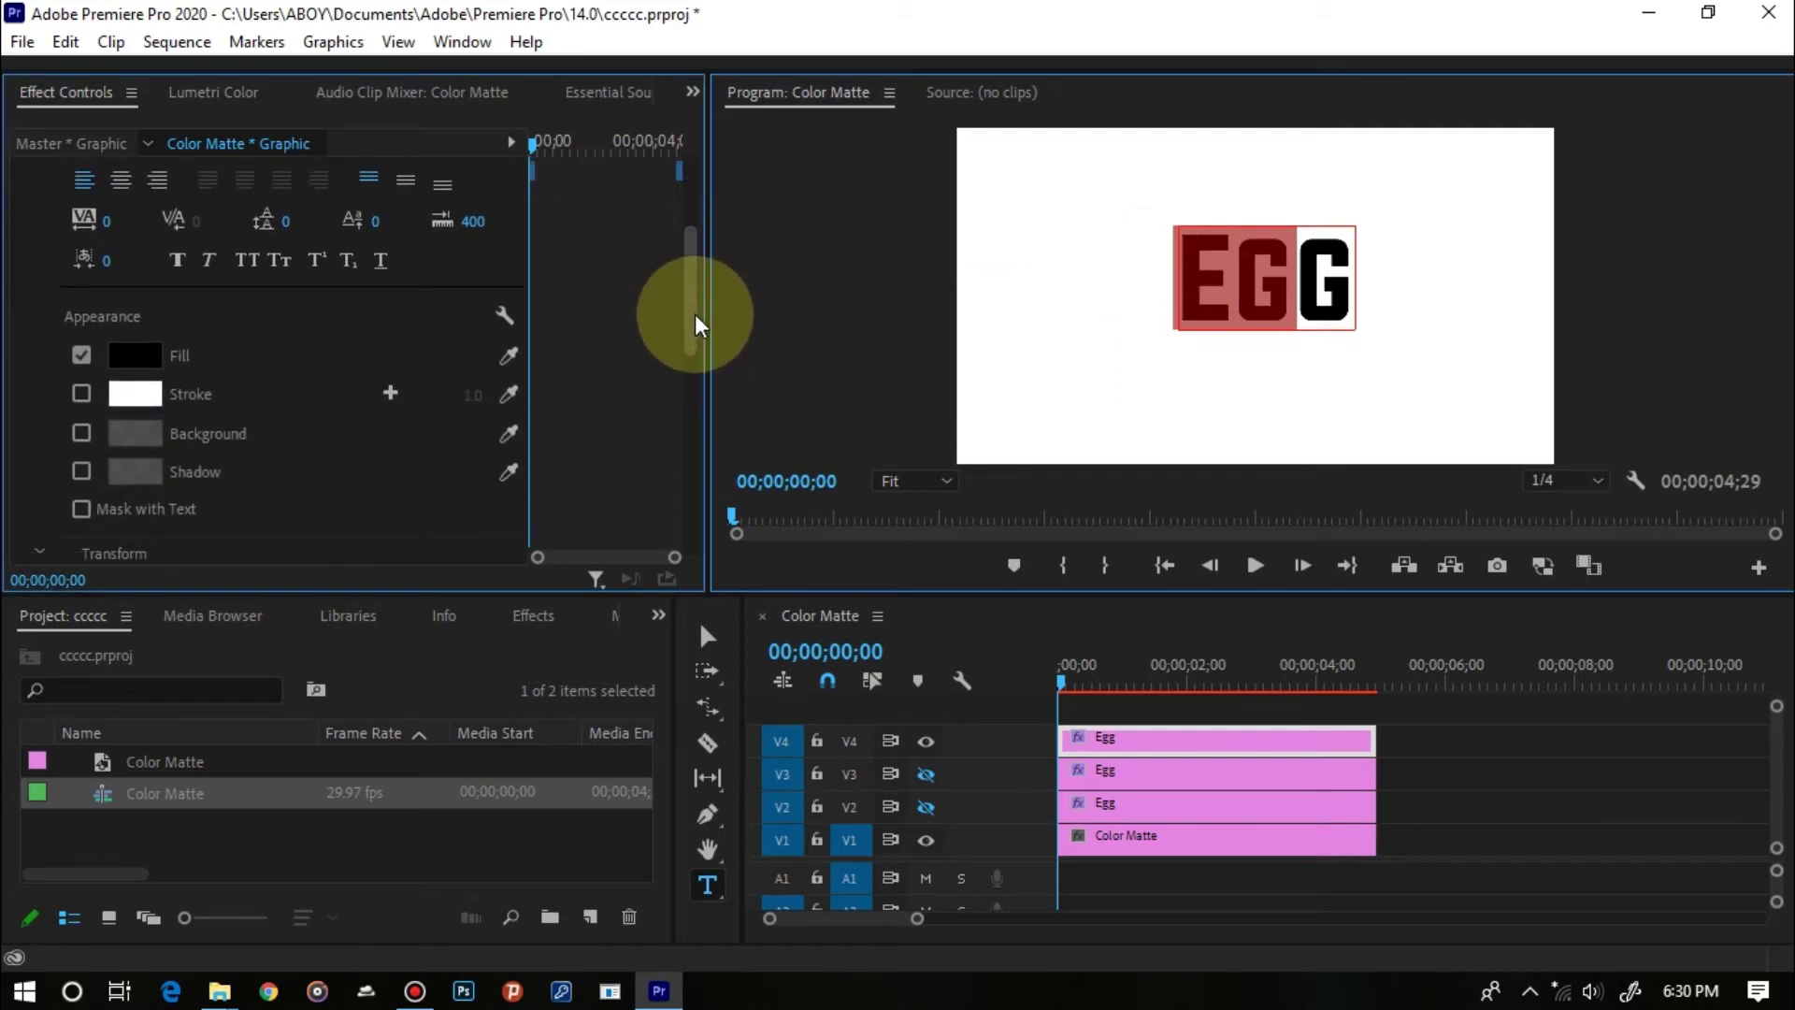
pyautogui.click(83, 360)
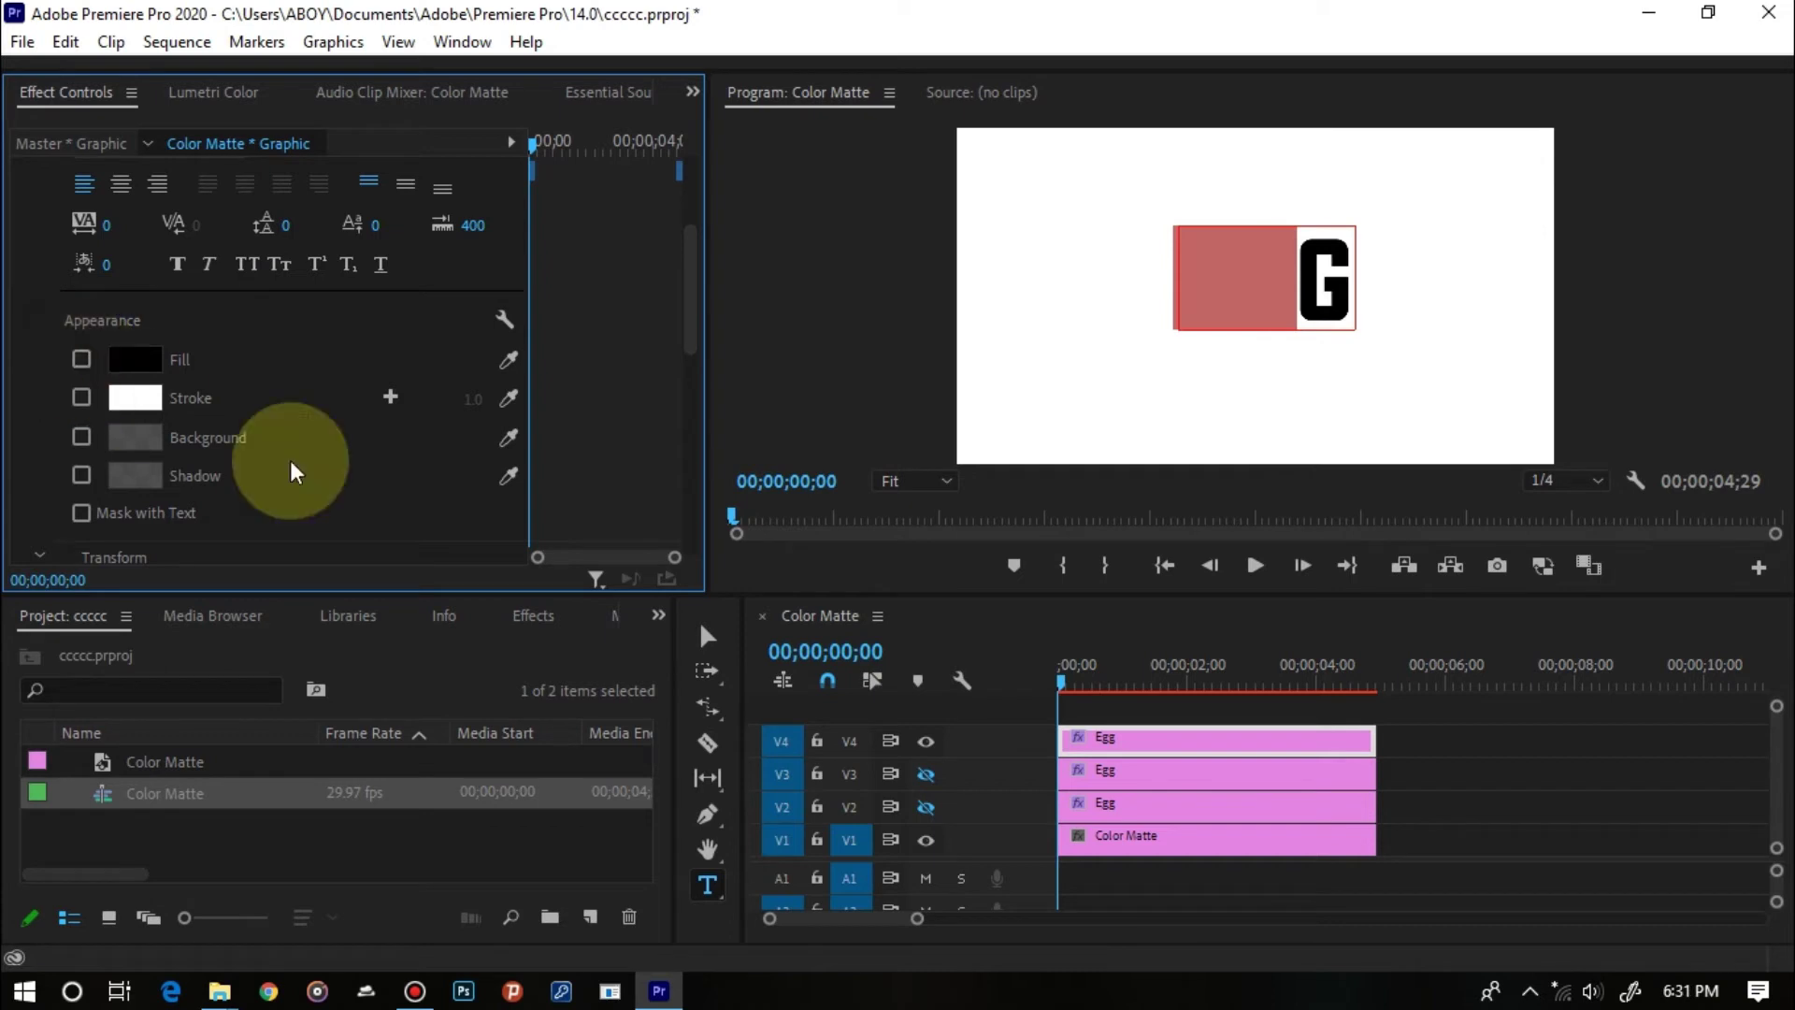
# Turn the track output of V3 and V2 back on, then deselect the text clip with the Selection tool.
pyautogui.click(925, 774)
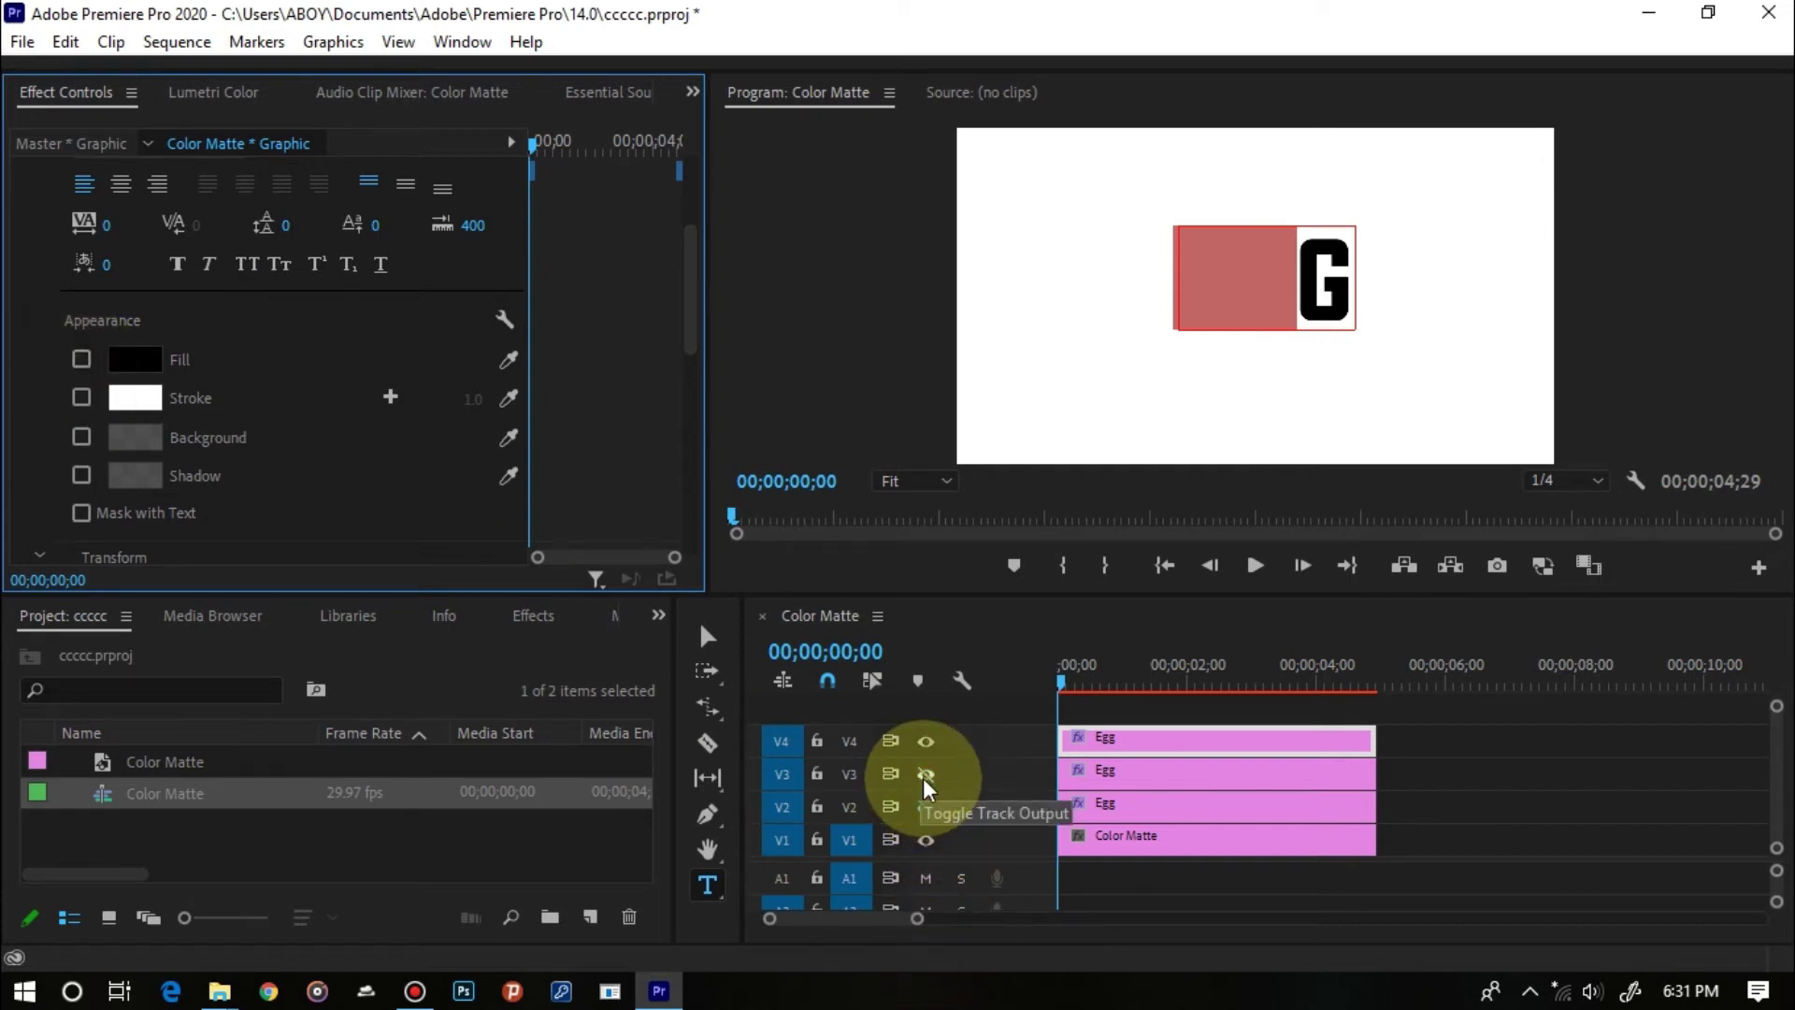
pyautogui.click(924, 777)
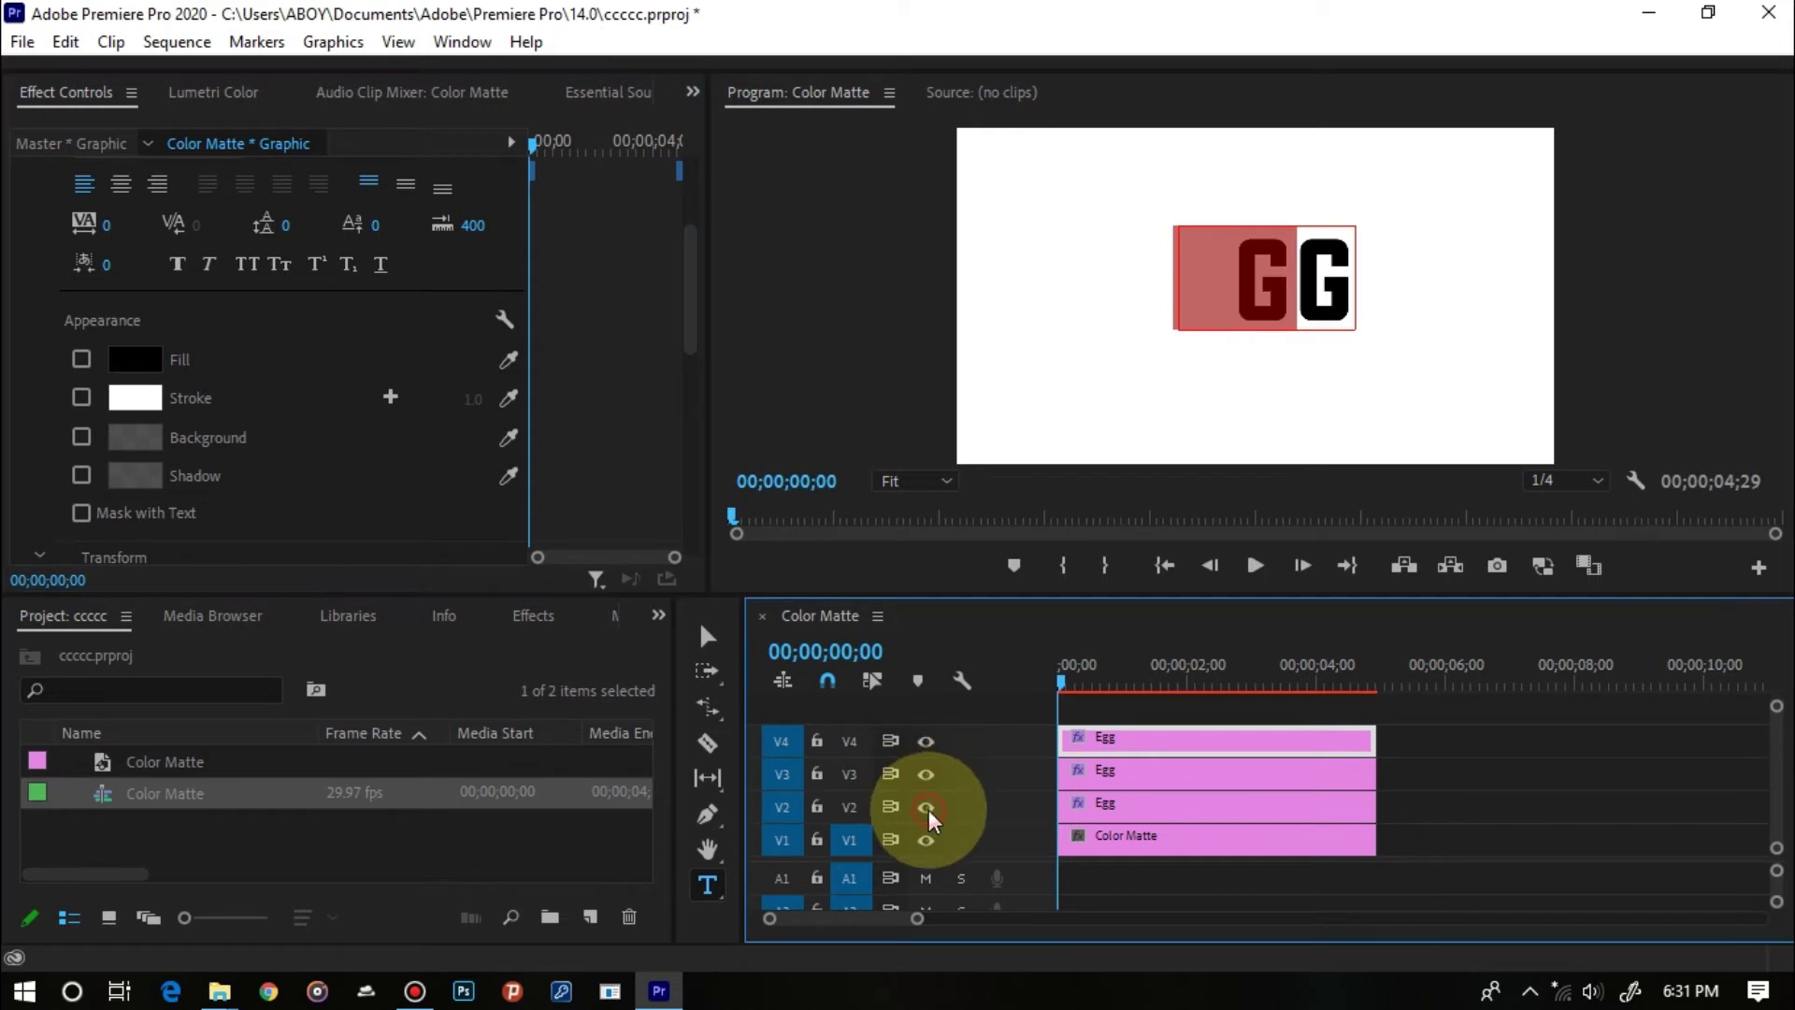
pyautogui.click(926, 808)
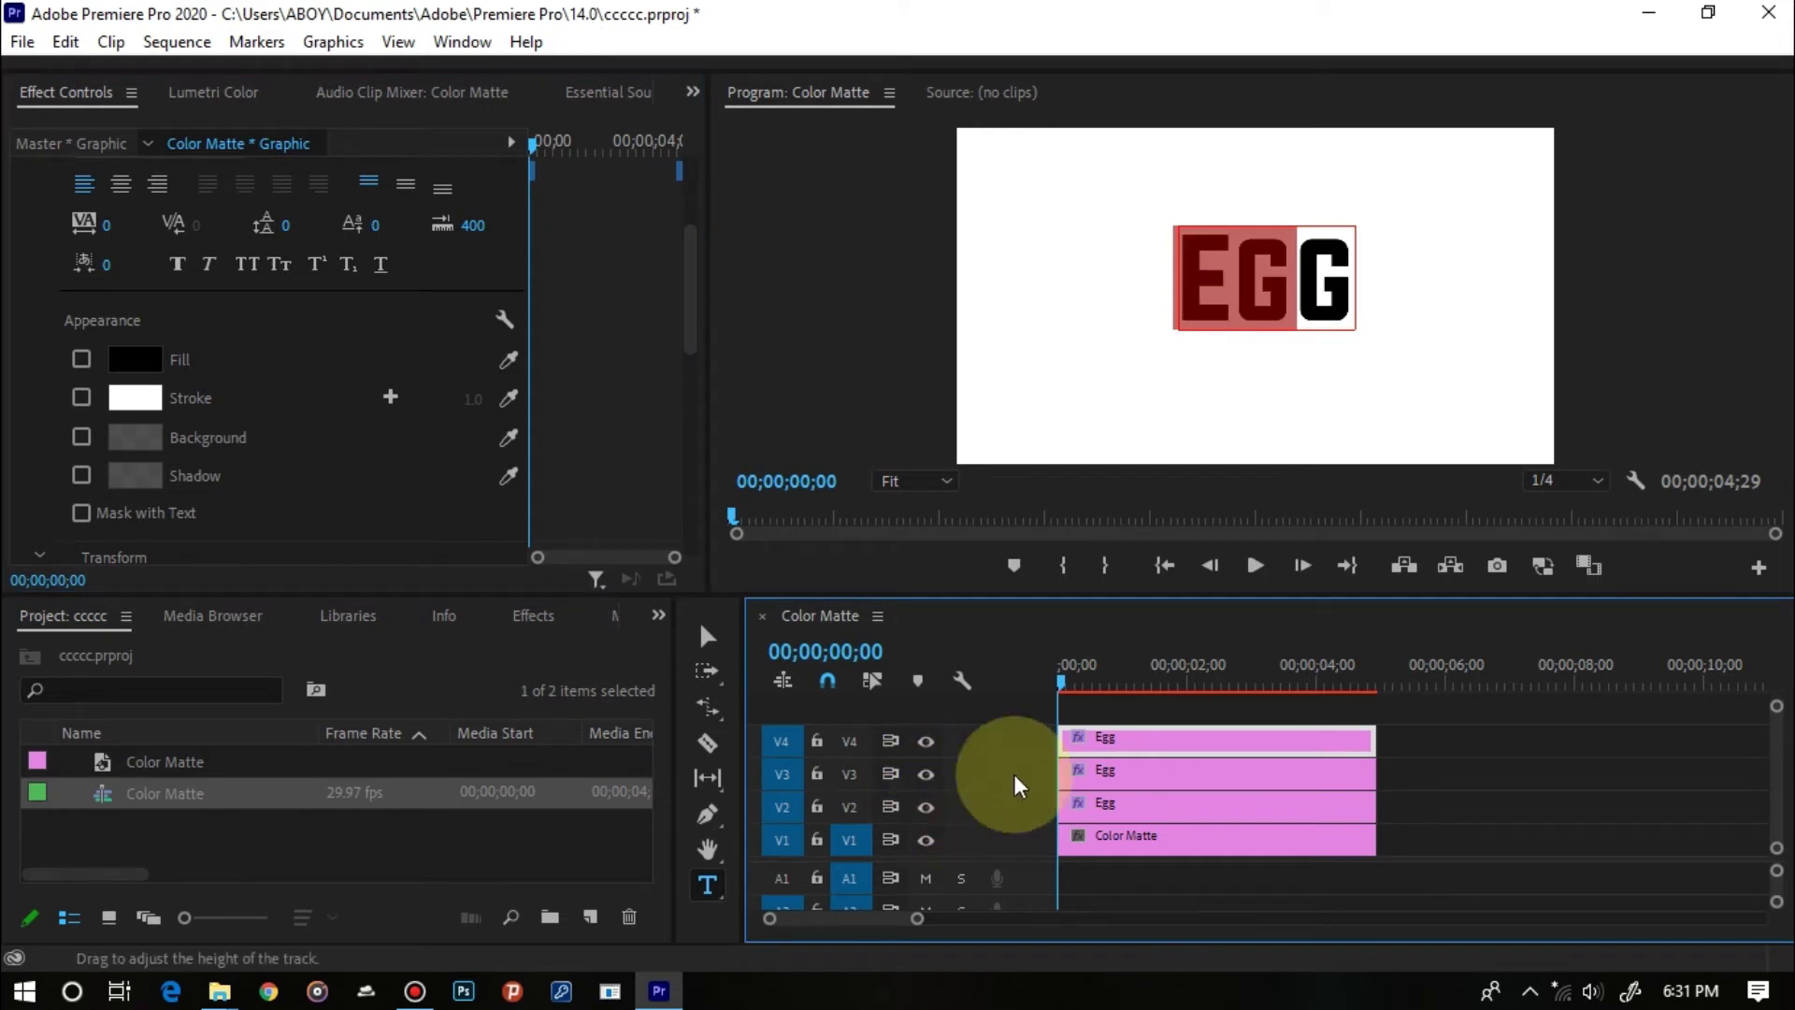
pyautogui.click(708, 643)
pyautogui.click(1412, 743)
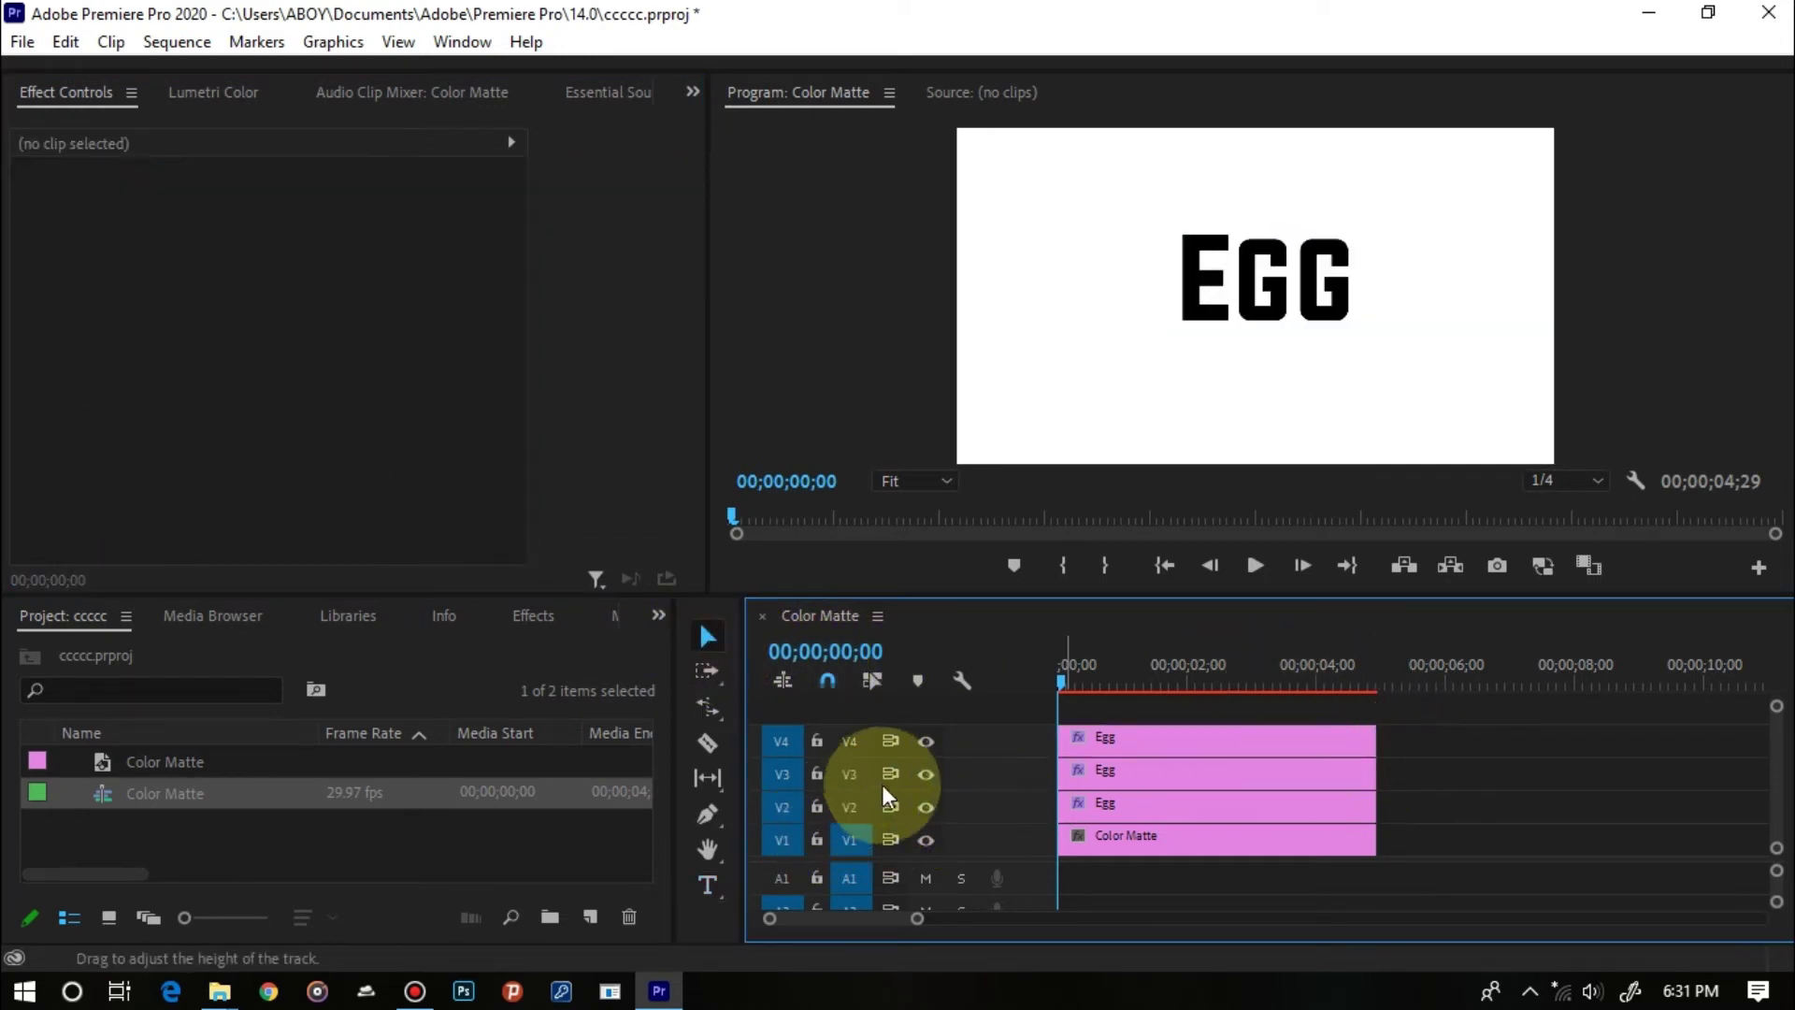
# Hide tracks V4, V3 and V2 one after another to check which letter each one holds.
pyautogui.click(928, 743)
pyautogui.click(925, 774)
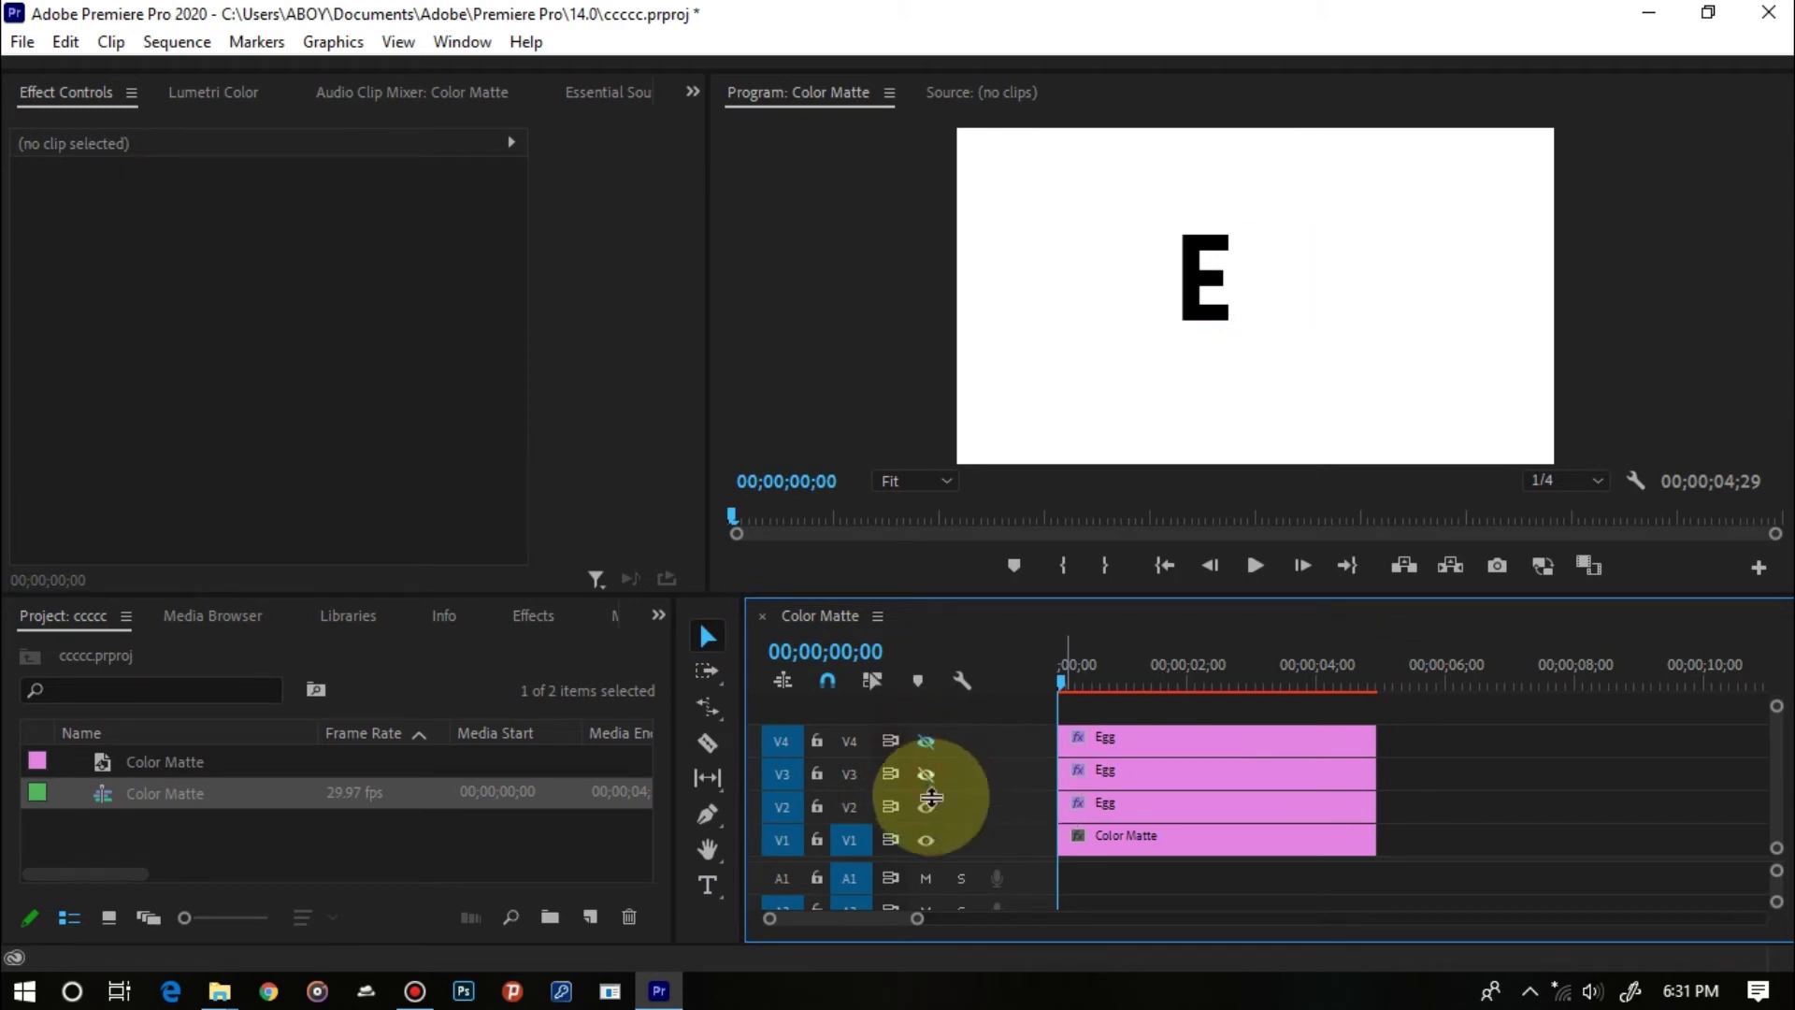
pyautogui.click(925, 806)
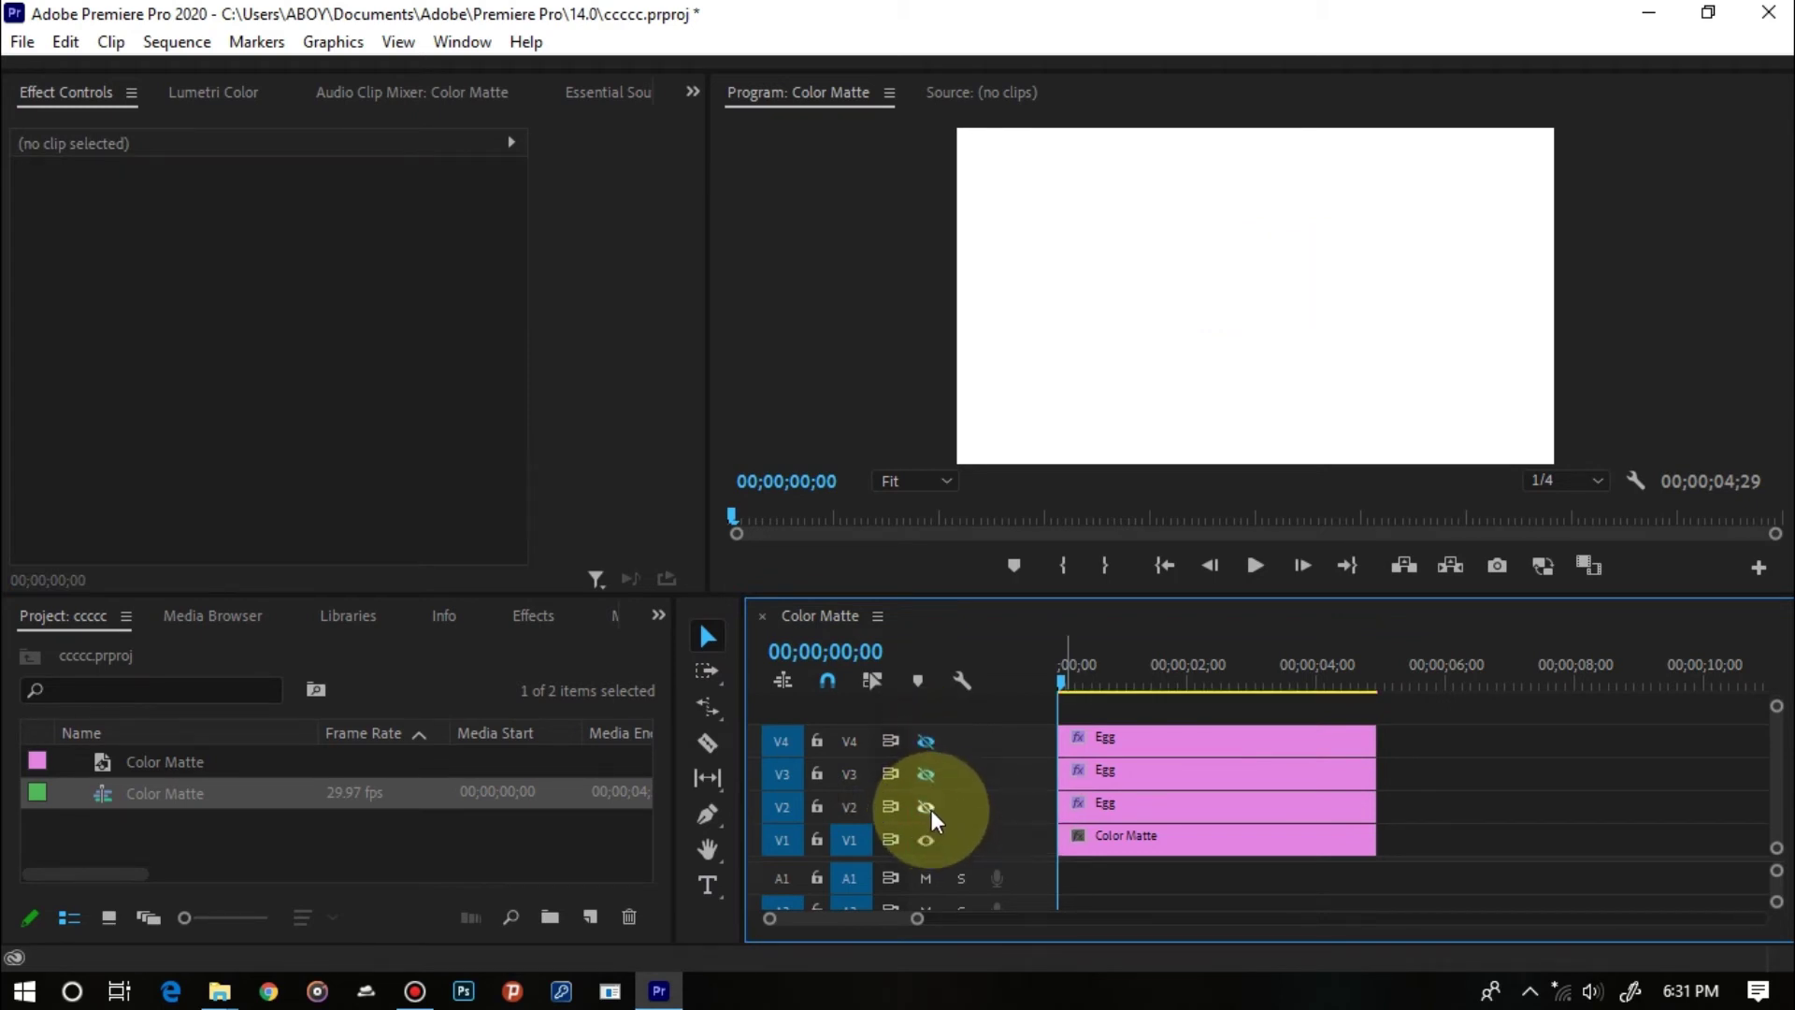
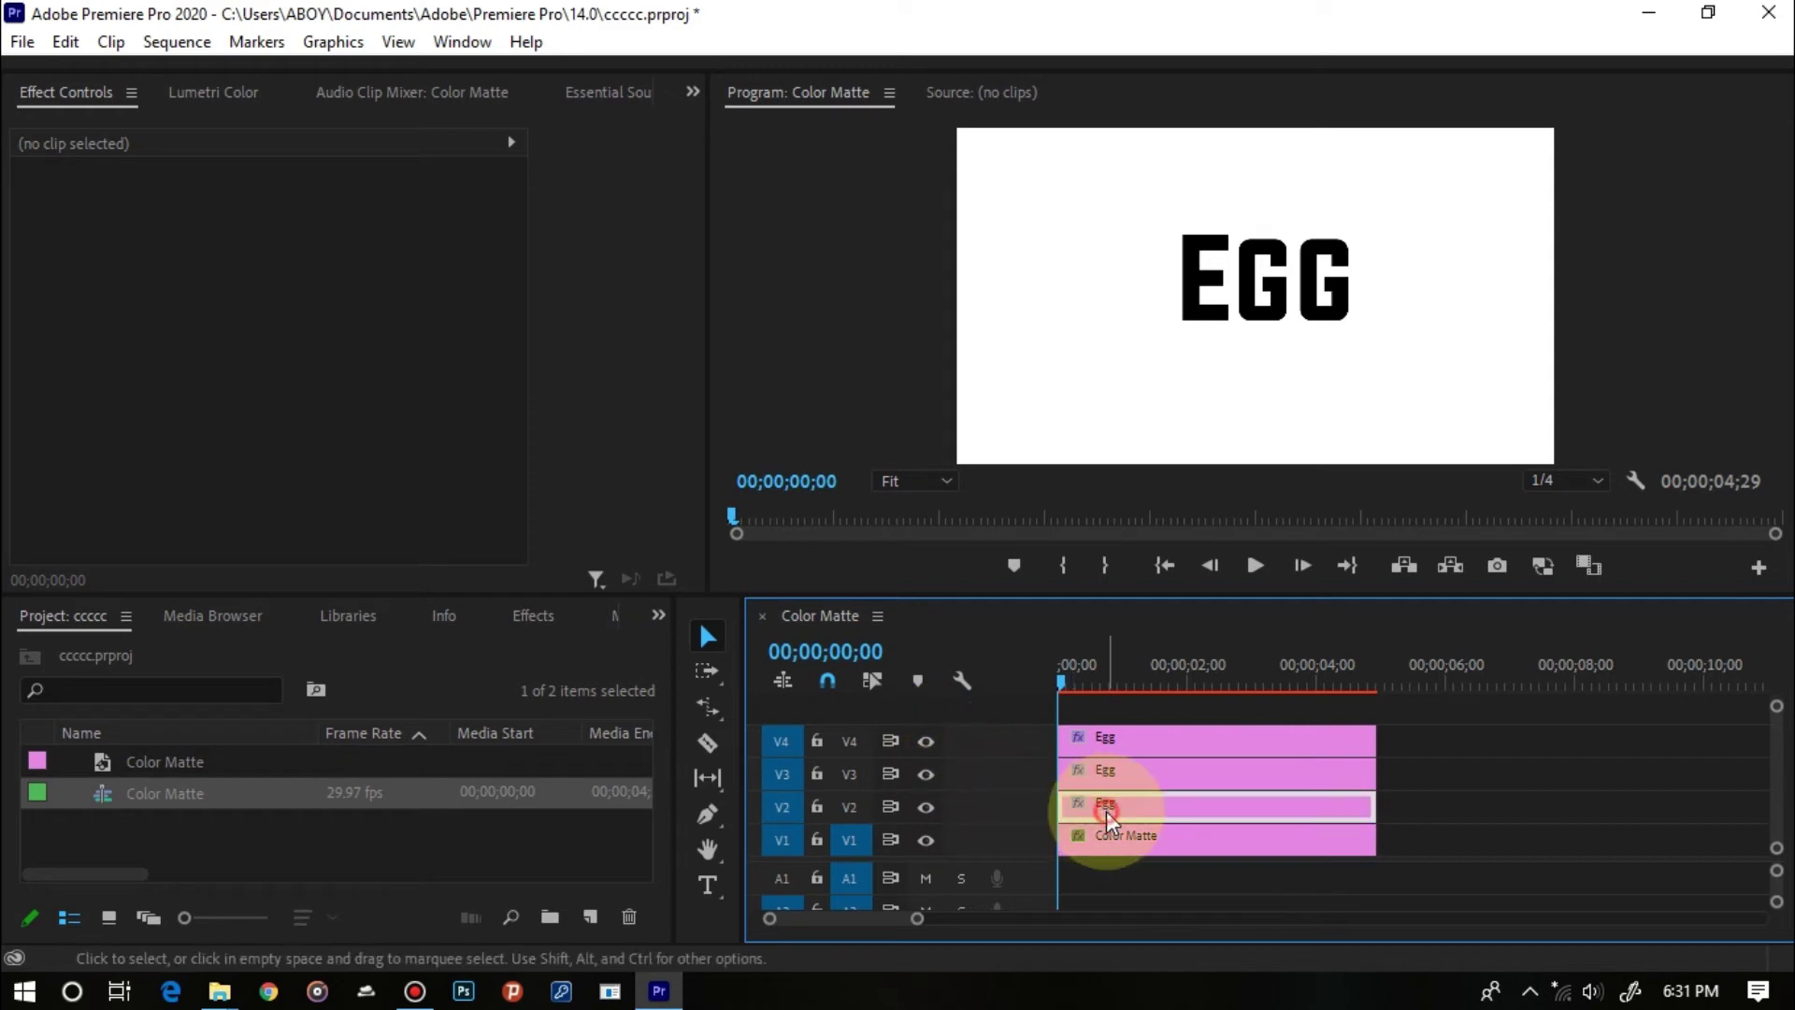
# Find the Offset distort effect by searching the effects for "off" and apply it to the Egg clip on V2.
pyautogui.click(540, 613)
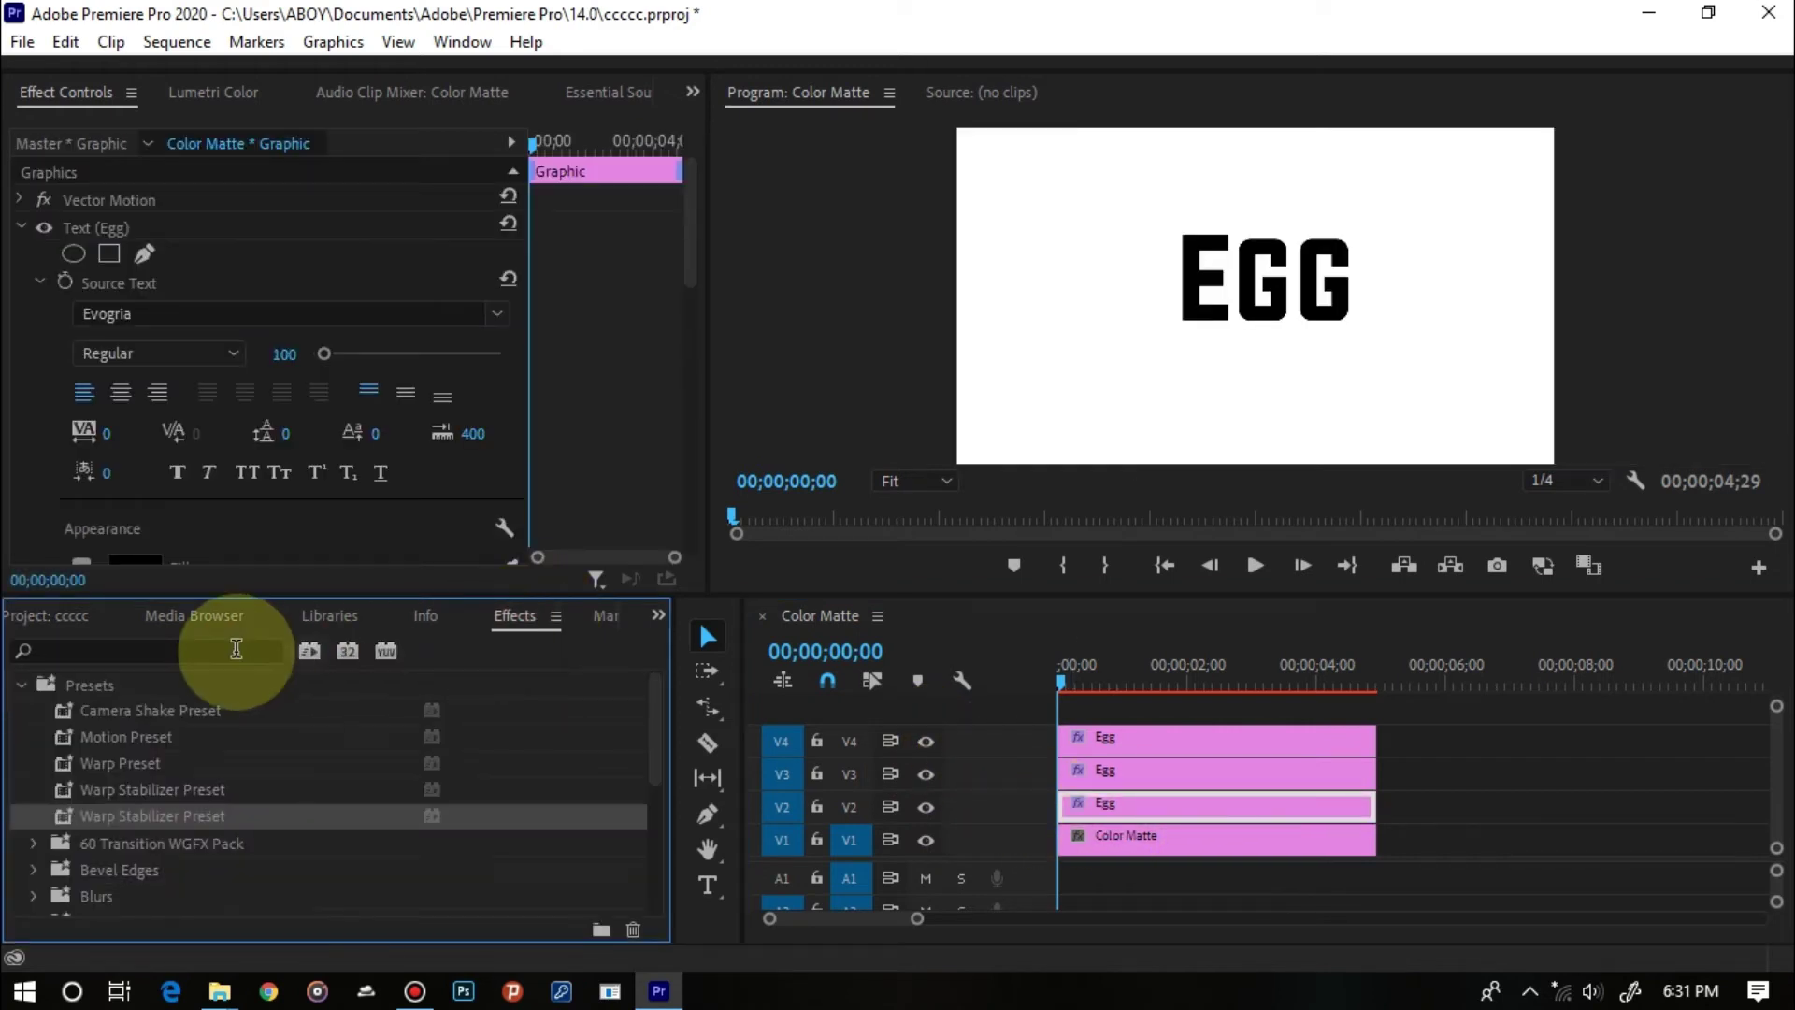
pyautogui.click(221, 648)
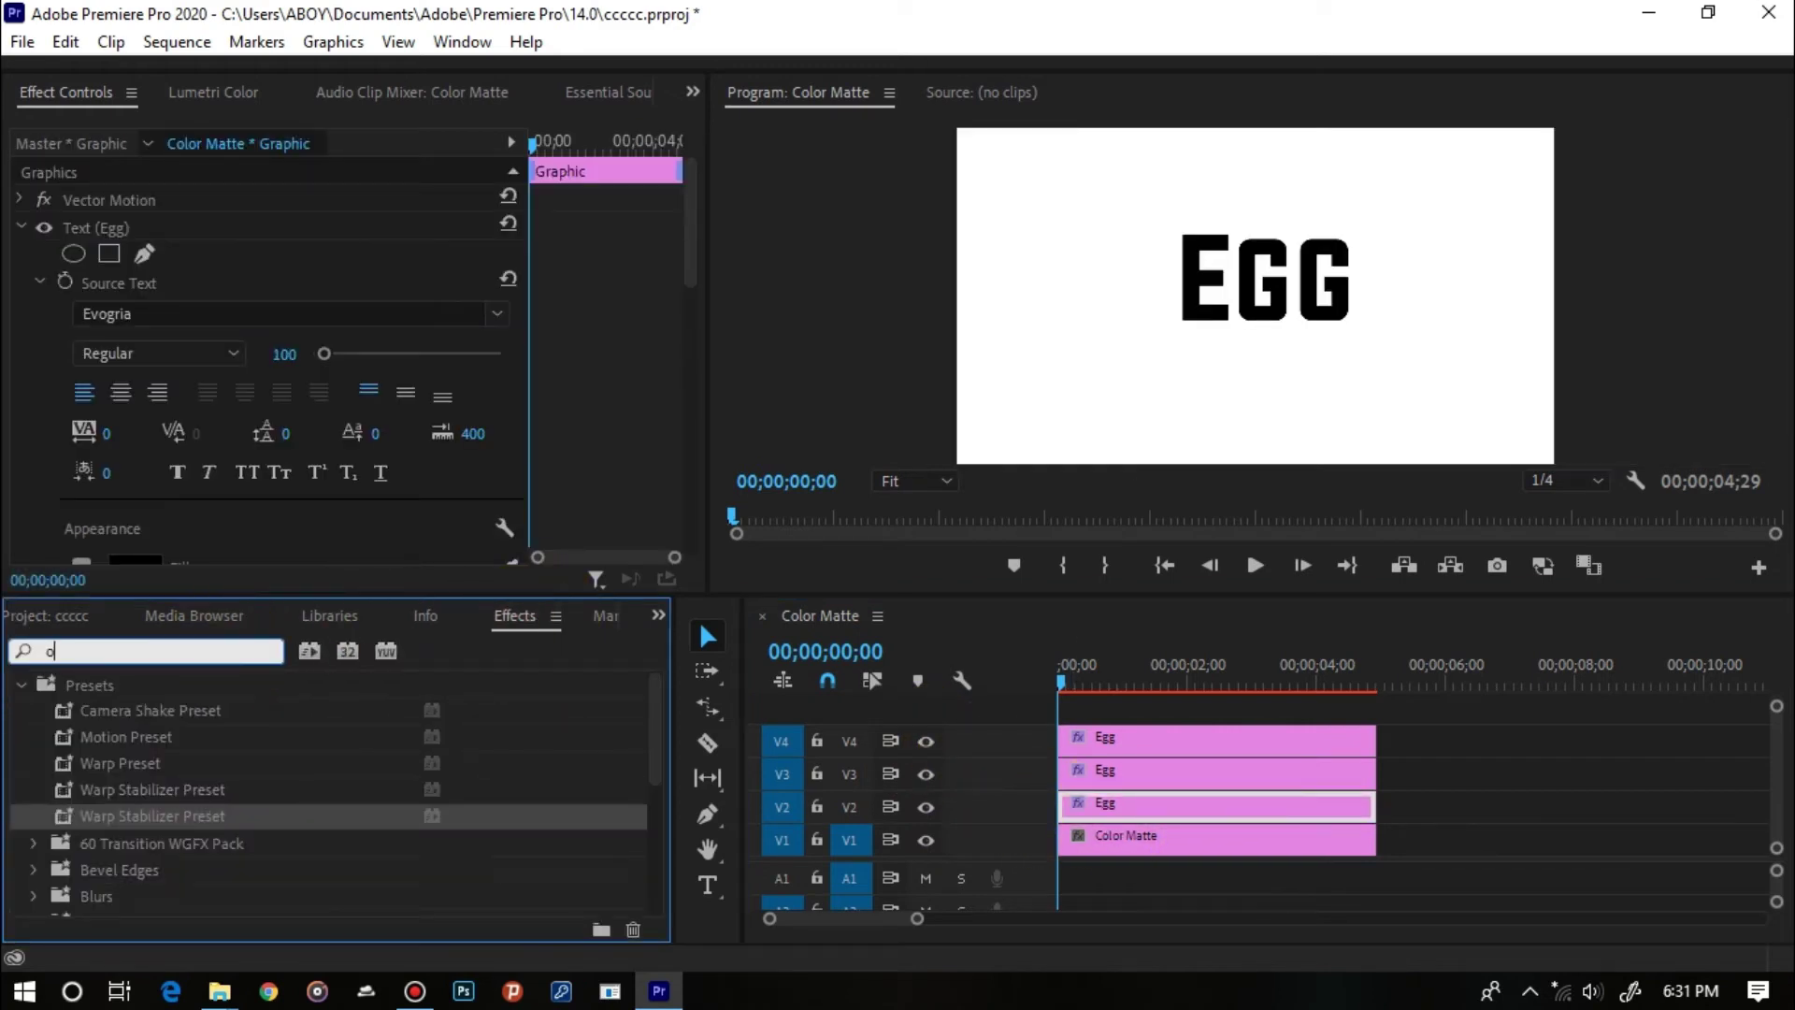
pyautogui.write('off')
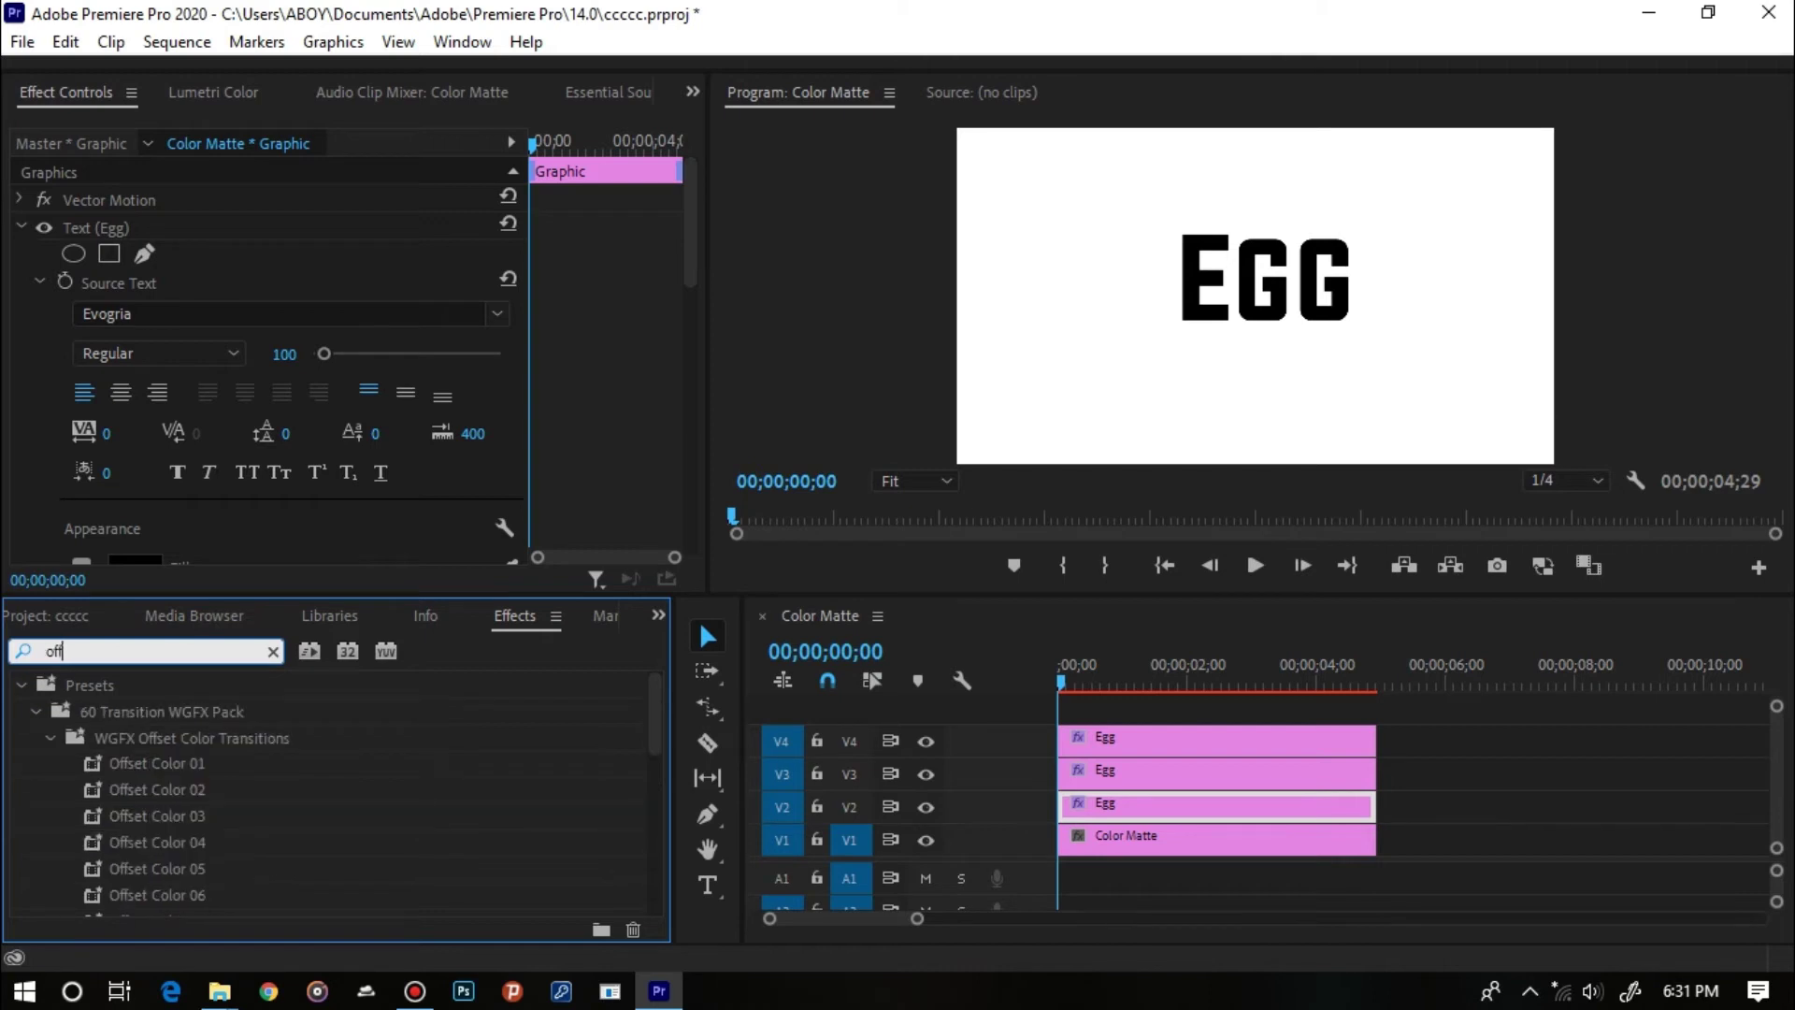
pyautogui.moveTo(658, 746); pyautogui.dragTo(630, 897)
pyautogui.moveTo(98, 874); pyautogui.dragTo(1127, 806)
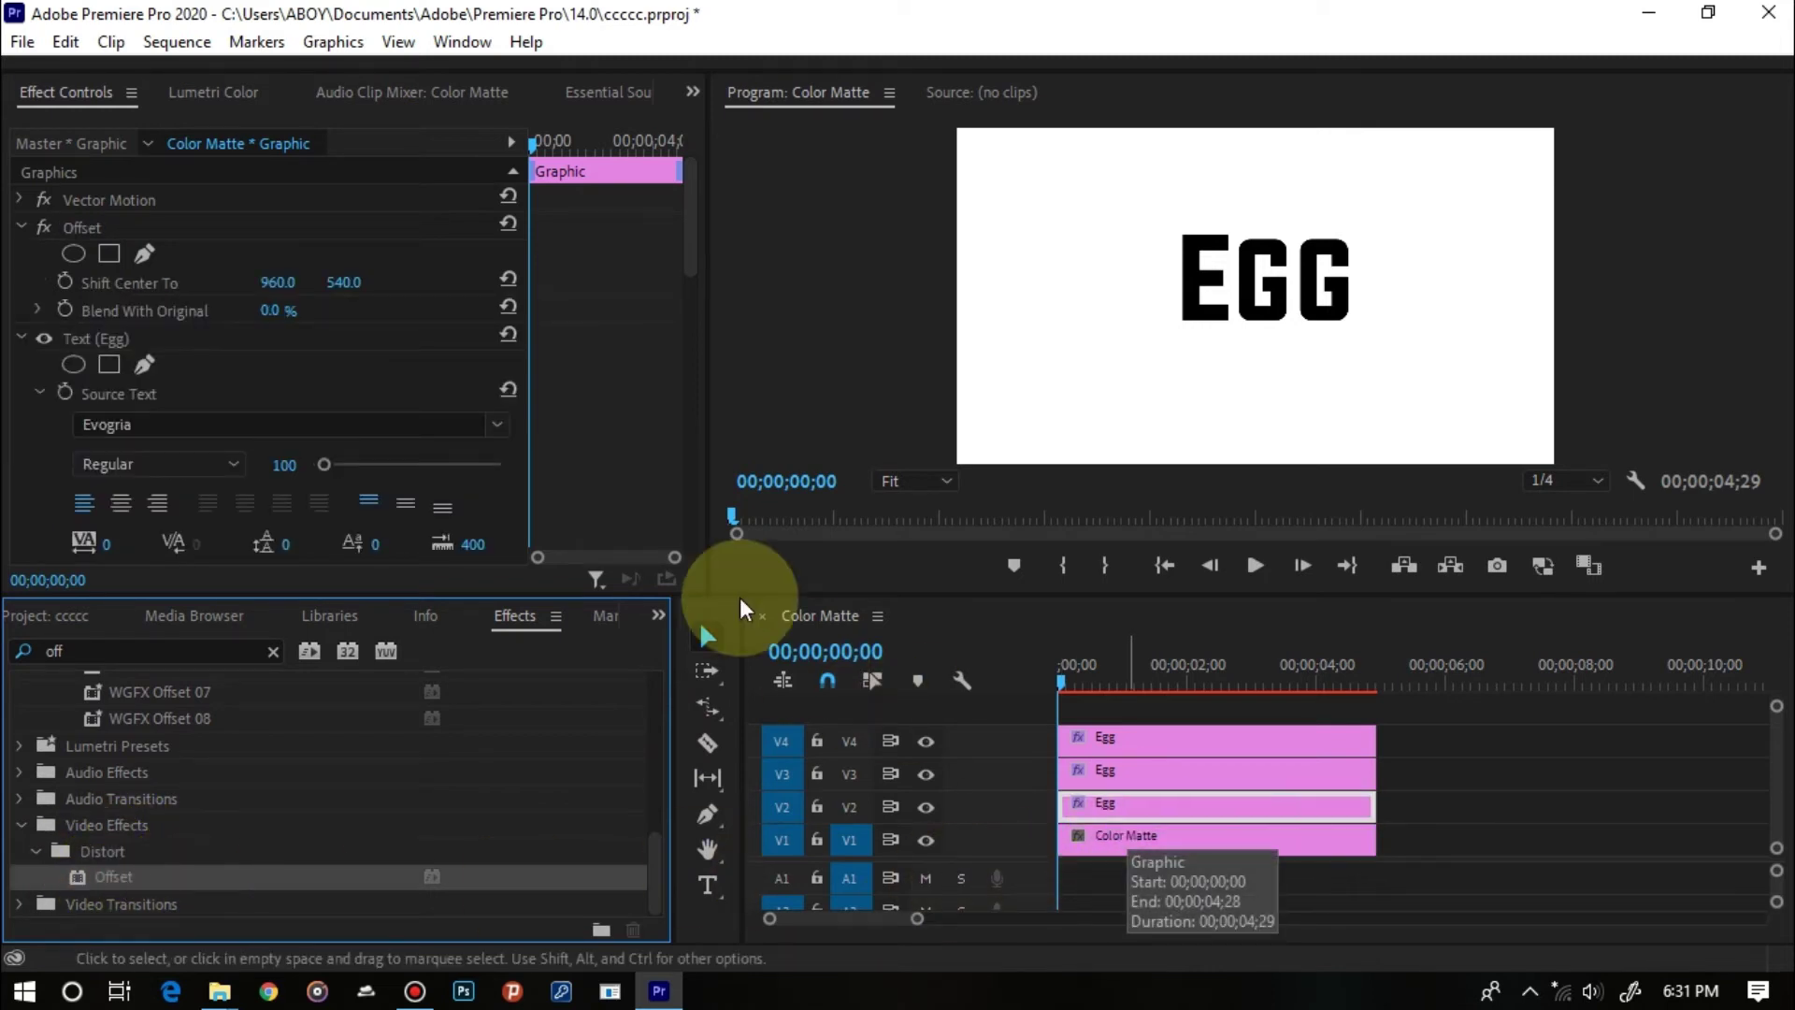
# Add a Shift Center To keyframe for the V2 clip's Offset effect at 00;00;02;15.
pyautogui.click(606, 147)
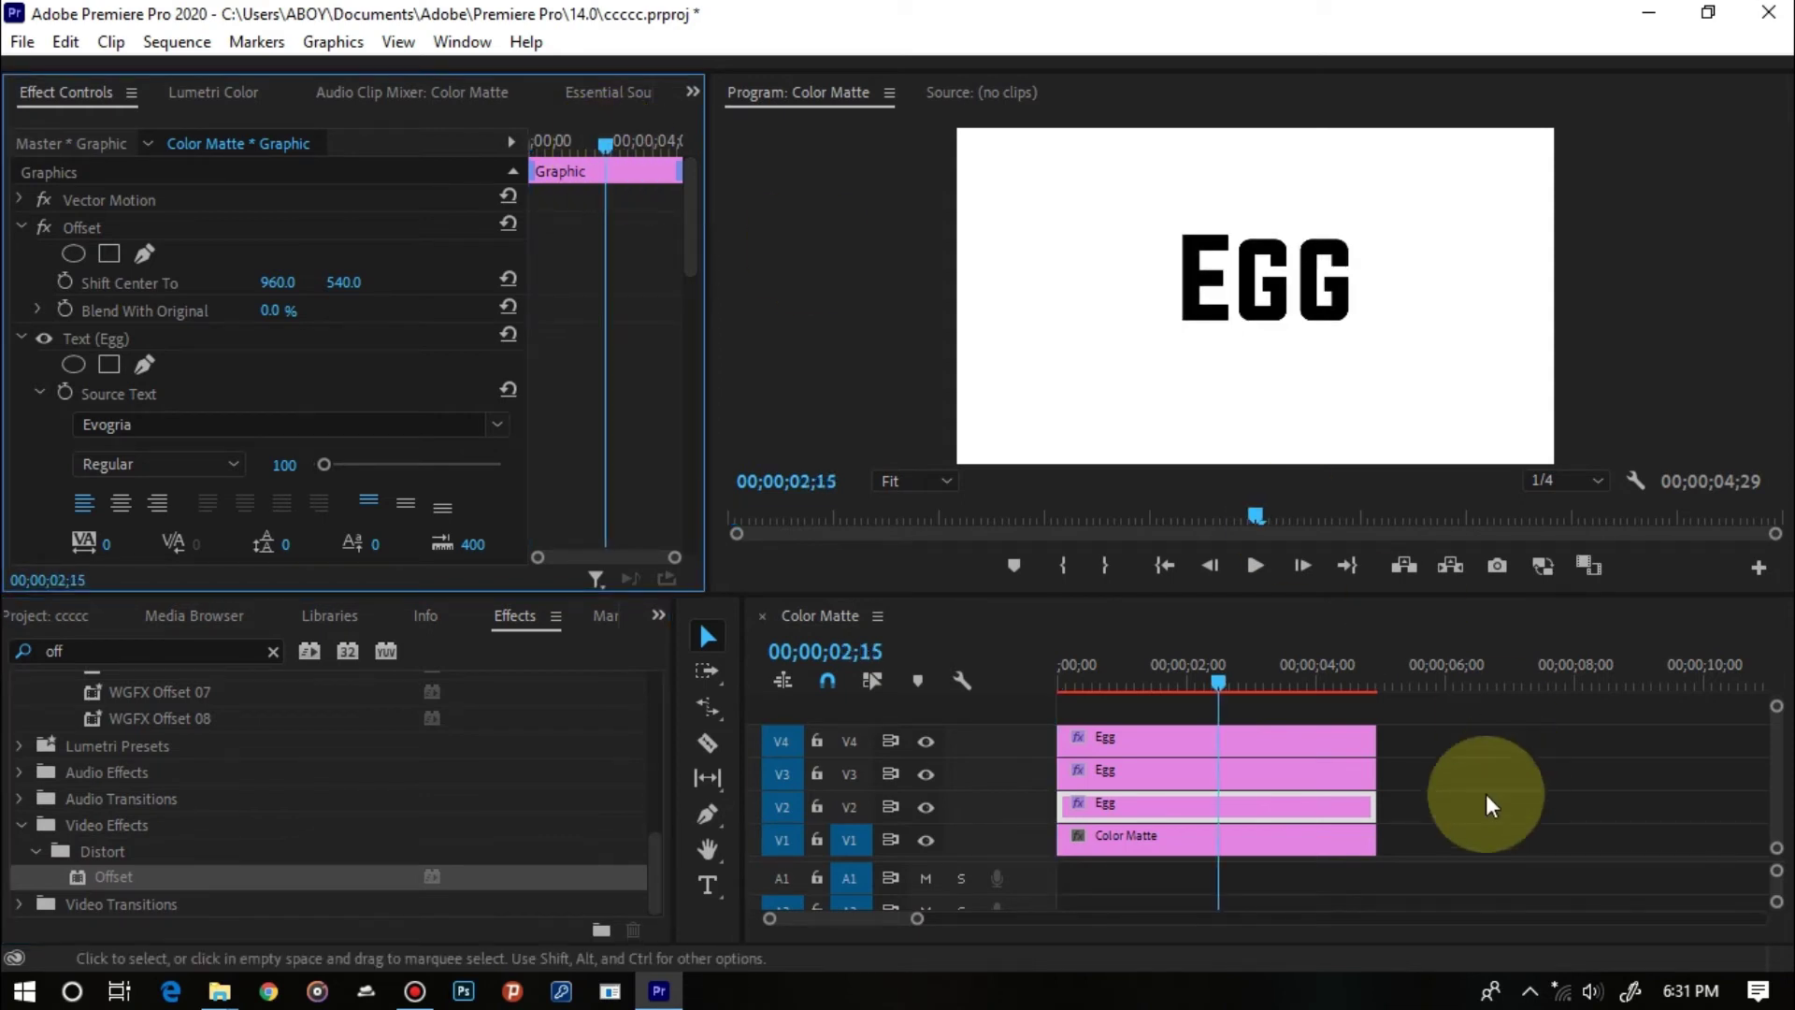
pyautogui.click(1220, 684)
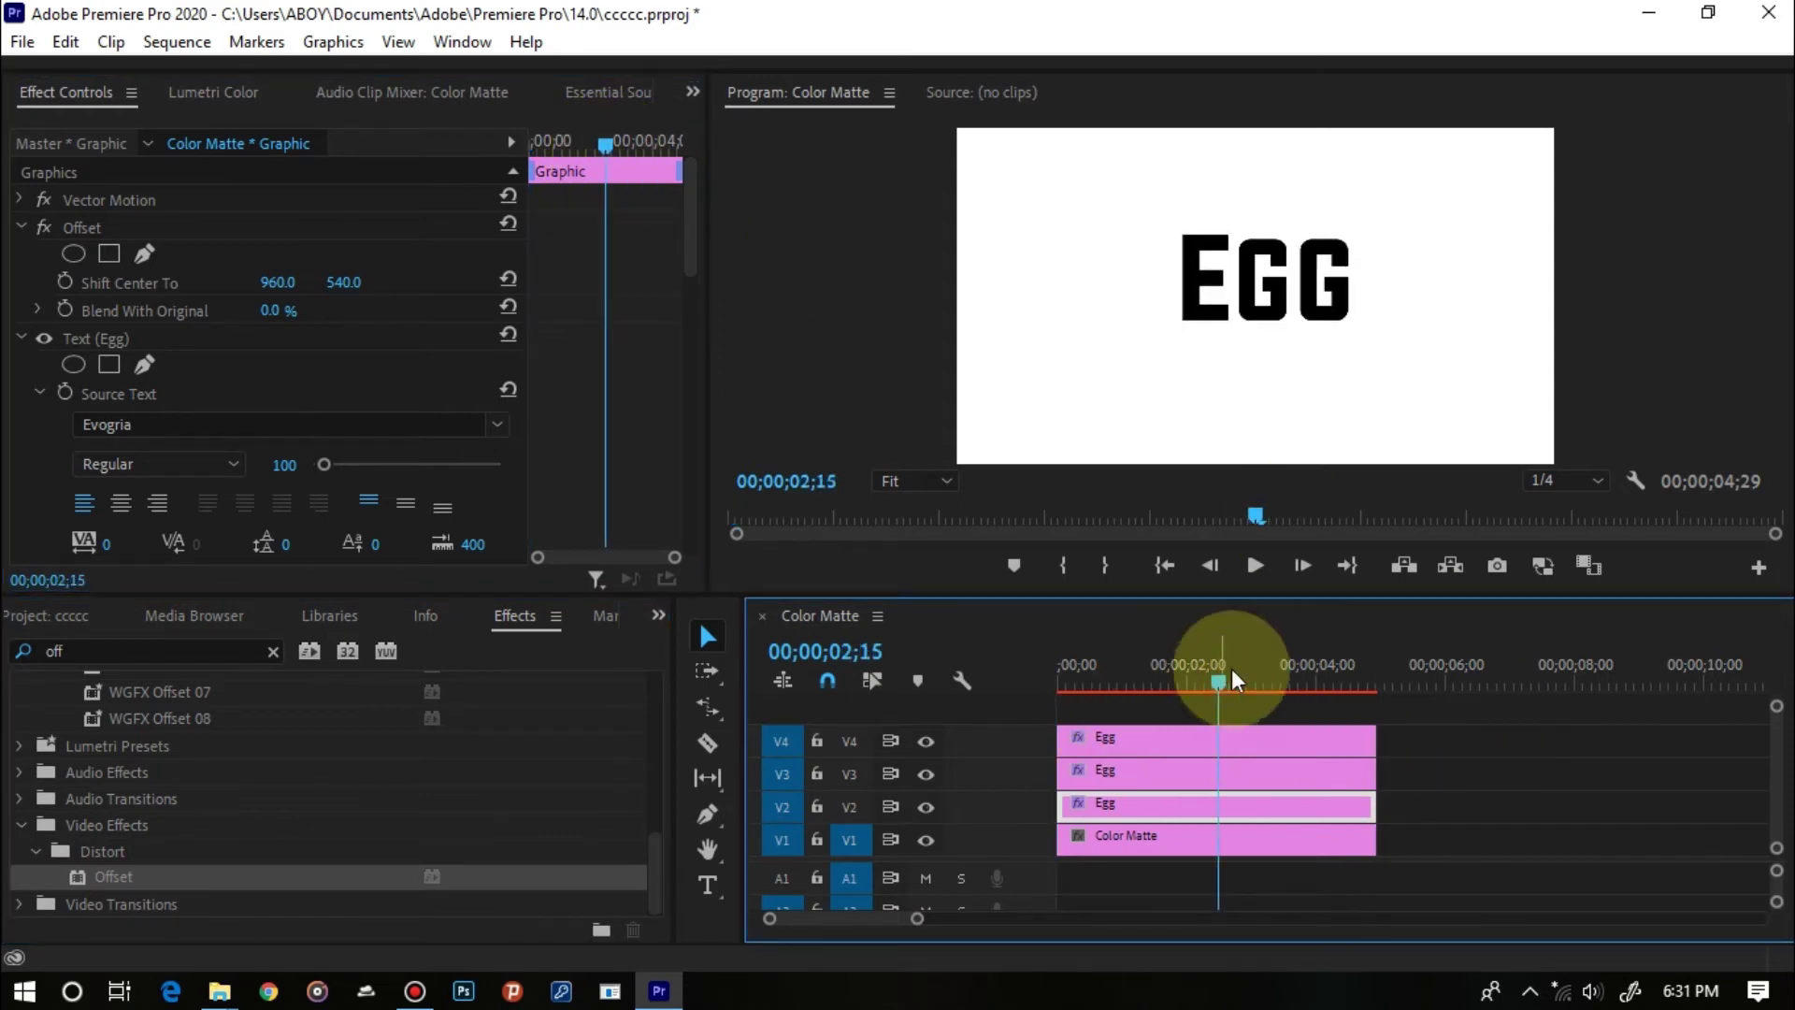
pyautogui.click(64, 279)
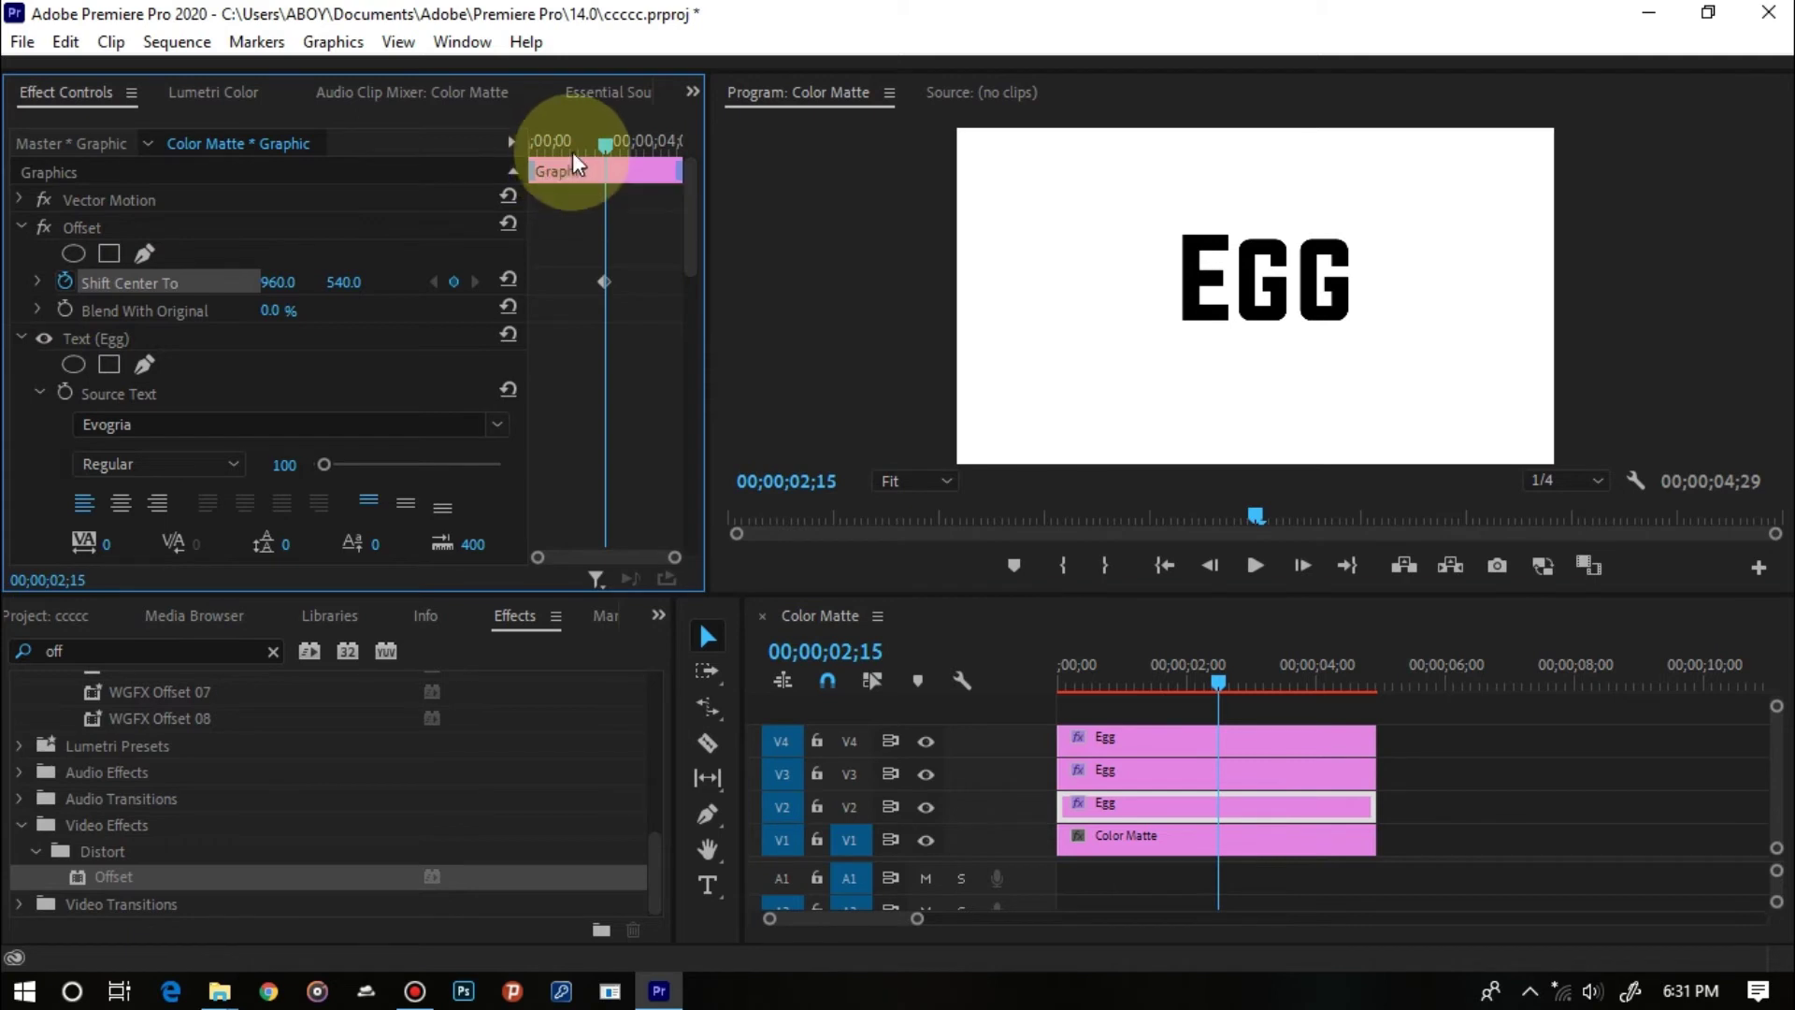
# Set the vertical Shift Center To of the V2 clip's Offset effect to -5000 at 00;00;00;00.
pyautogui.moveTo(604, 145); pyautogui.dragTo(525, 157)
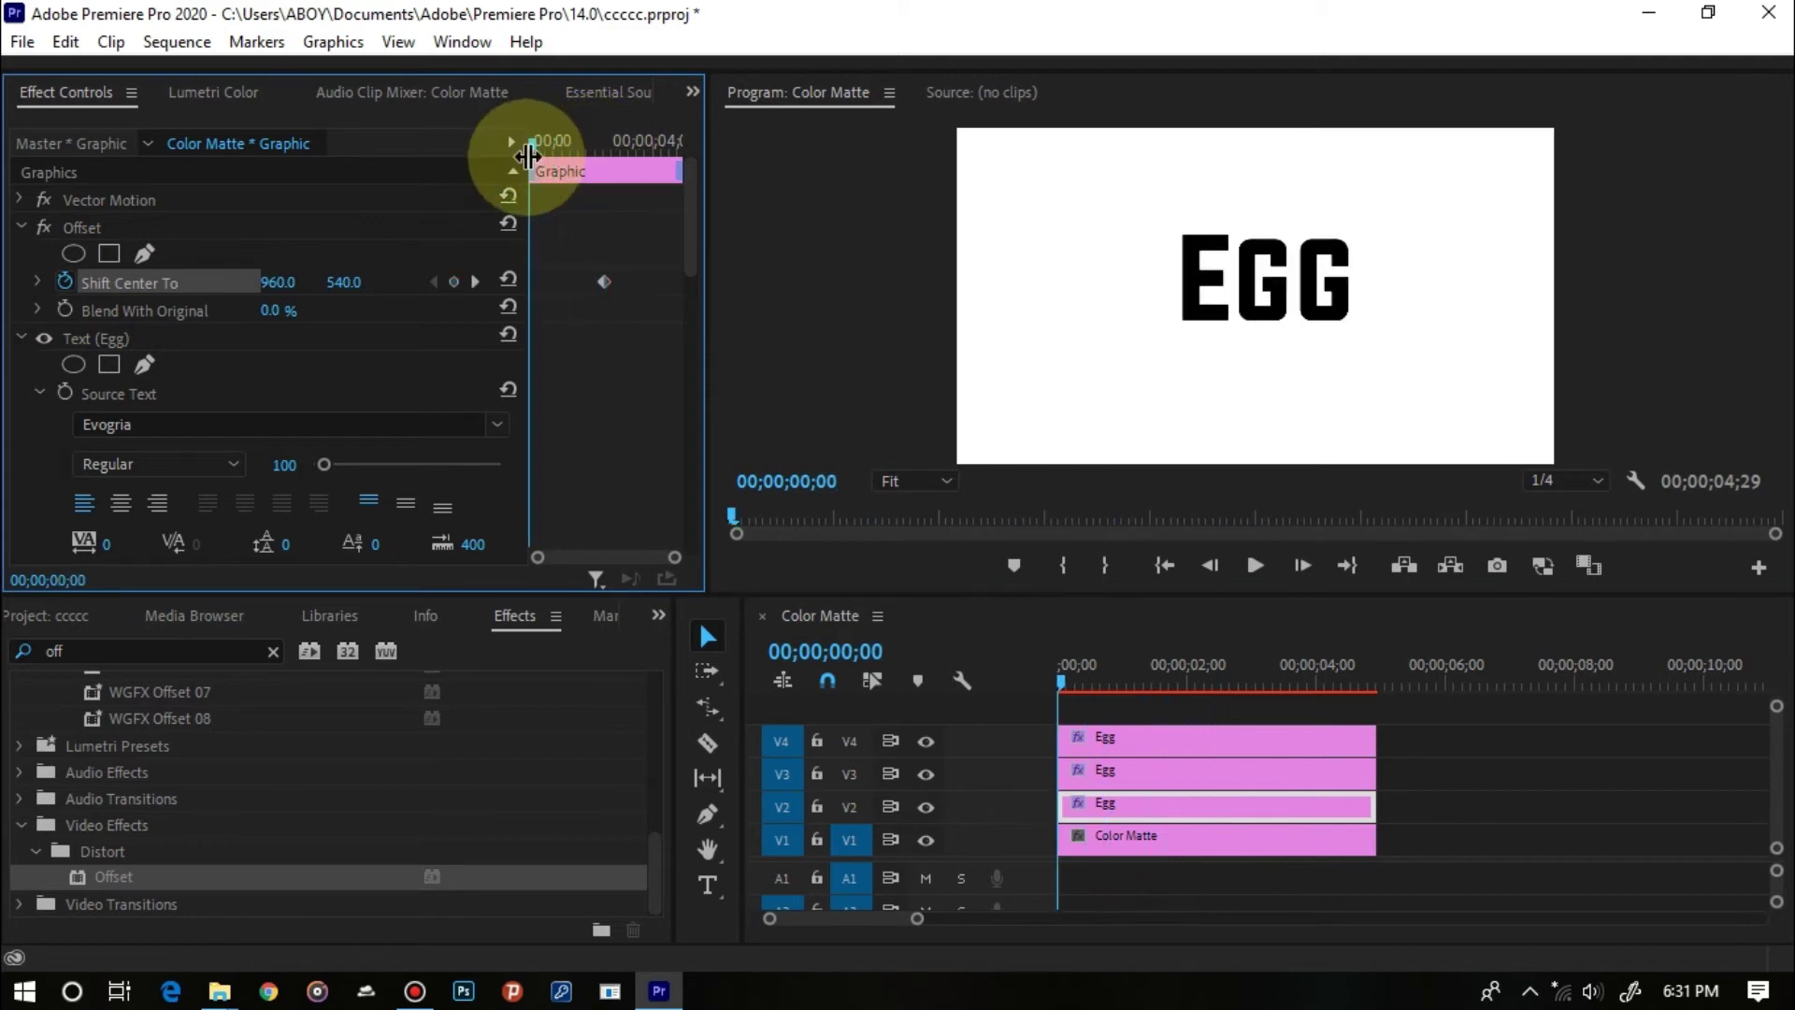
pyautogui.click(354, 280)
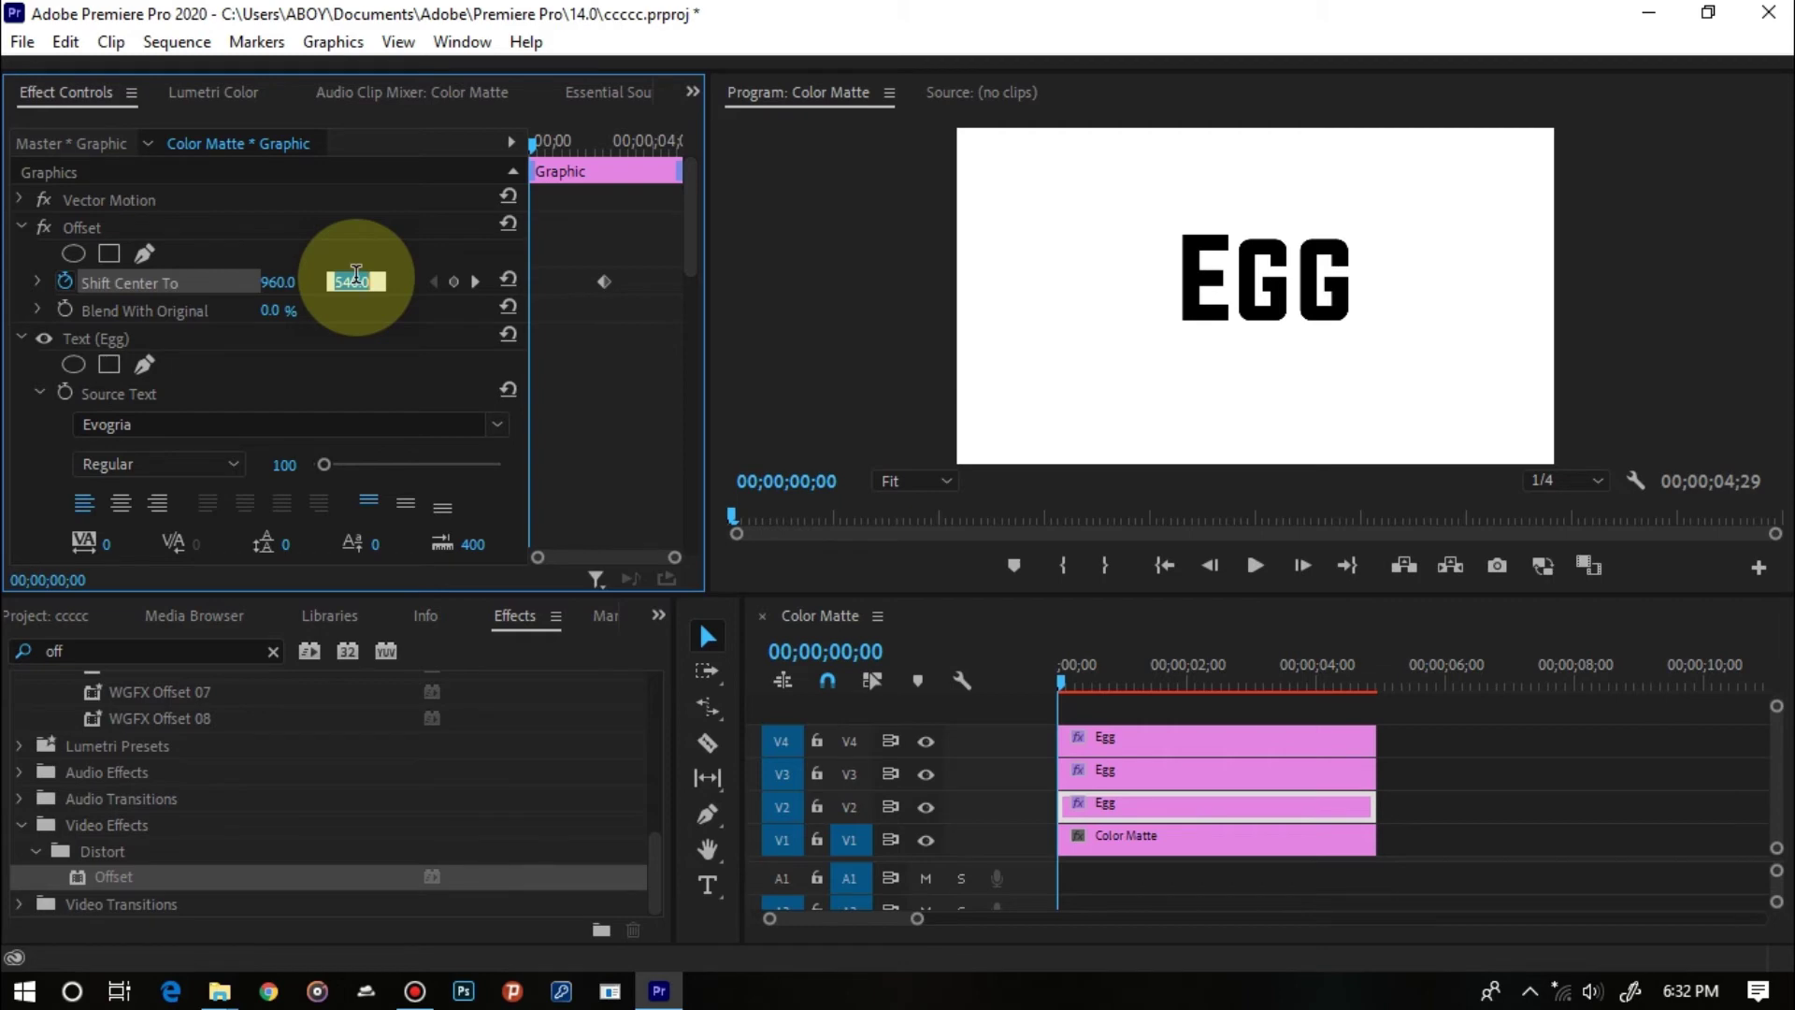
pyautogui.write('-5000')
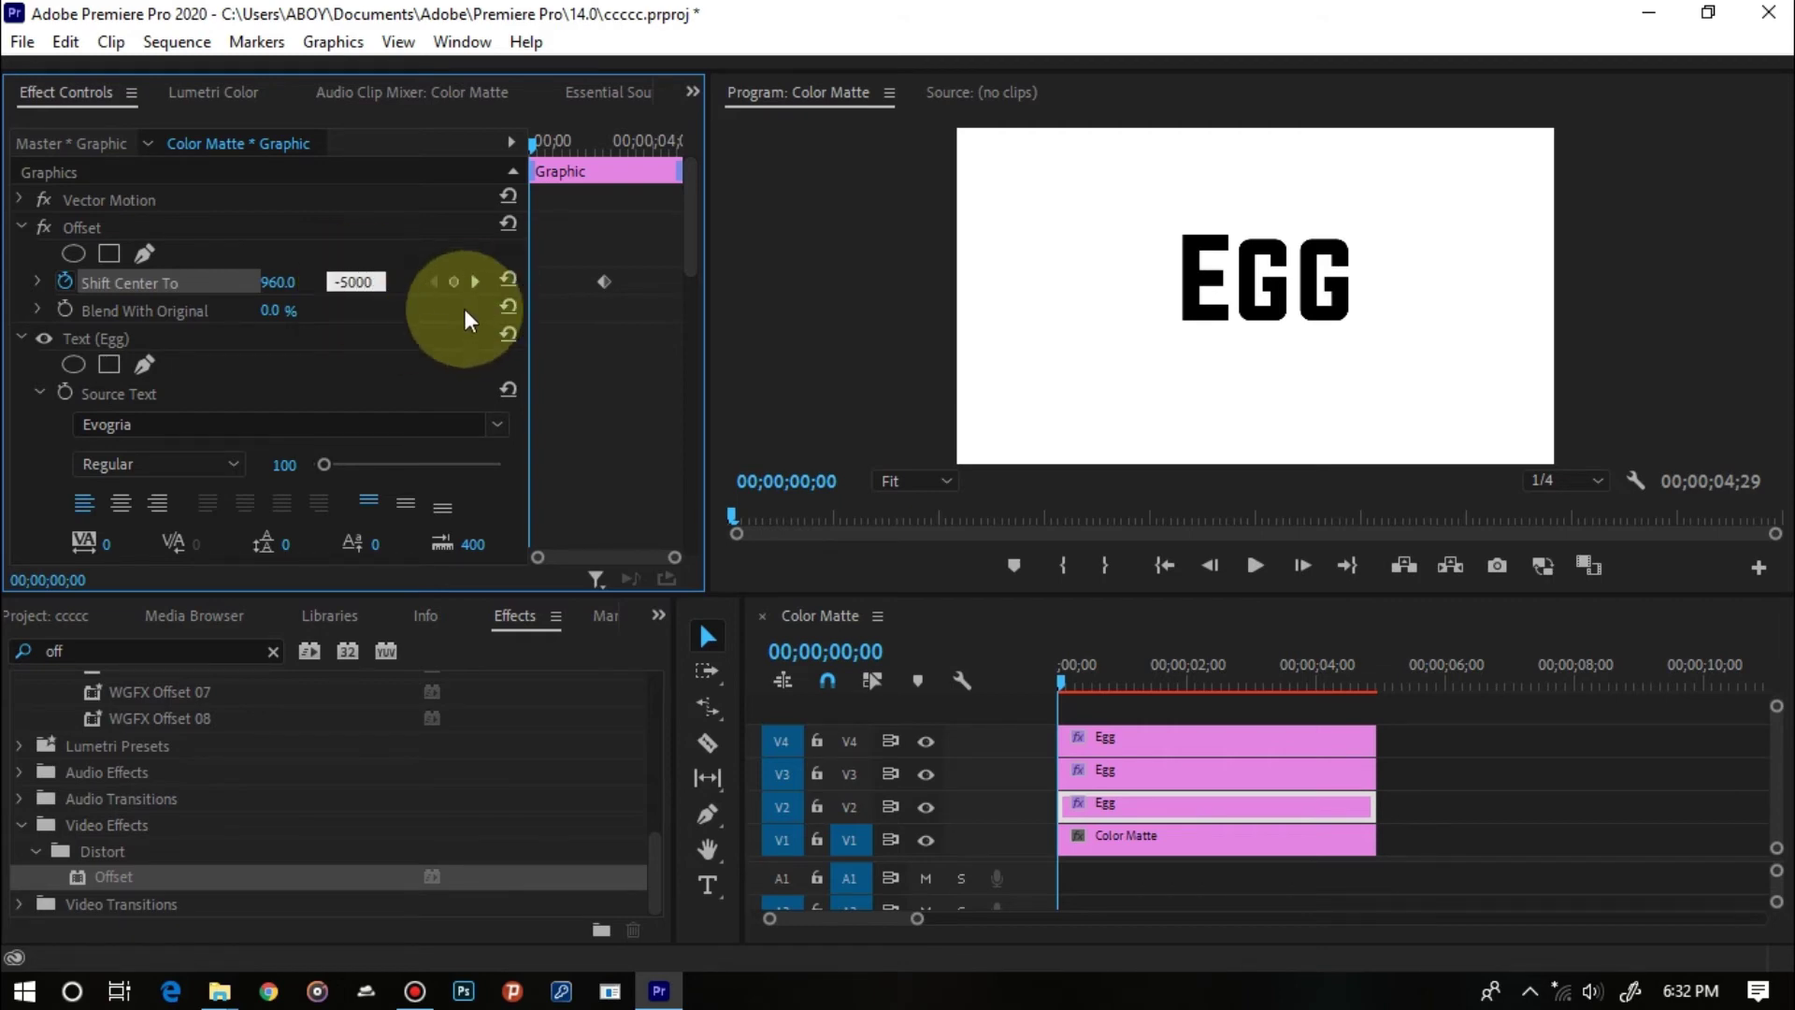
pyautogui.click(391, 312)
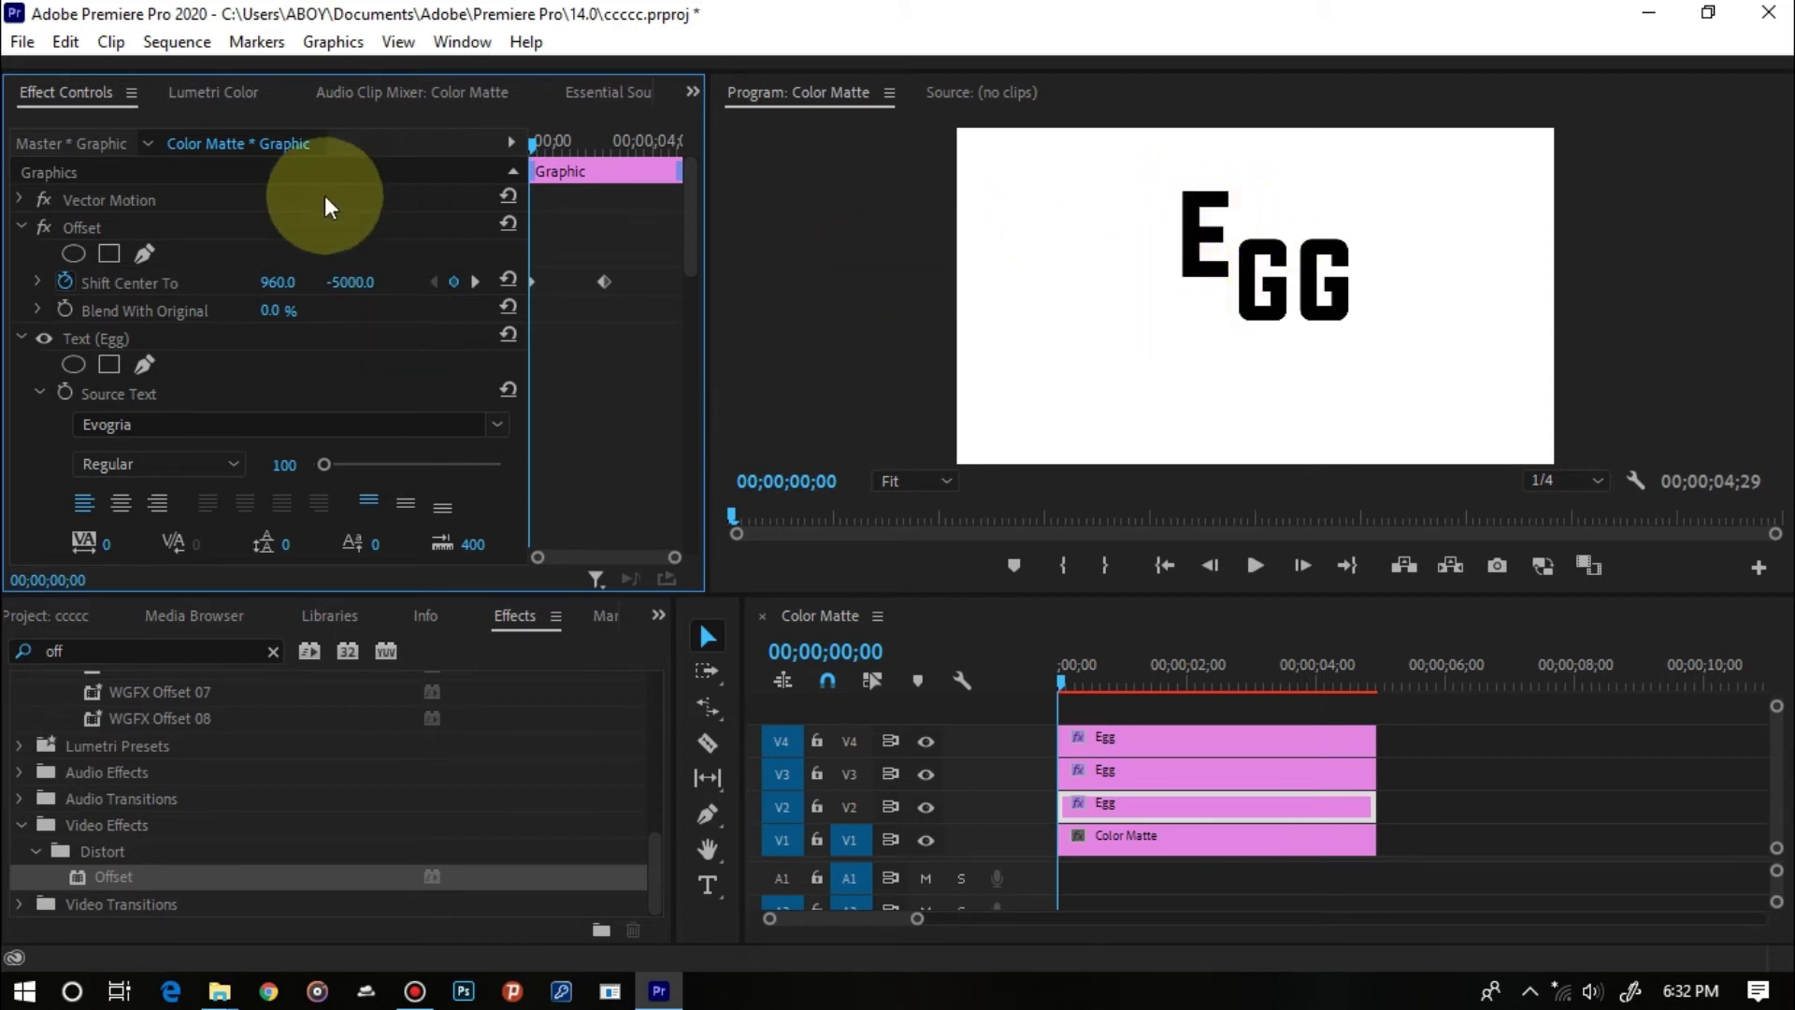
pyautogui.click(24, 228)
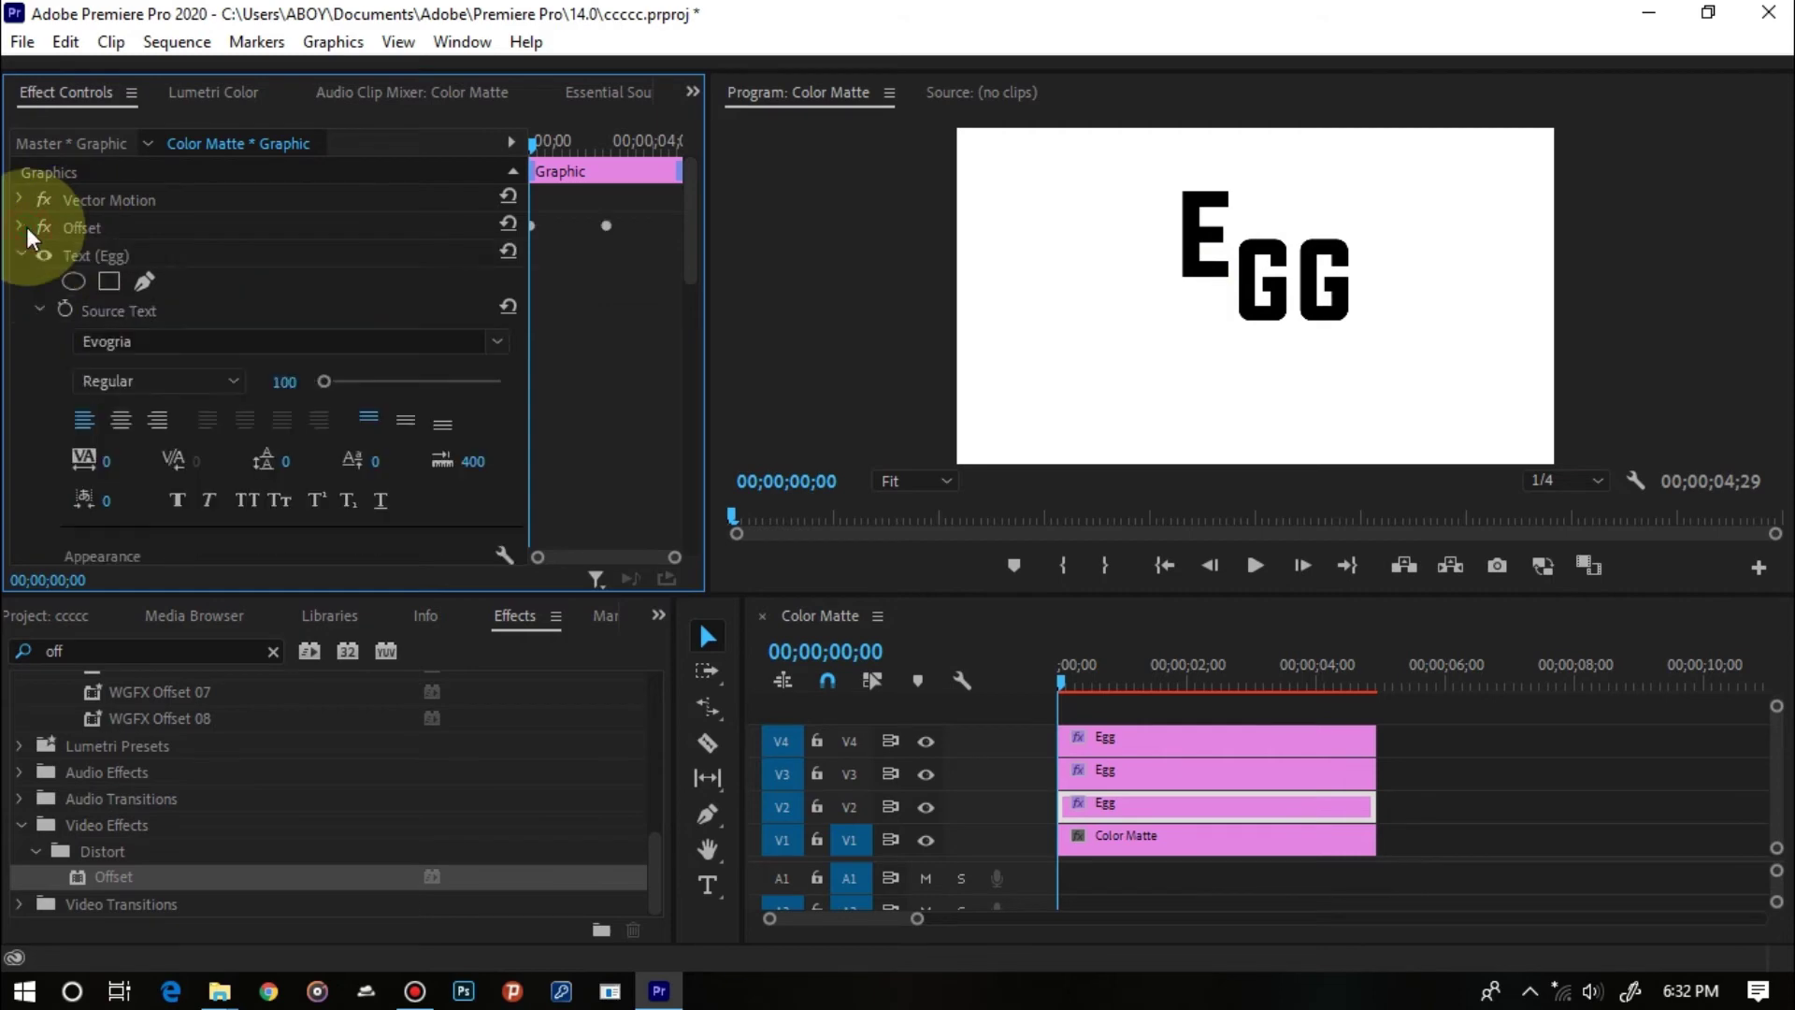
# Find the Directional Blur effect by searching the effects for "dire" and apply it to the Egg clip on V2.
pyautogui.click(138, 650)
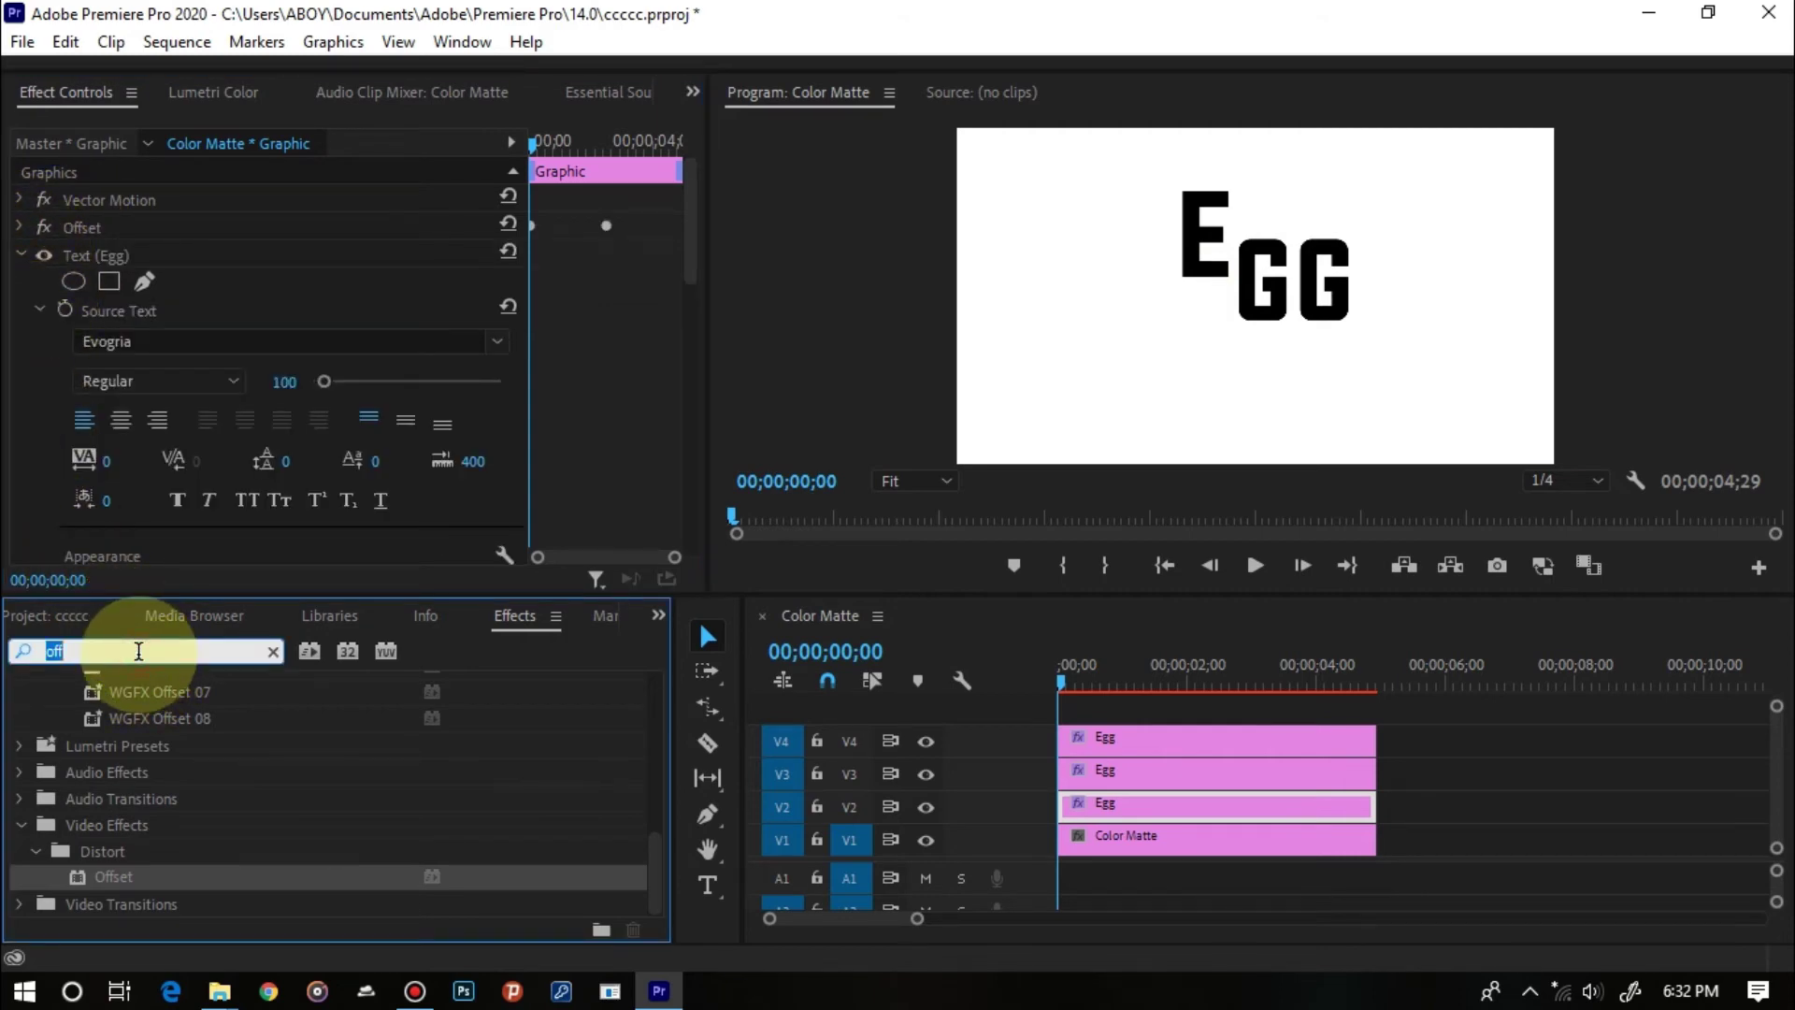
pyautogui.press('BackSpace')
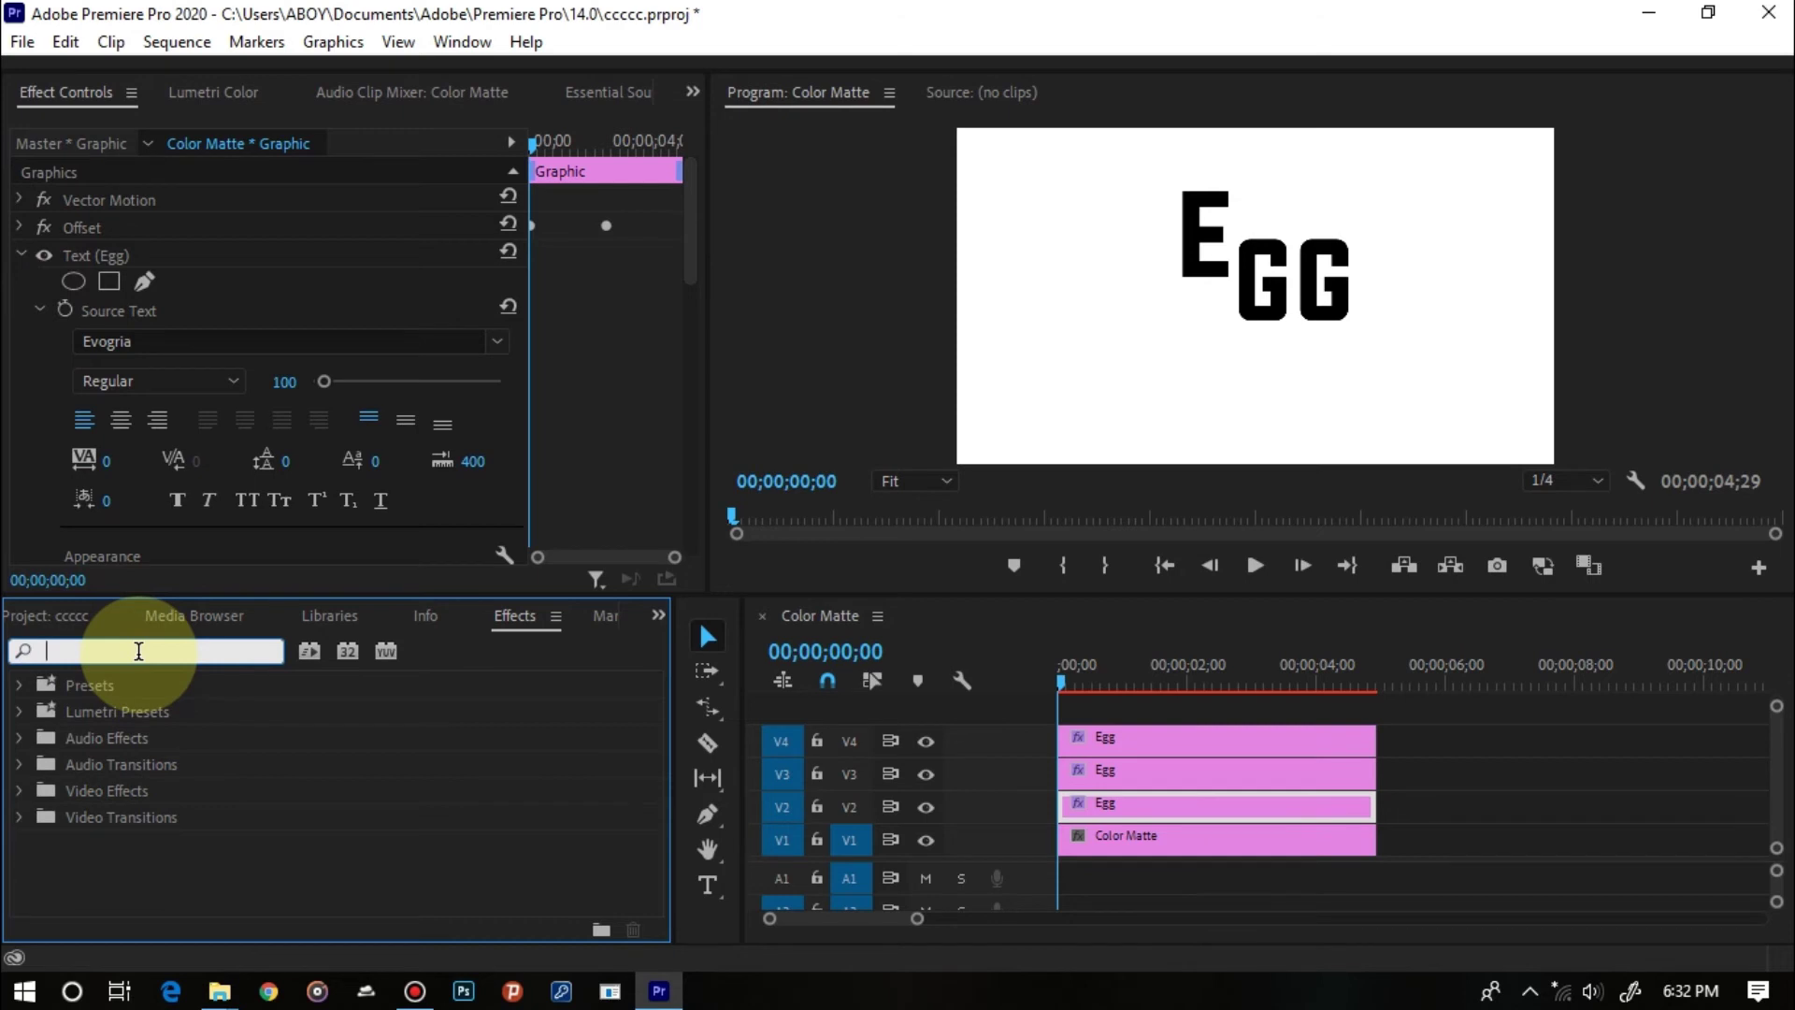
pyautogui.write('dire')
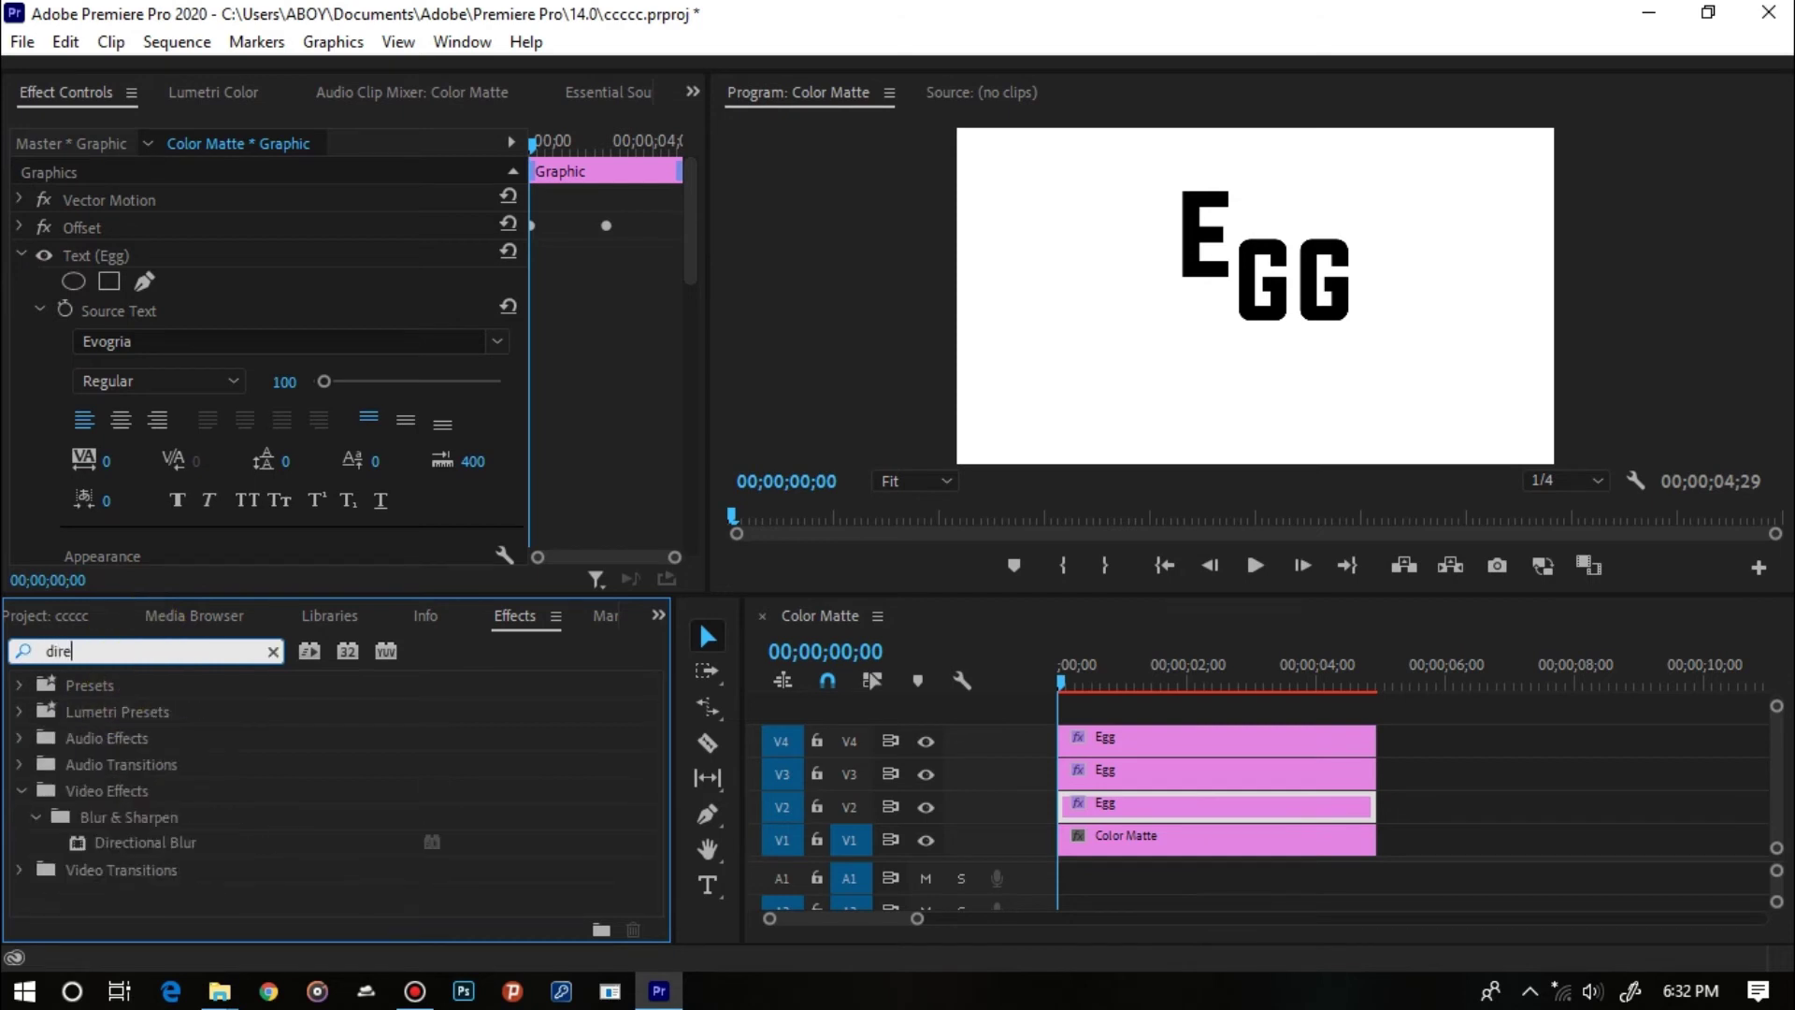
pyautogui.moveTo(271, 839); pyautogui.dragTo(1175, 806)
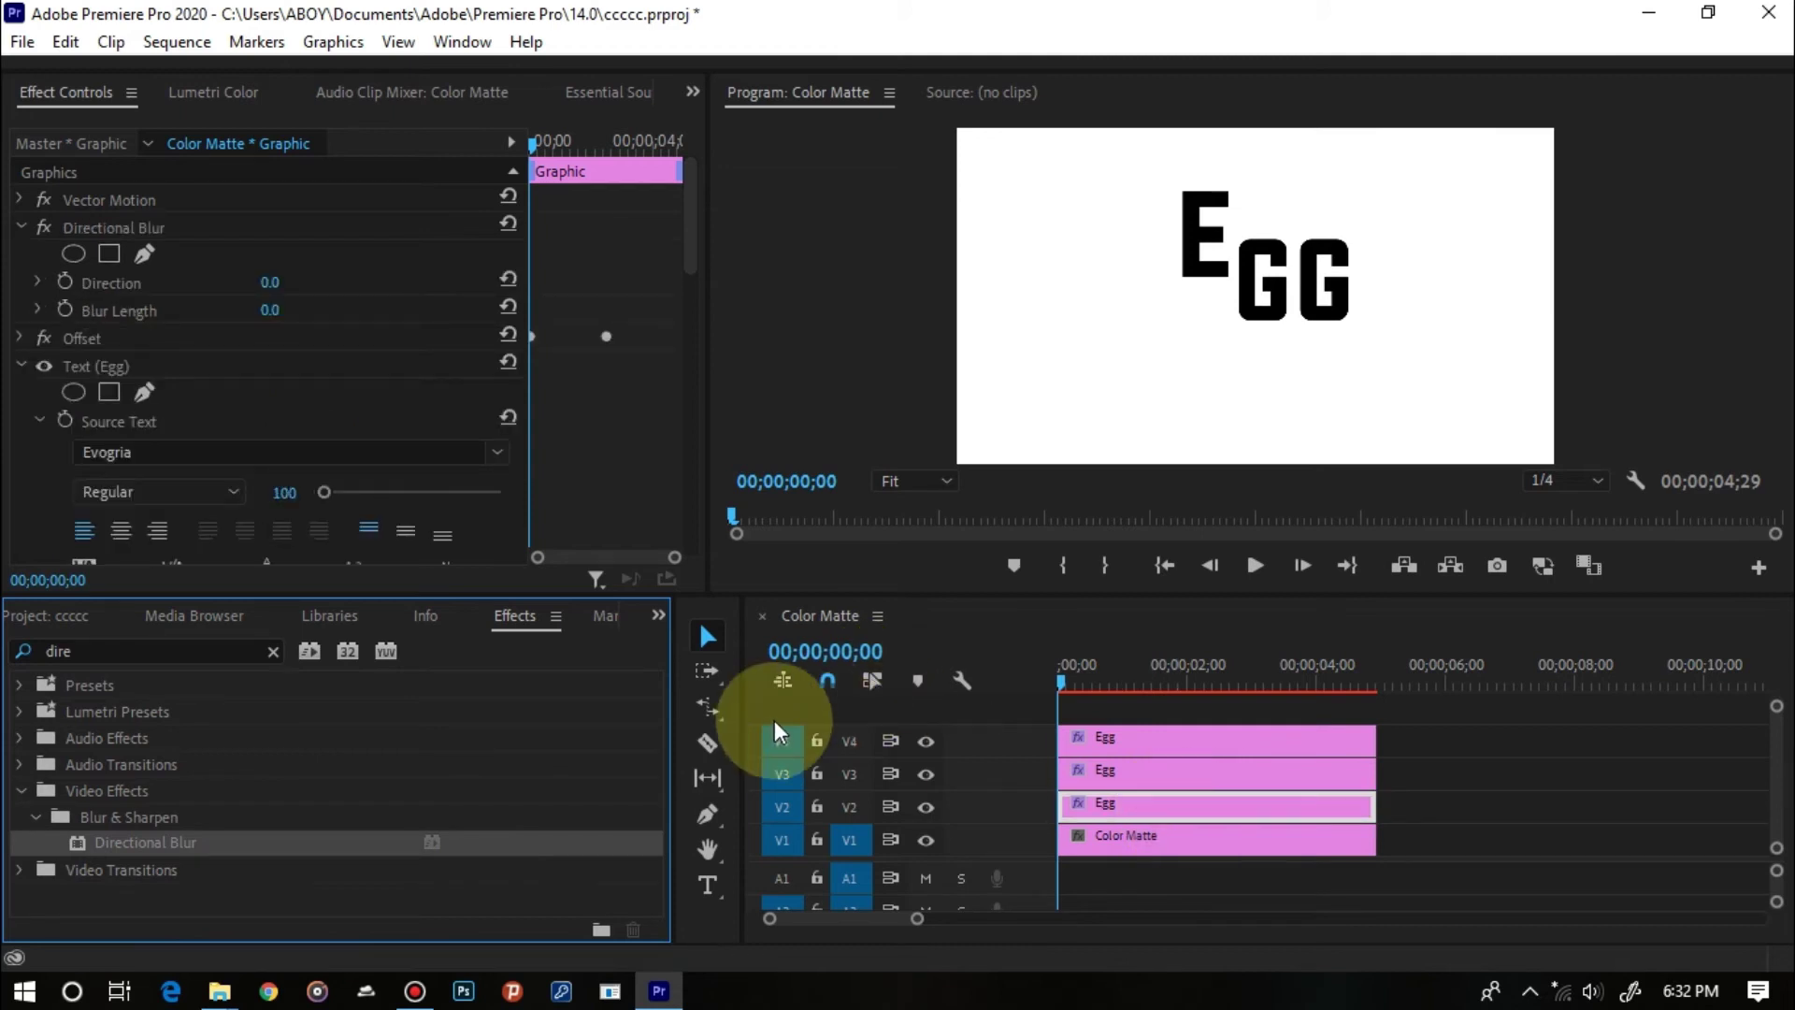
# Keyframe the V2 clip's Directional Blur length at 30 at 00;00;00;00 and at 0 at 00;00;02;15.
pyautogui.click(62, 310)
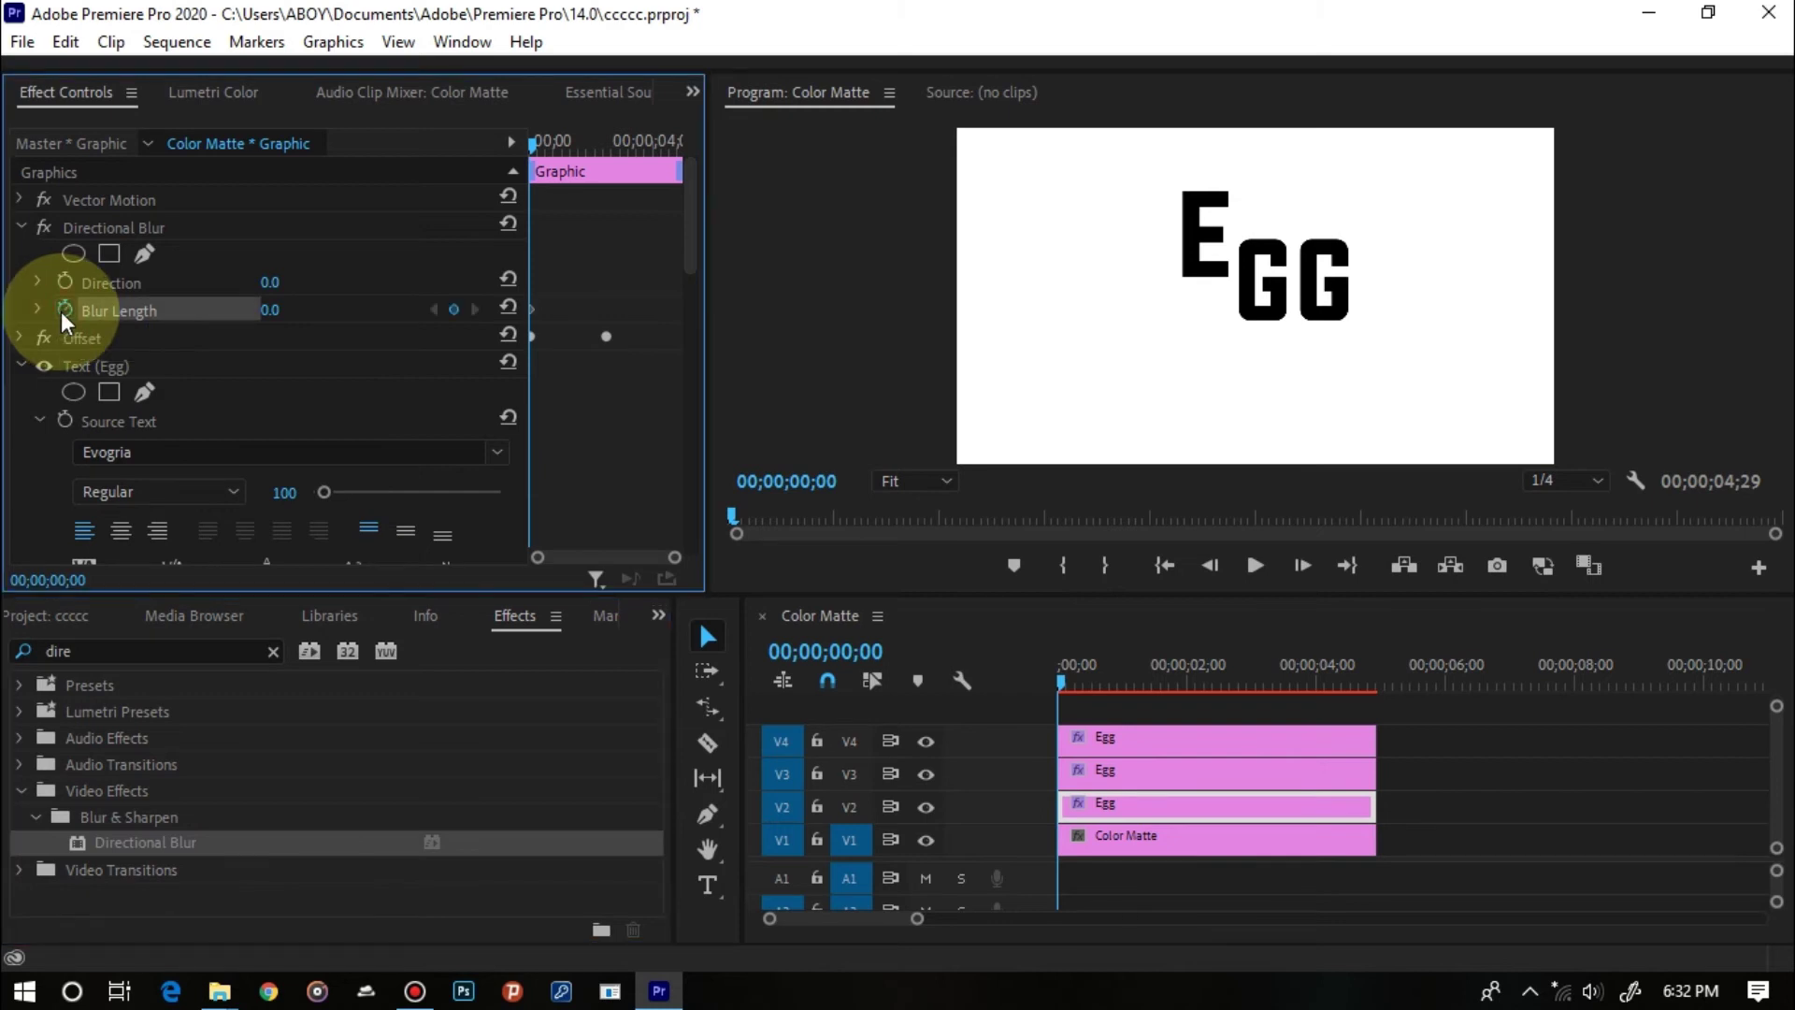
pyautogui.click(296, 303)
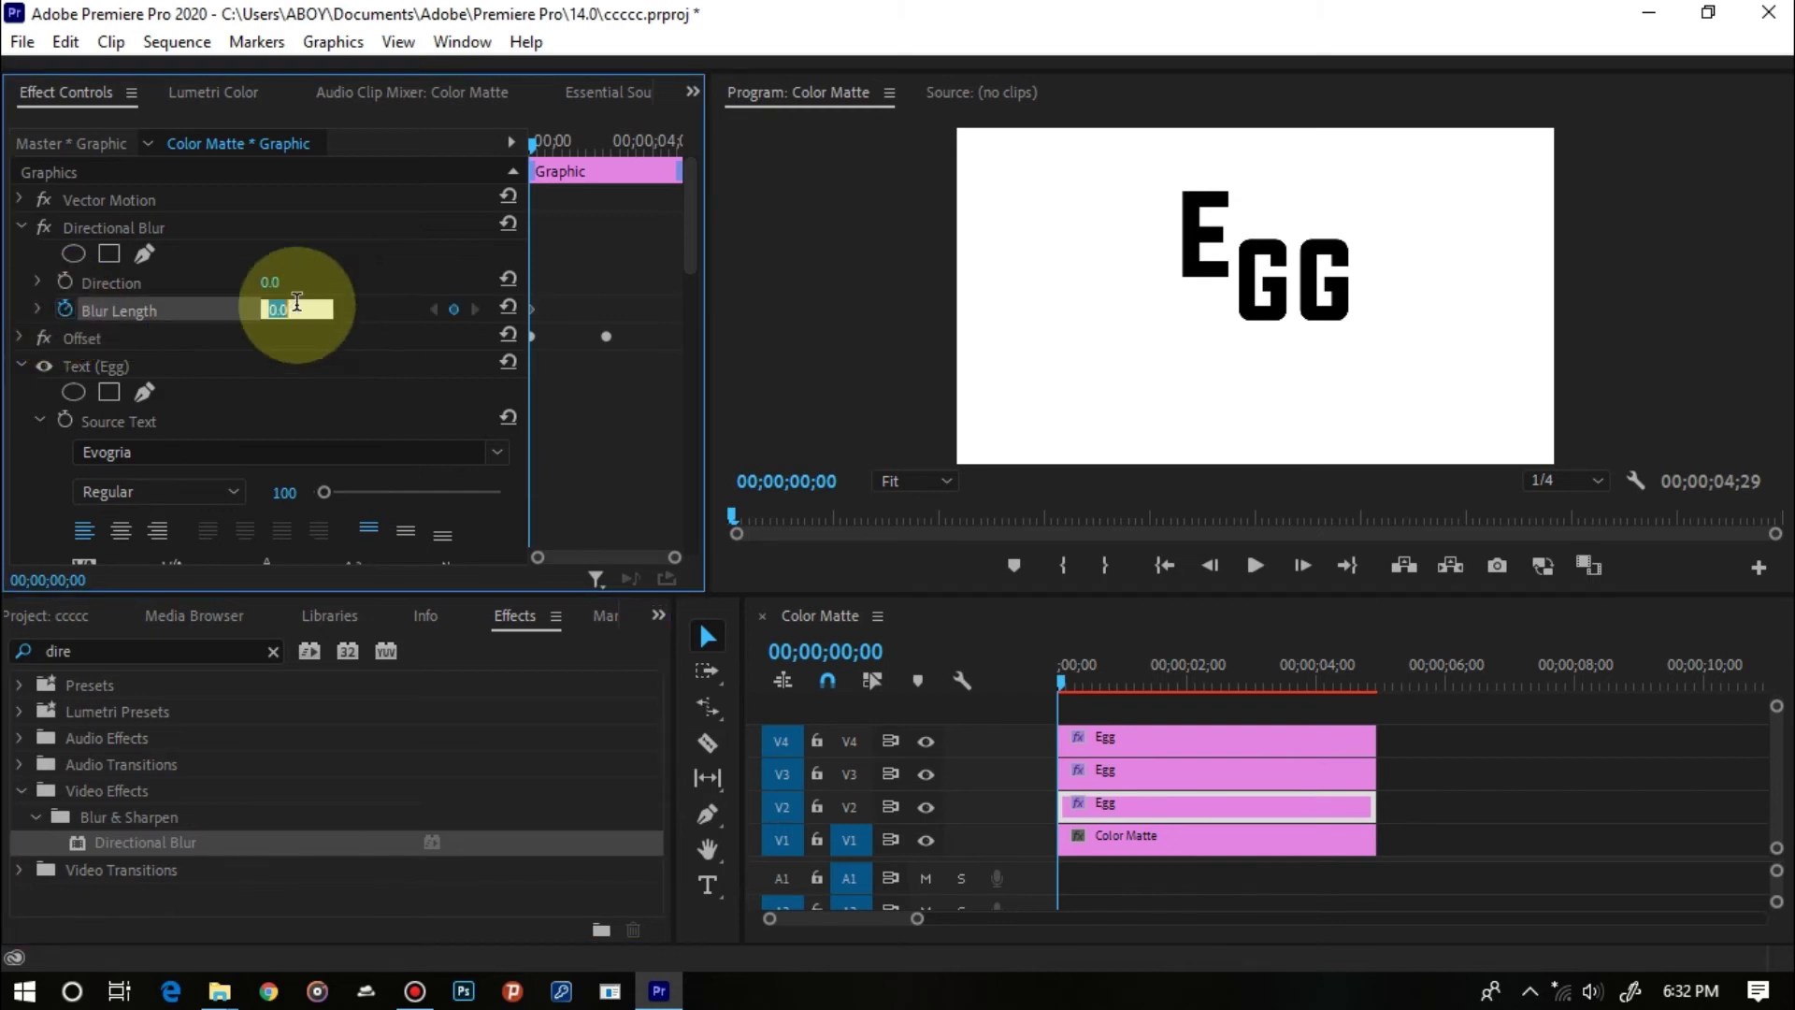
pyautogui.write('30')
pyautogui.press('Return')
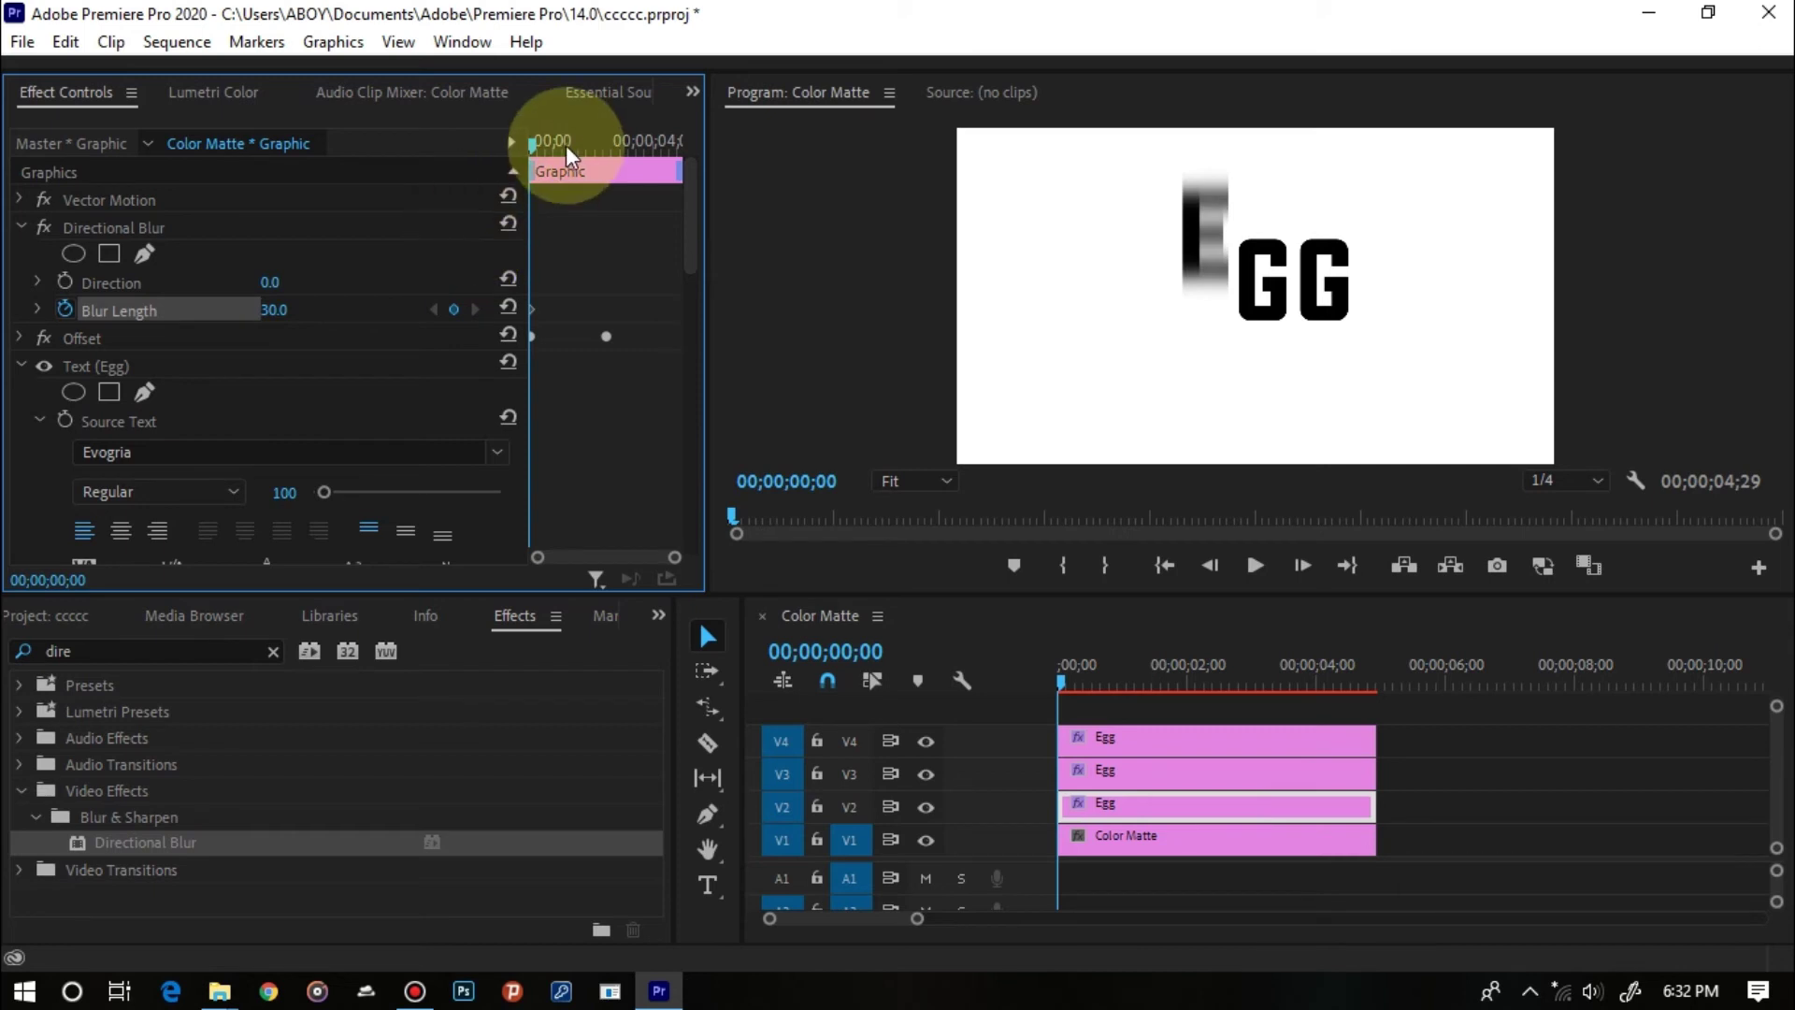
pyautogui.moveTo(538, 142); pyautogui.dragTo(606, 150)
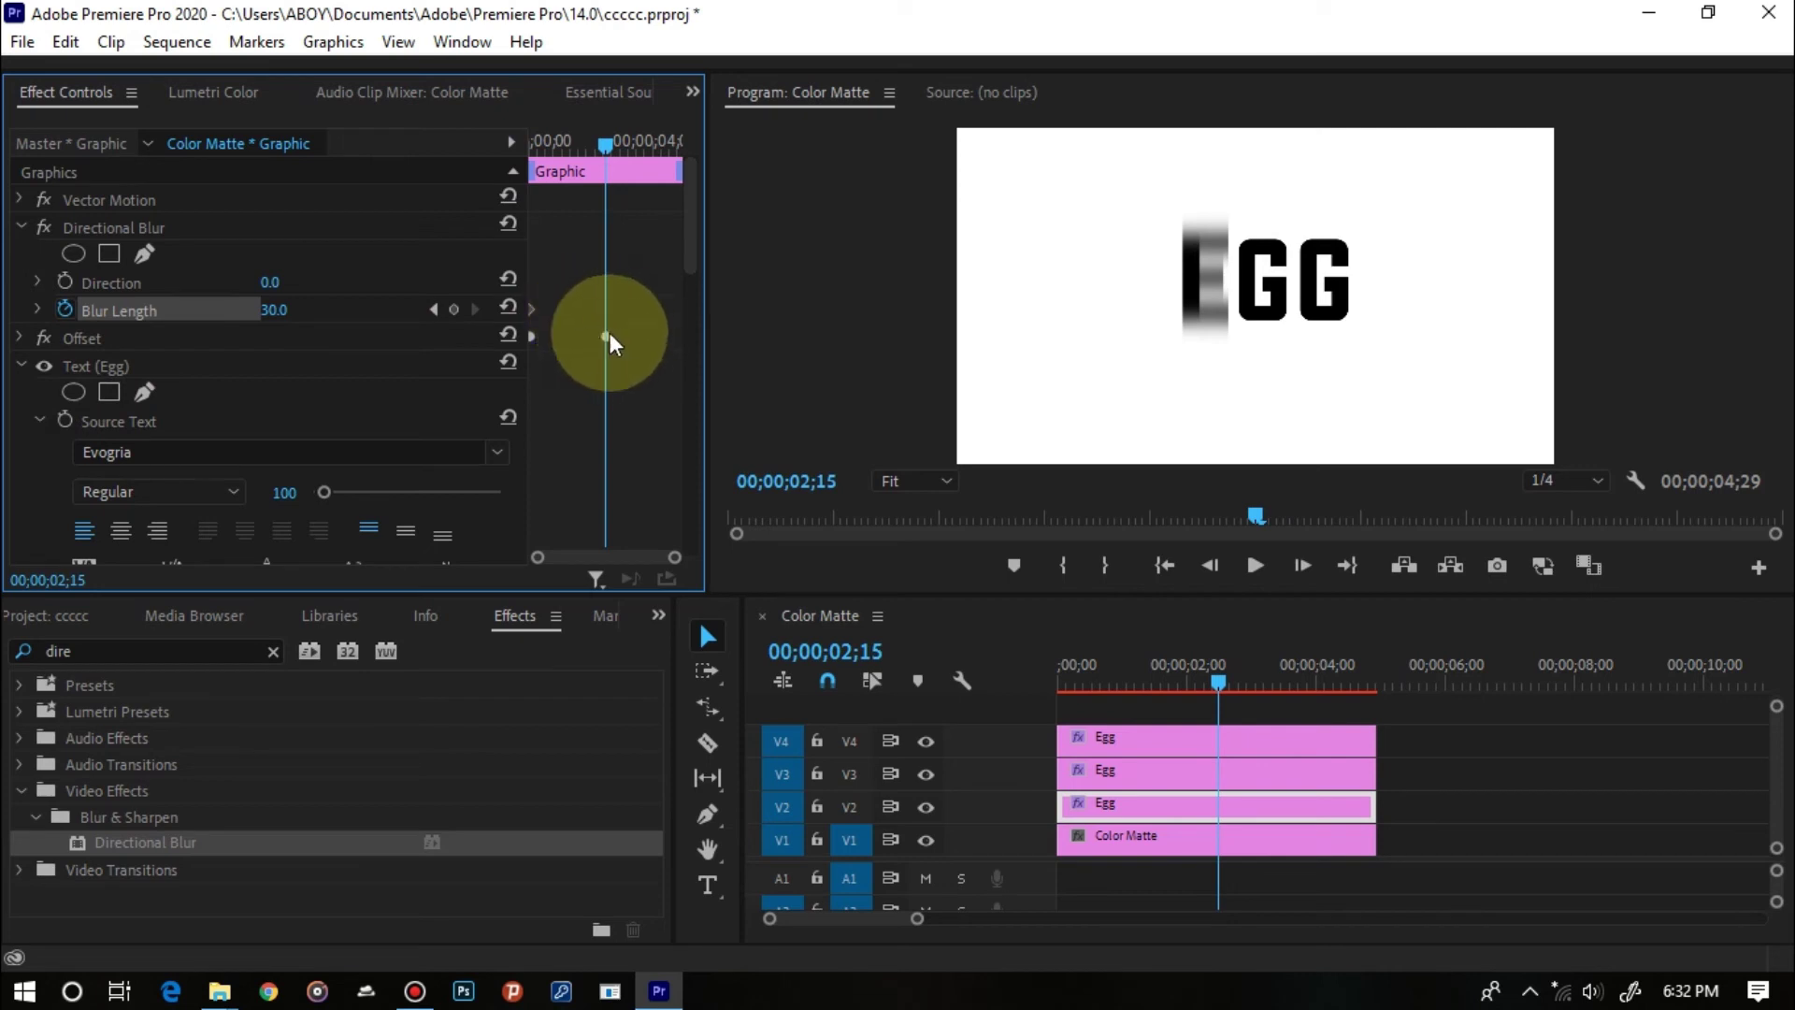
pyautogui.click(292, 307)
pyautogui.write('0')
pyautogui.press('Return')
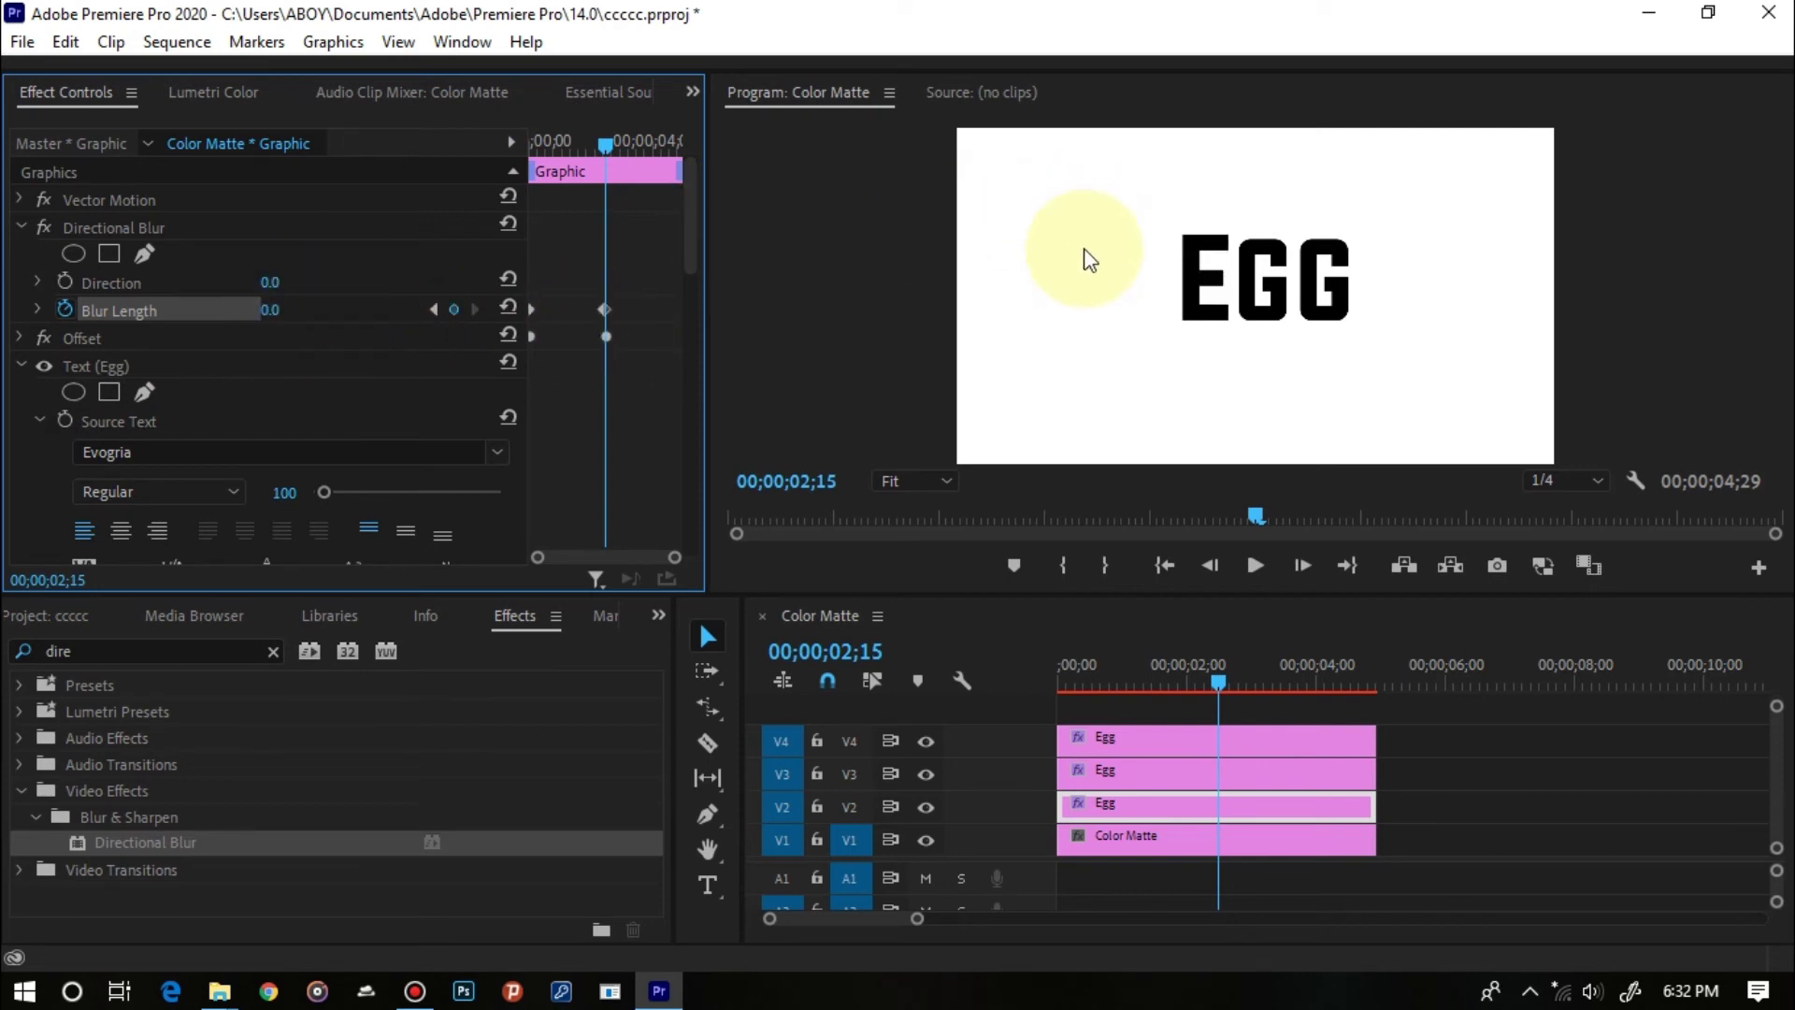
# Ease the Blur Length animation into its 00;00;02;15 keyframe by stretching that keyframe's incoming curve handle toward the start.
pyautogui.click(38, 311)
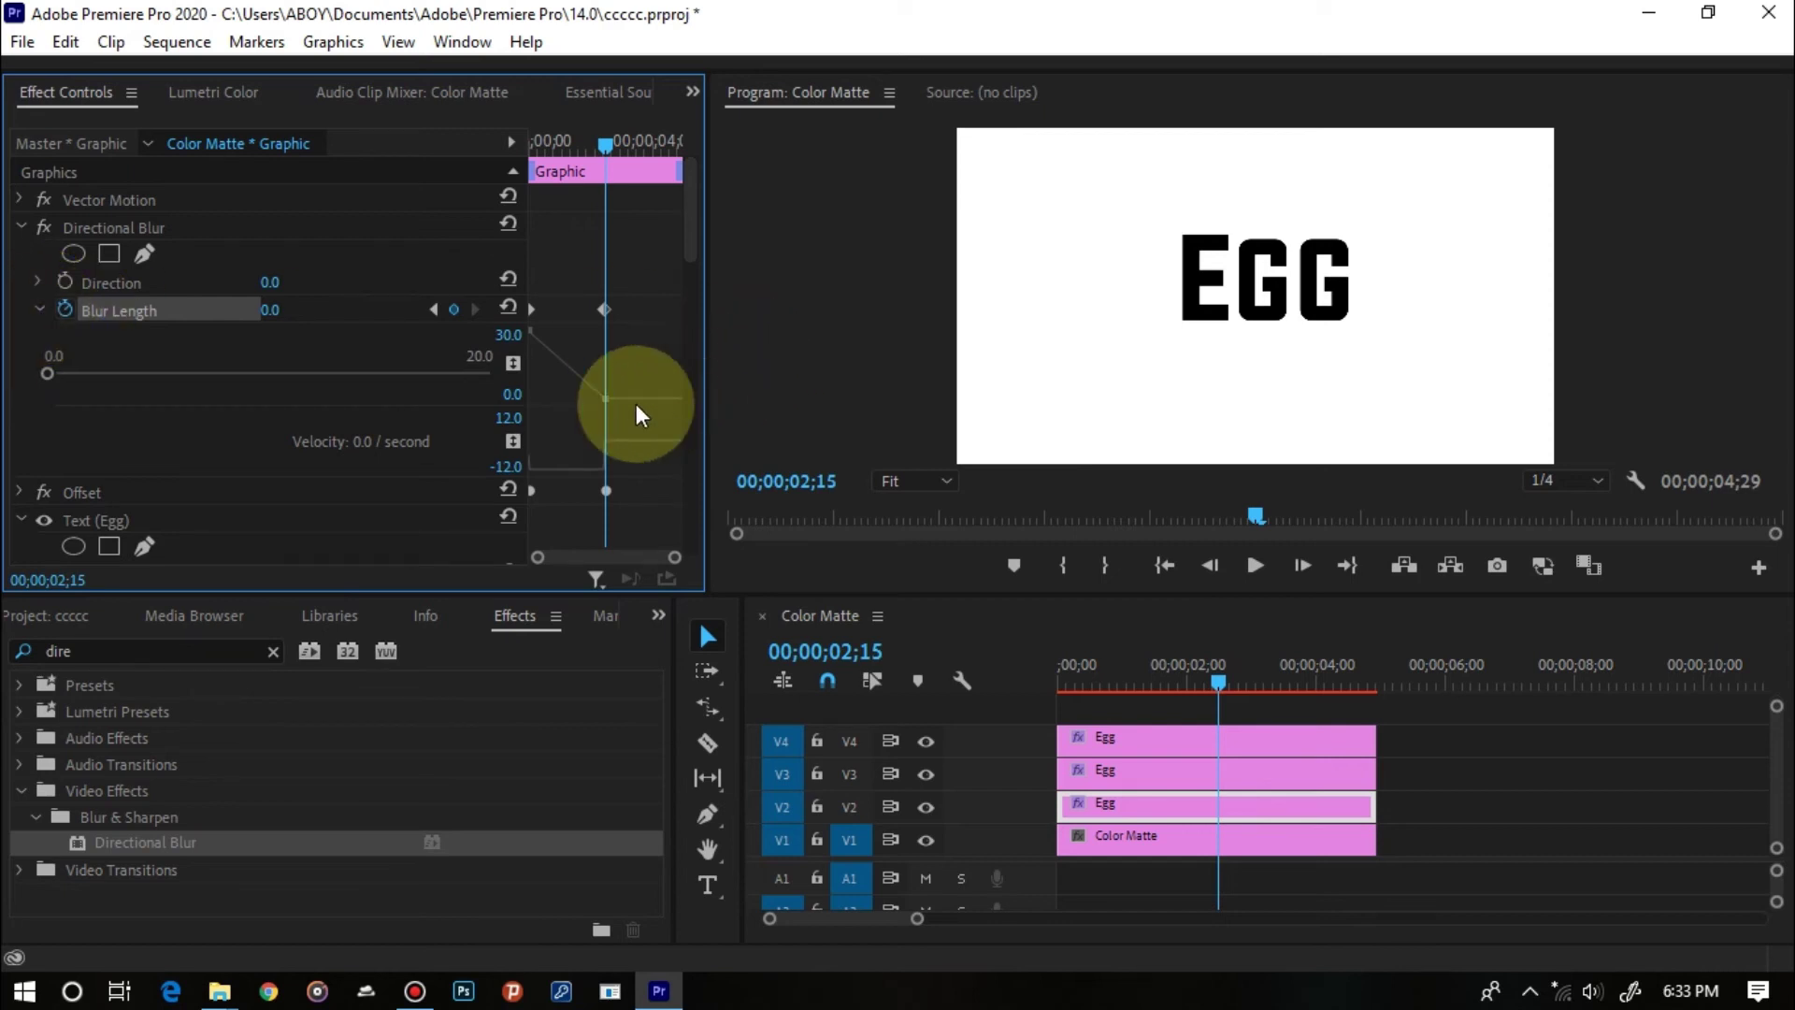
pyautogui.click(604, 309)
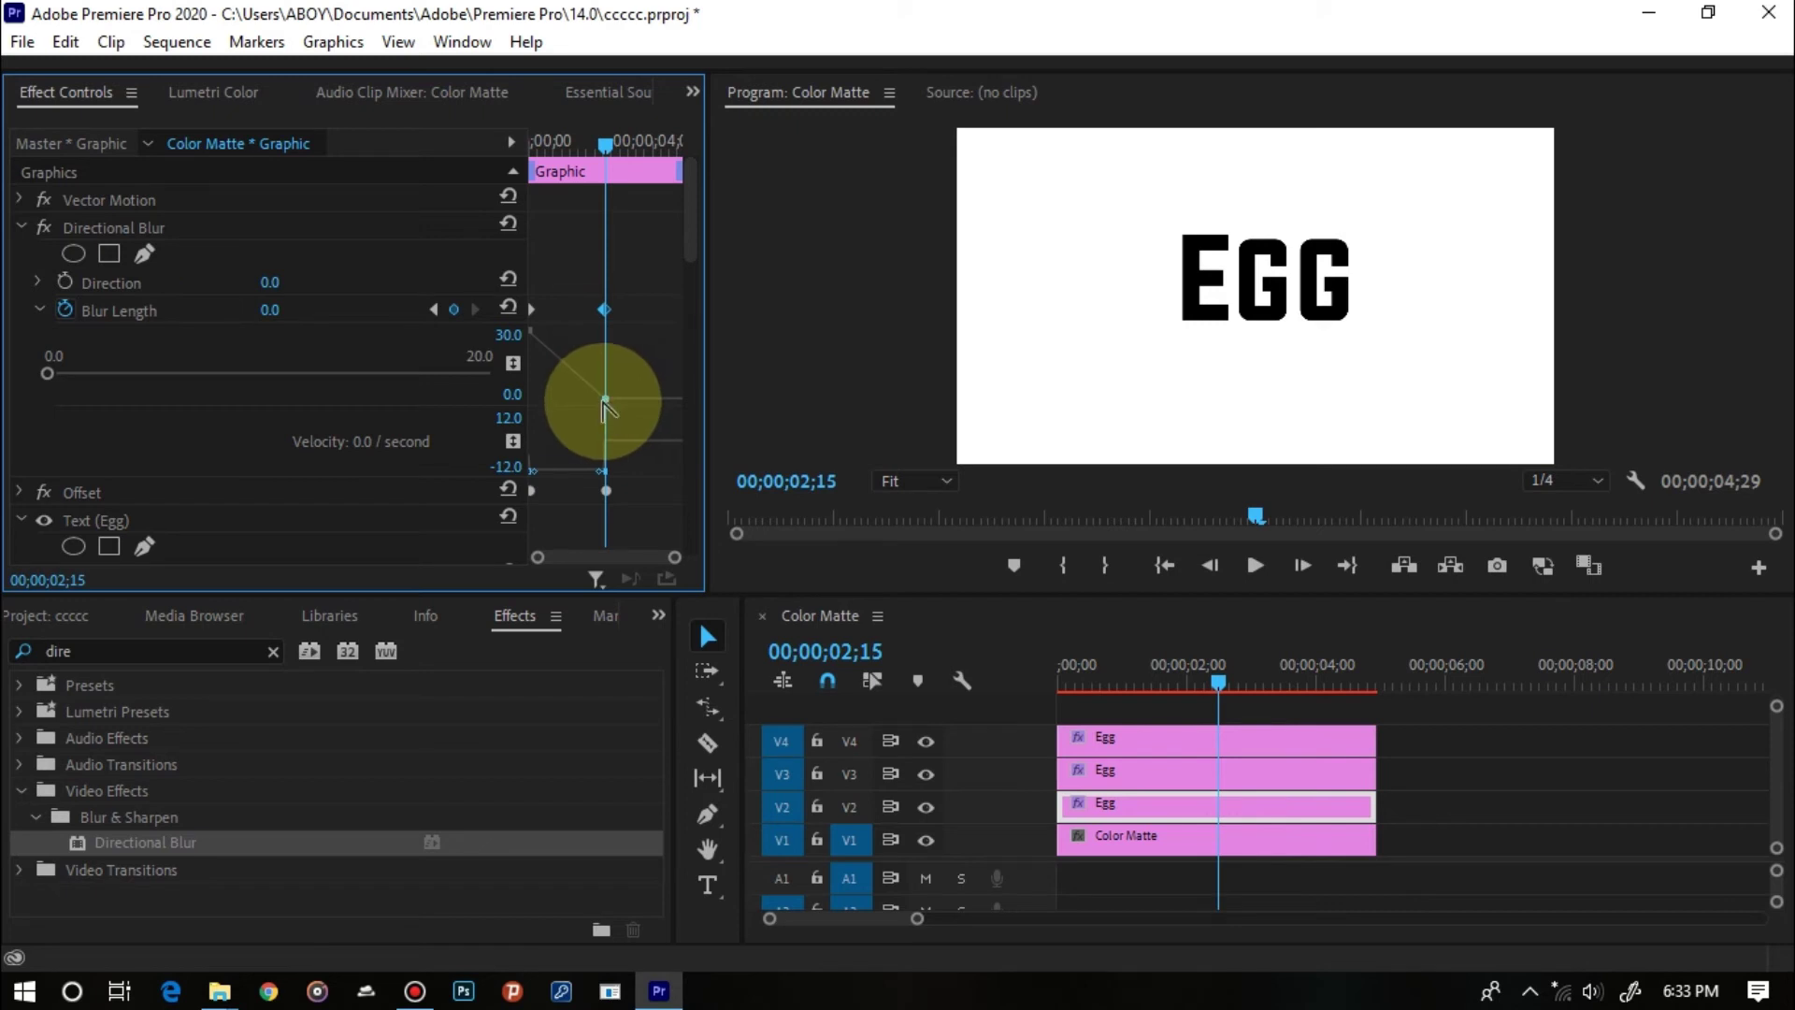
pyautogui.moveTo(607, 403); pyautogui.dragTo(547, 396)
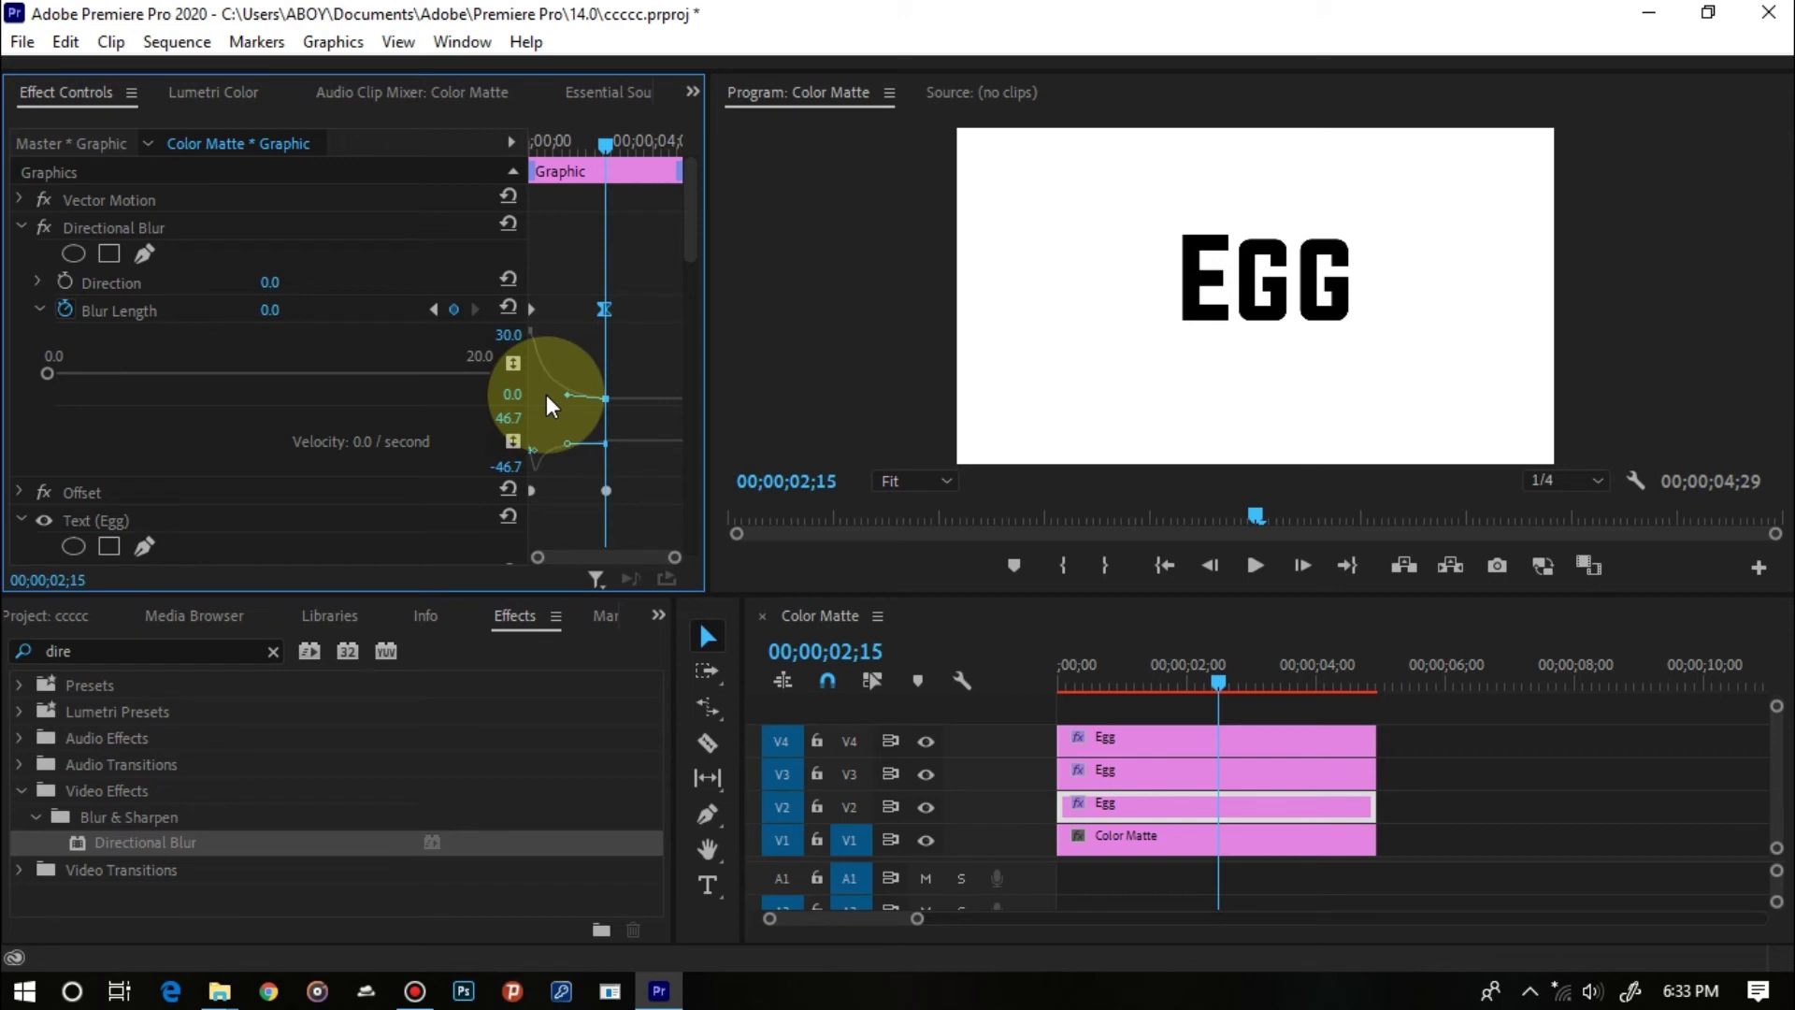
pyautogui.click(40, 310)
# Ease the Offset effect's Shift Center To animation into its 00;00;02;15 keyframe with a long incoming velocity handle.
pyautogui.click(17, 337)
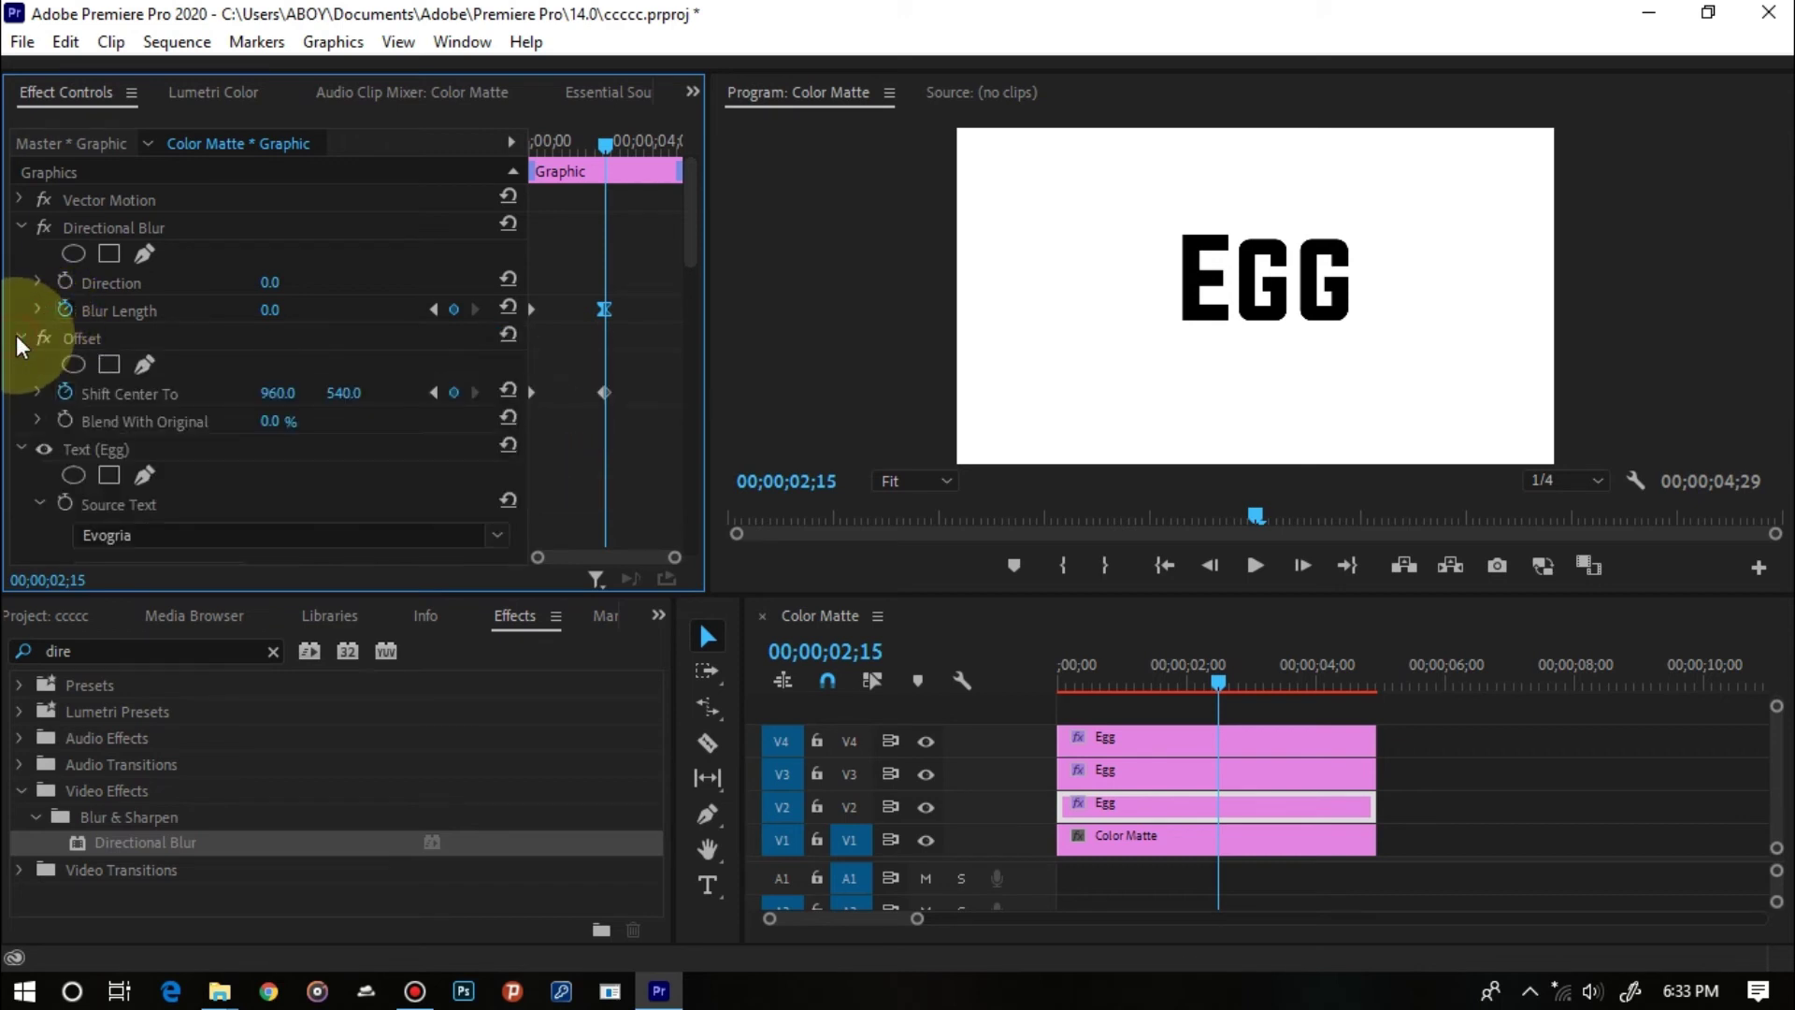
pyautogui.click(36, 393)
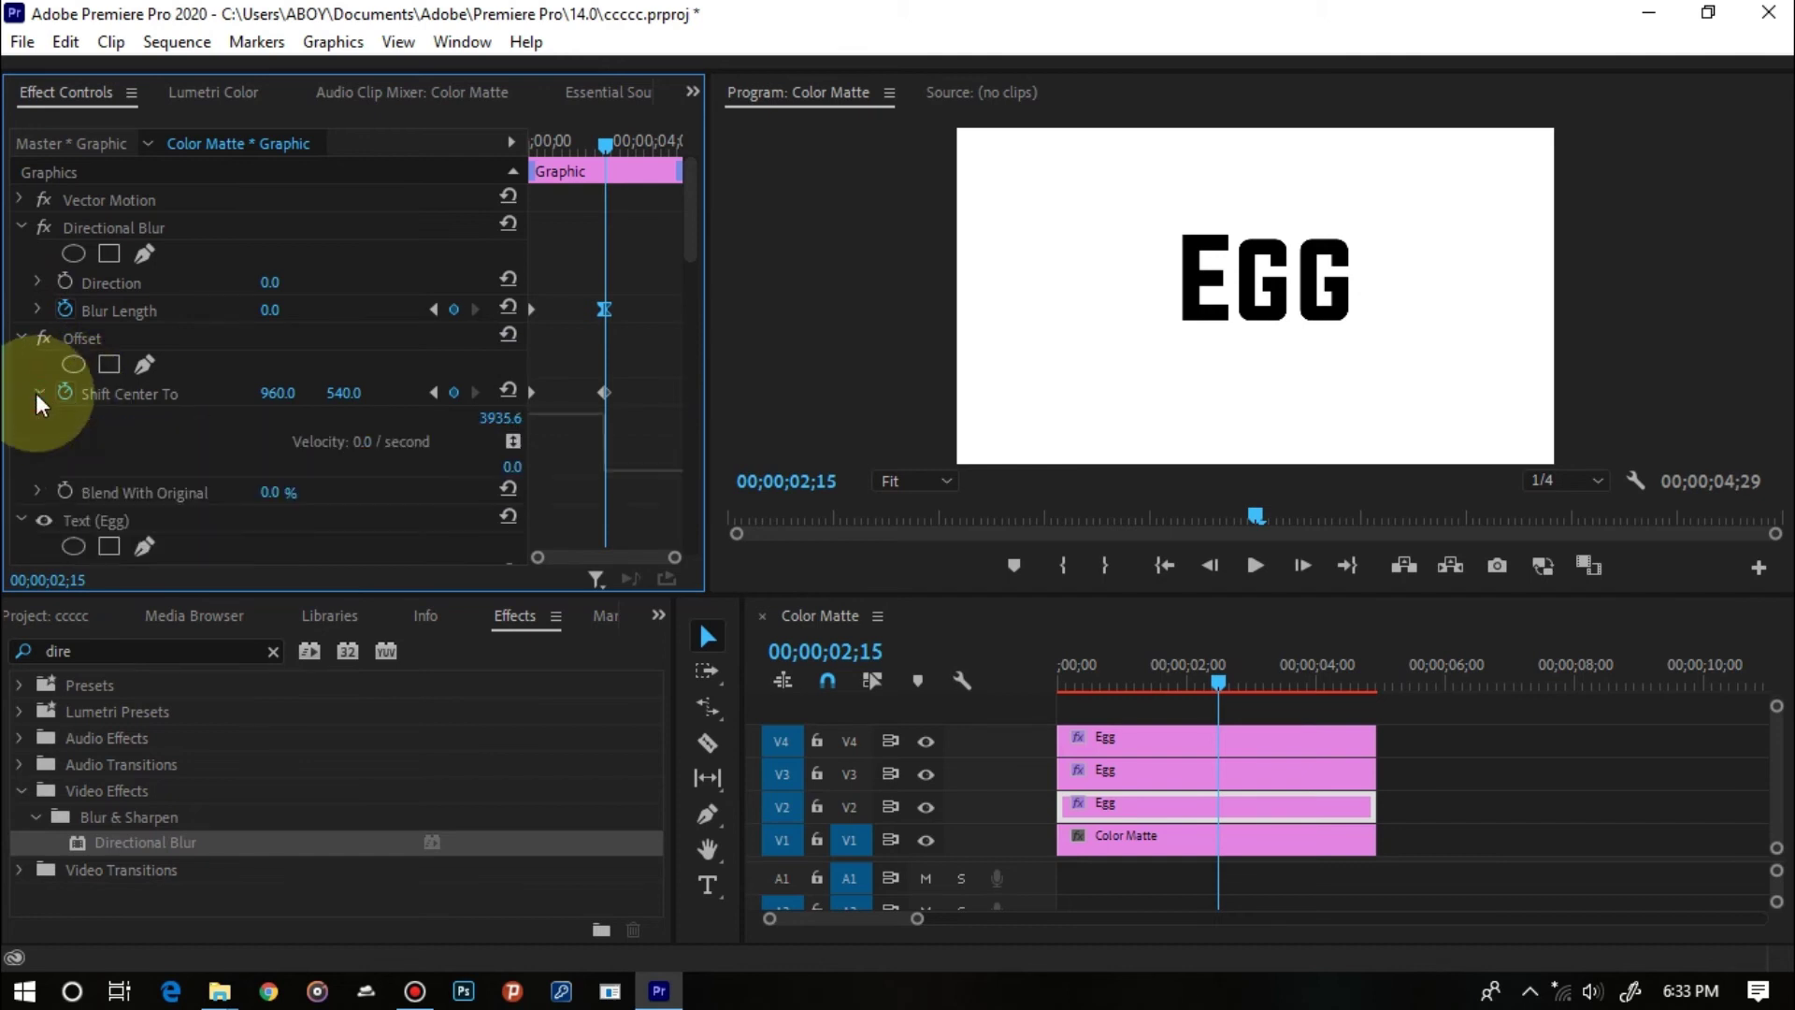
pyautogui.click(600, 394)
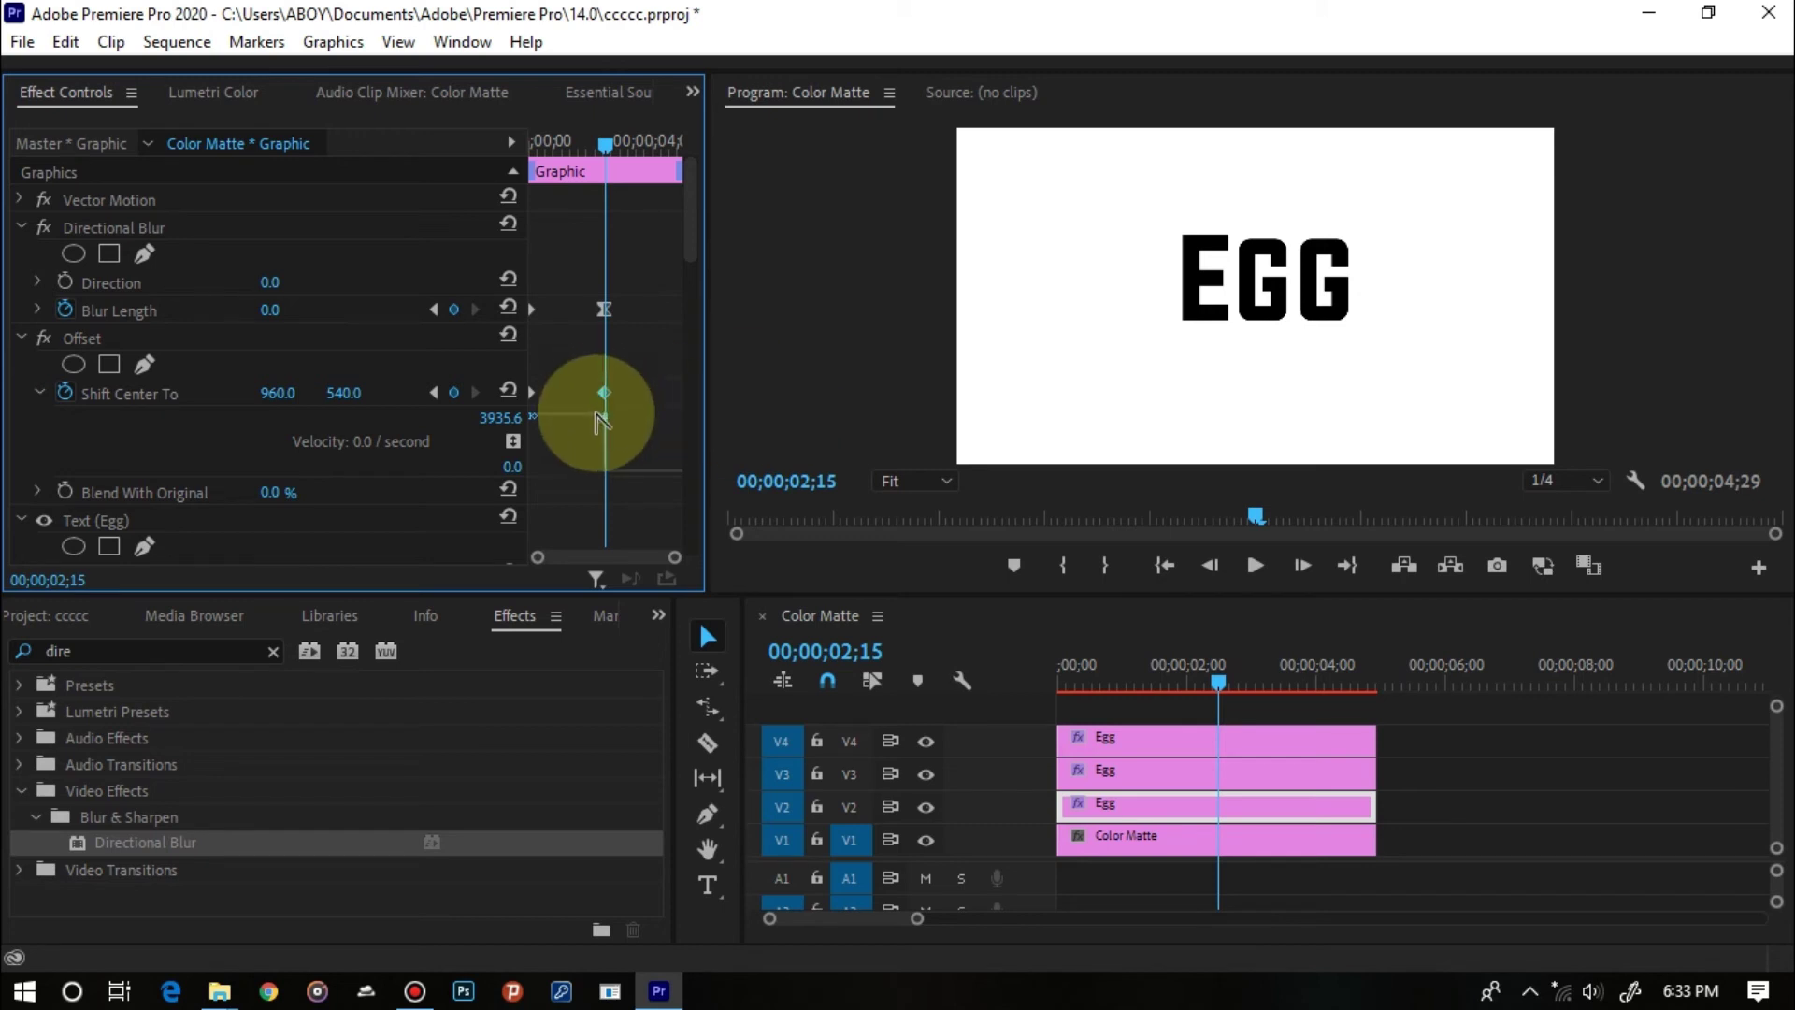
pyautogui.click(601, 421)
pyautogui.moveTo(601, 421); pyautogui.dragTo(542, 417)
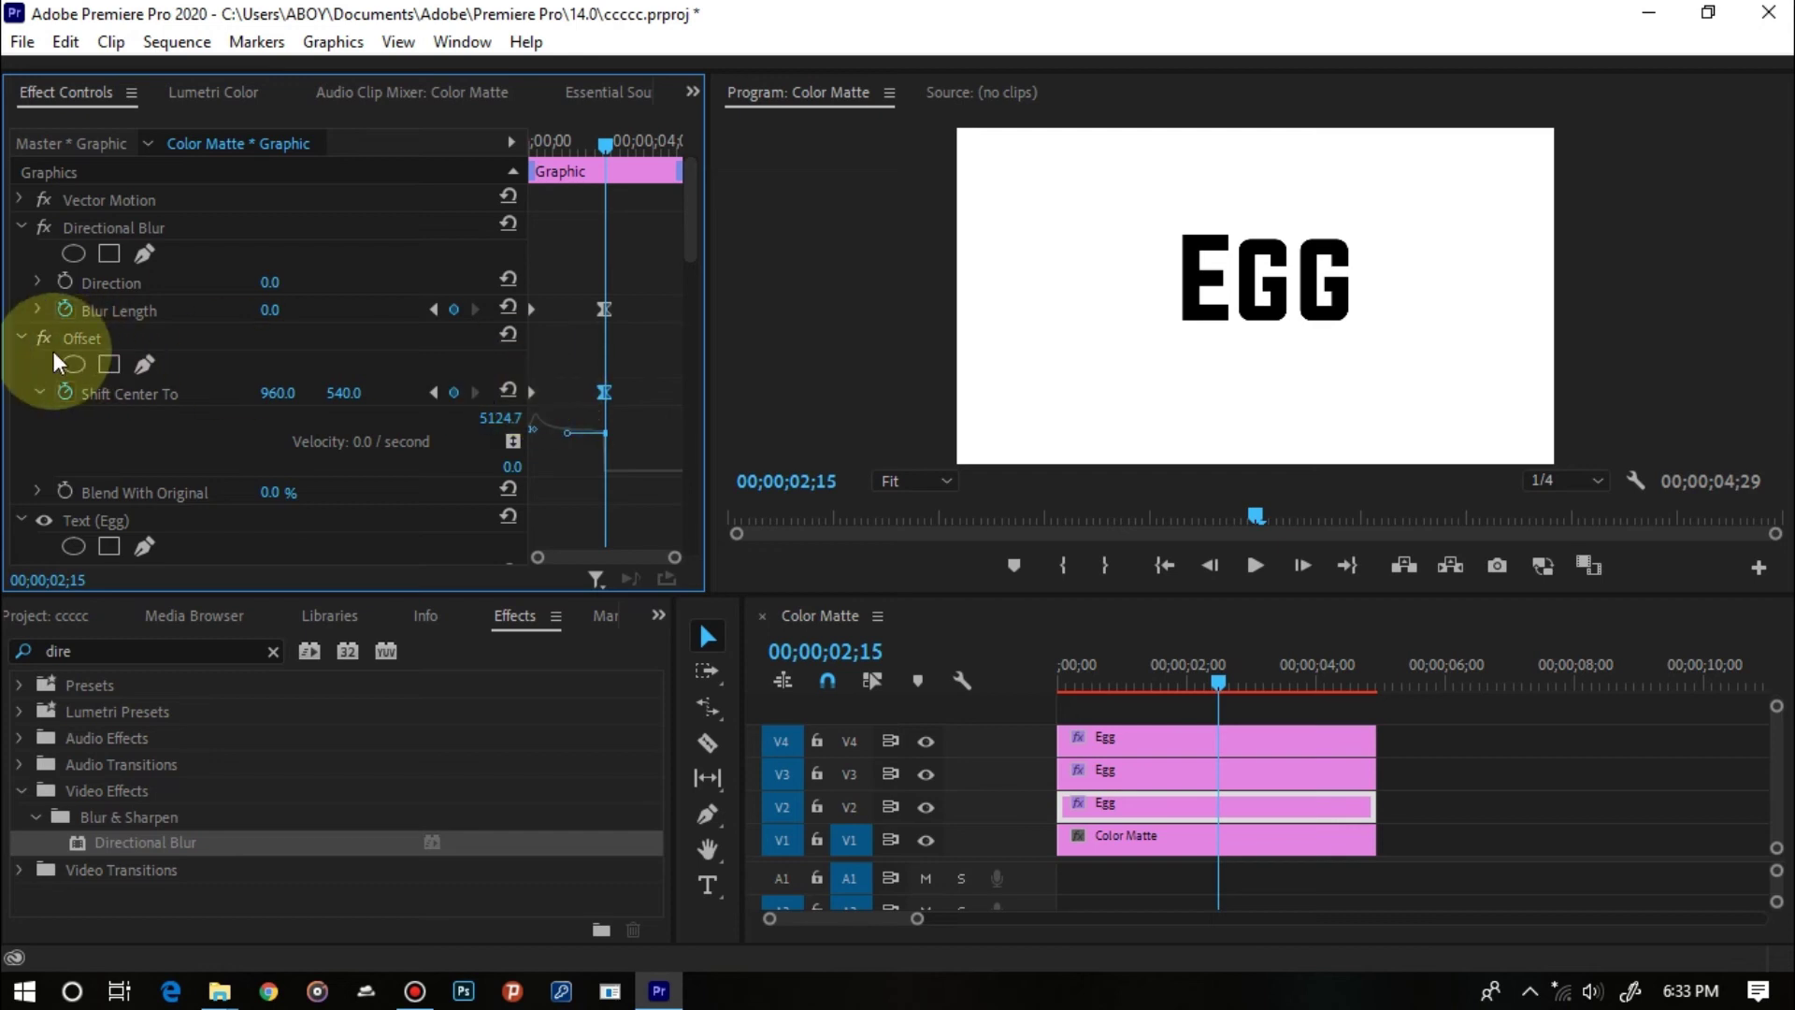
pyautogui.click(37, 391)
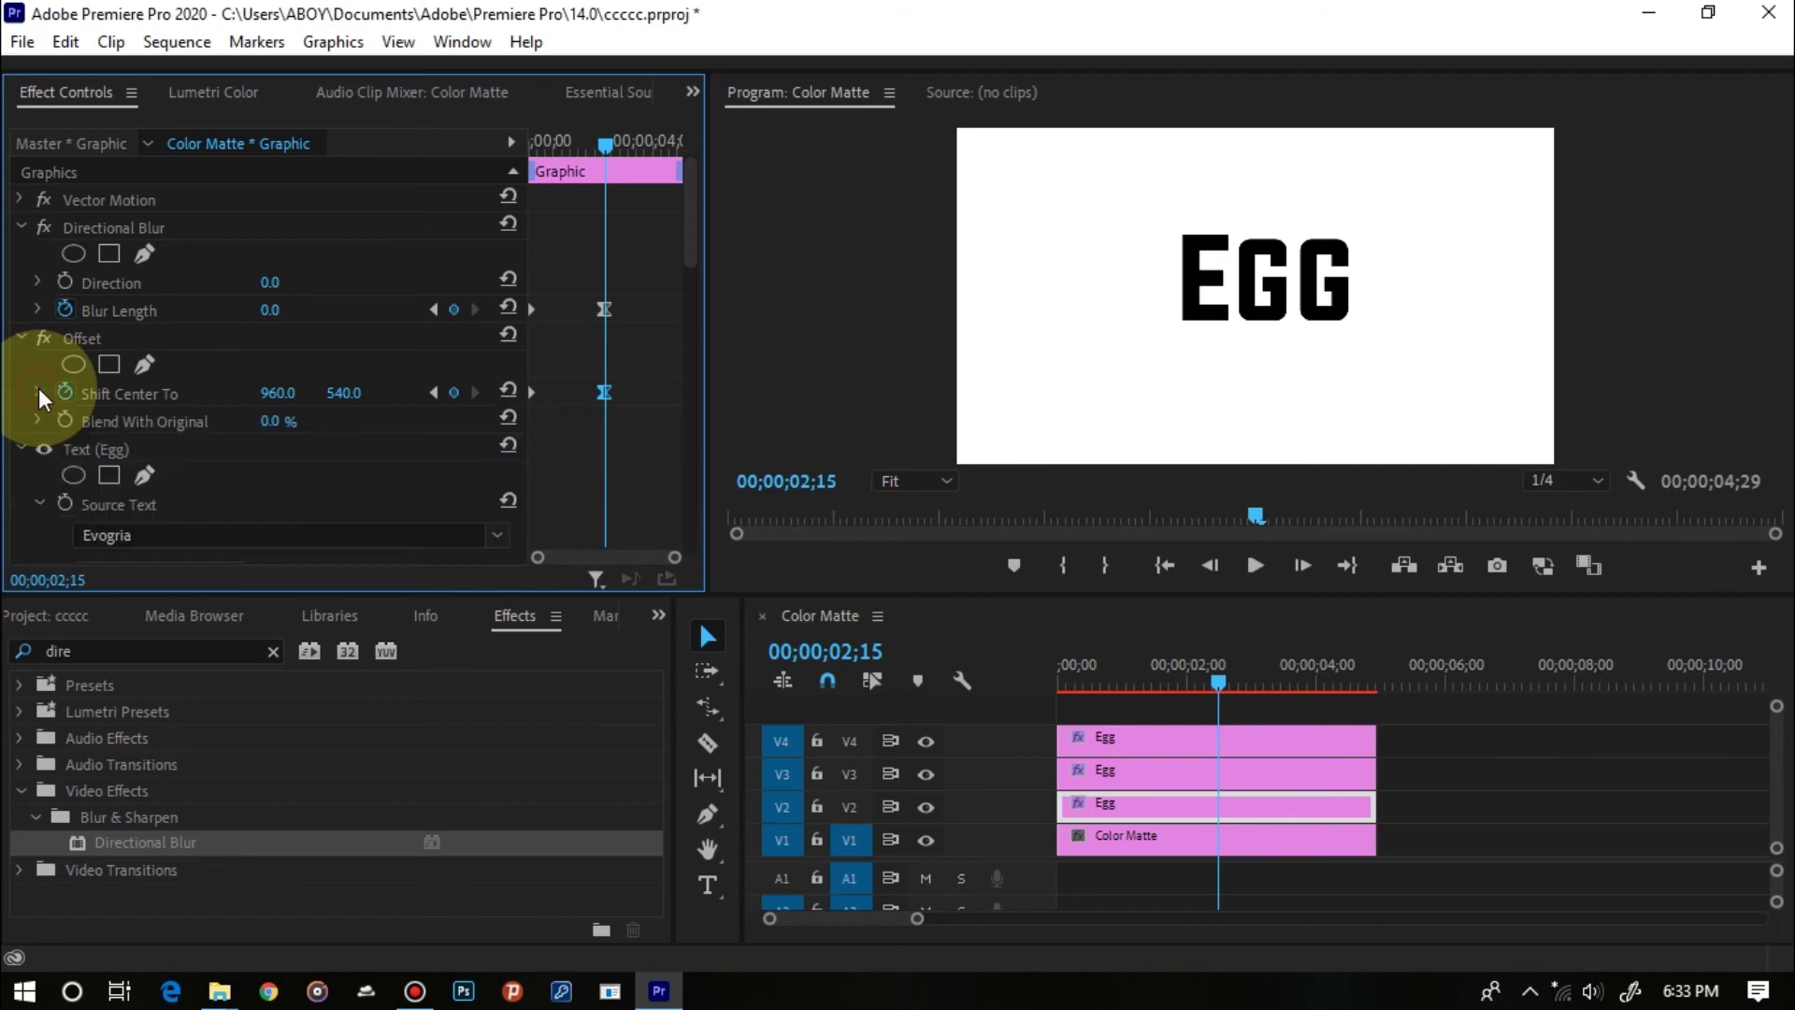
pyautogui.click(17, 336)
pyautogui.click(20, 228)
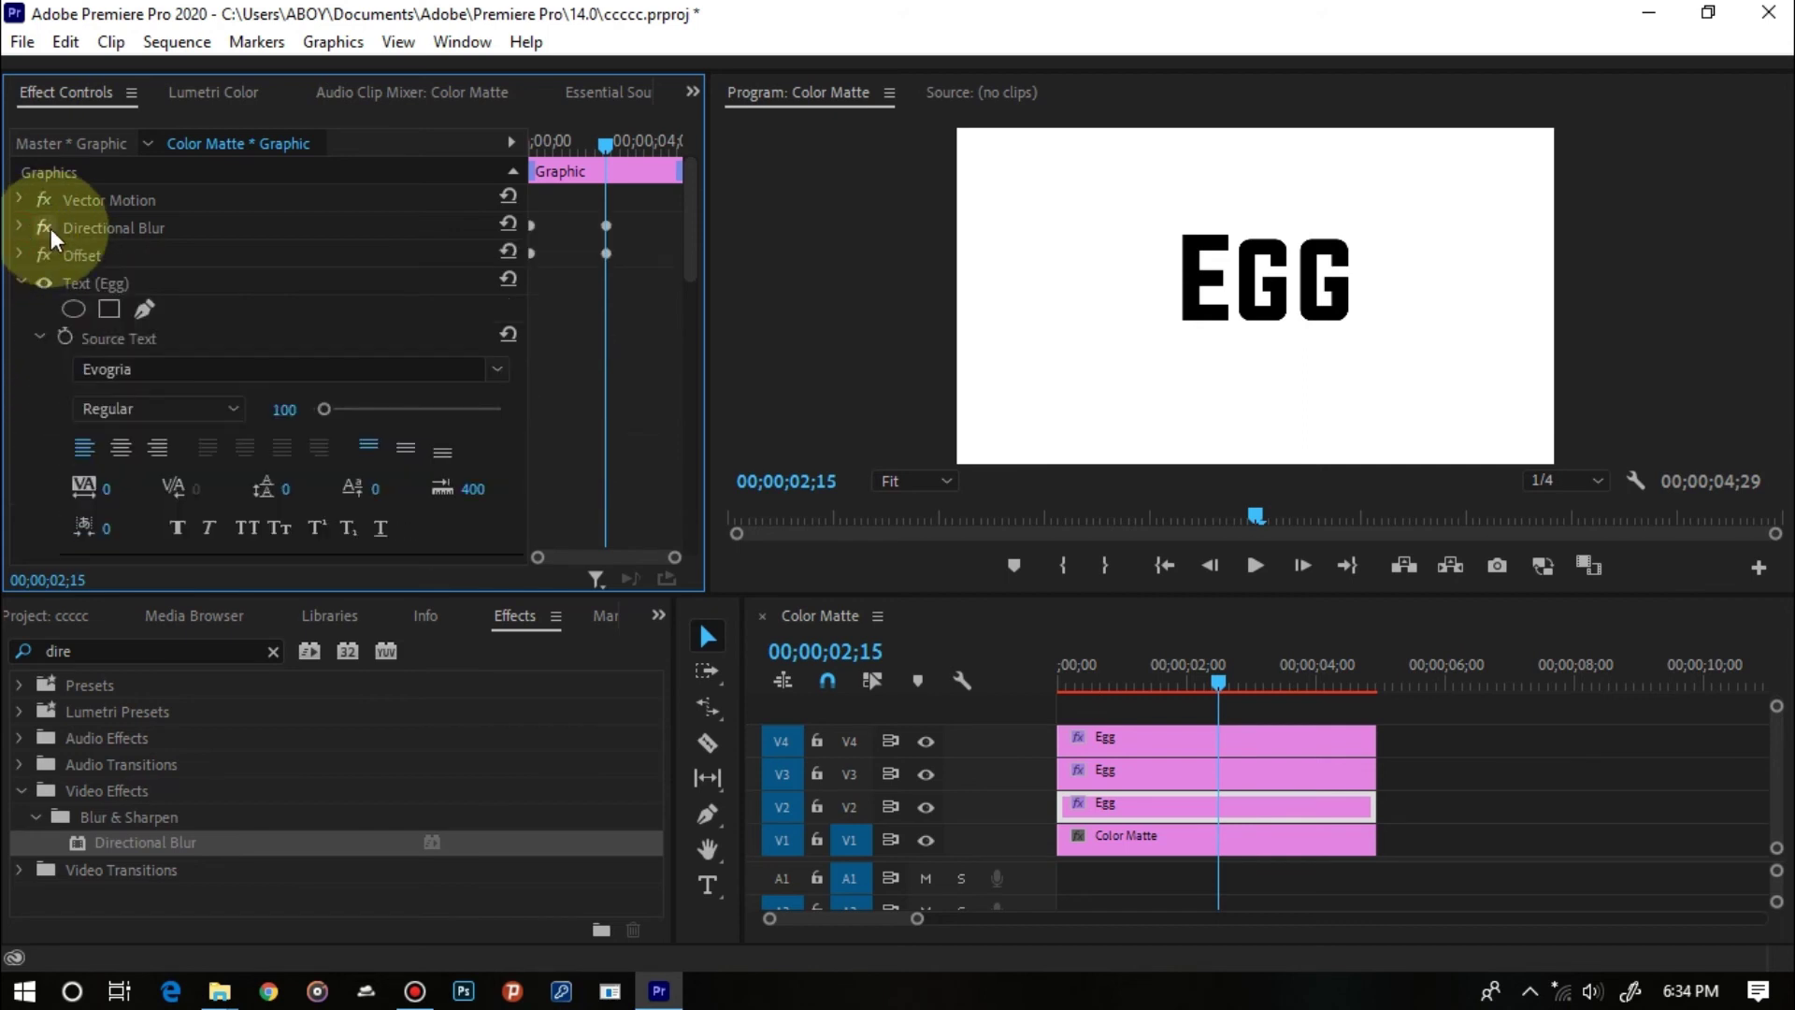
# Copy the Directional Blur and Offset effects from the V2 clip to the Egg clips on V3 and V4.
pyautogui.click(110, 225)
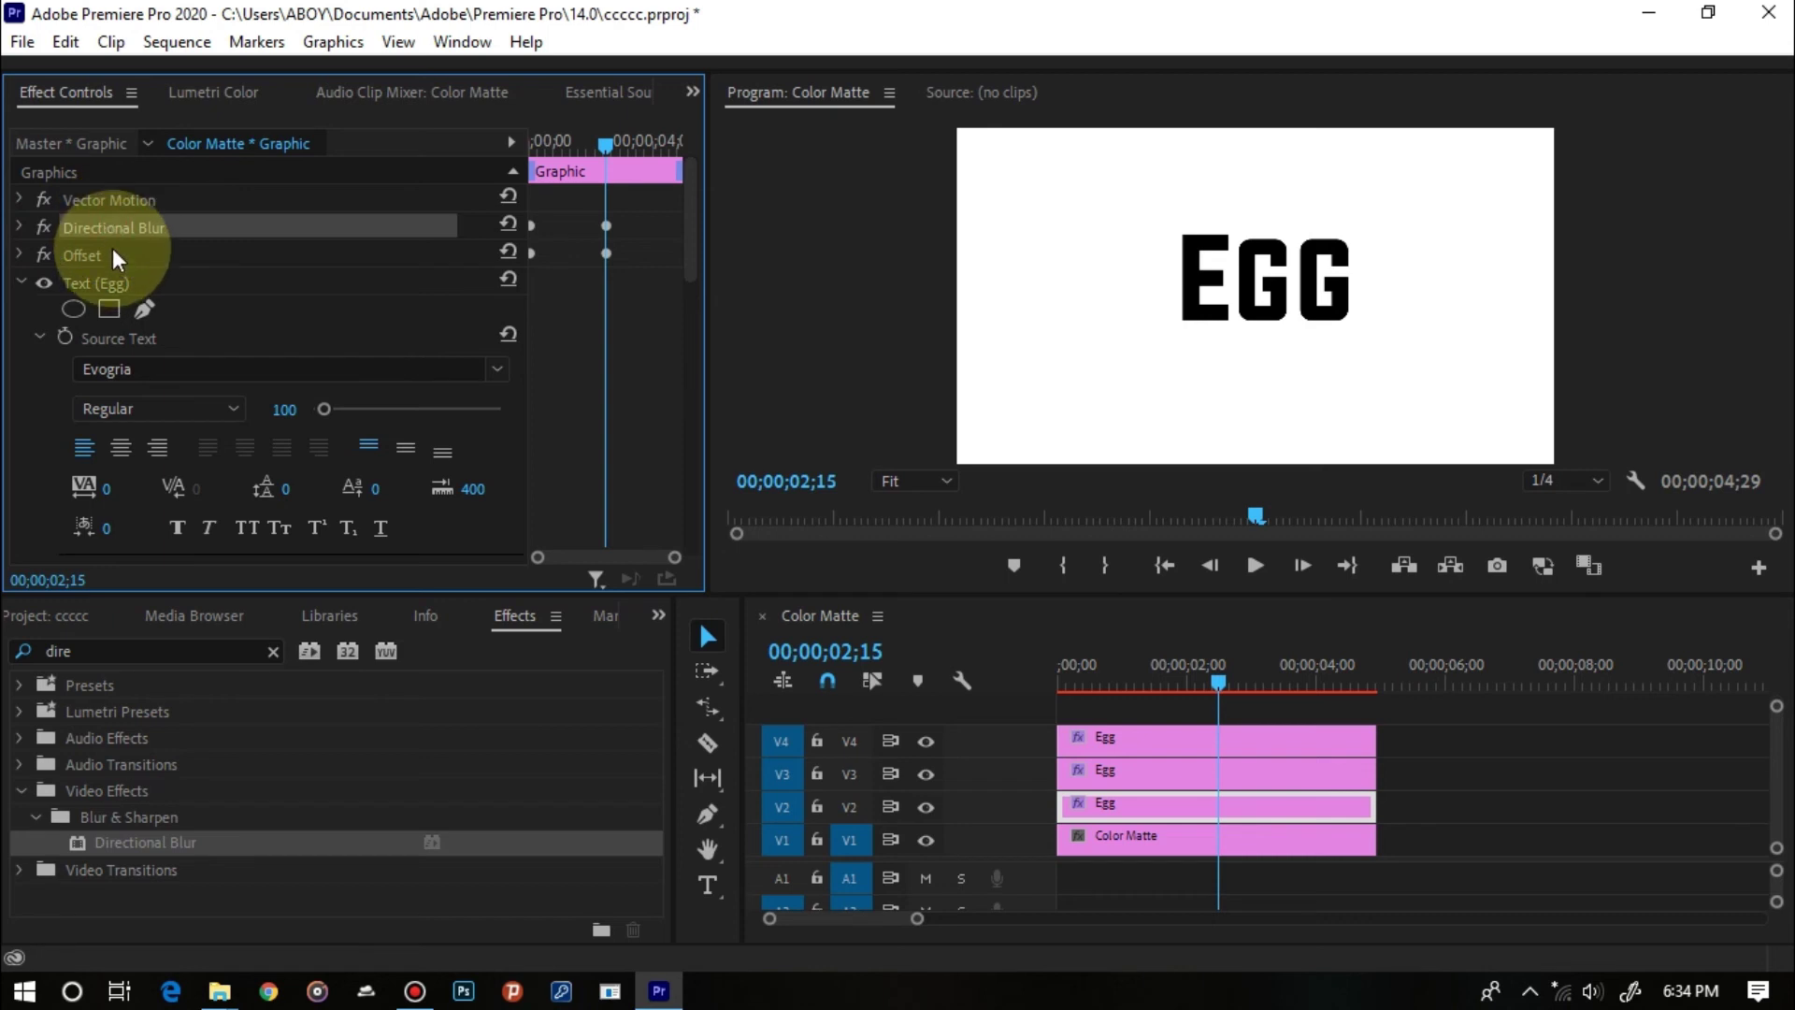
pyautogui.keyDown('ctrl'); pyautogui.click(120, 255); pyautogui.keyUp('ctrl')
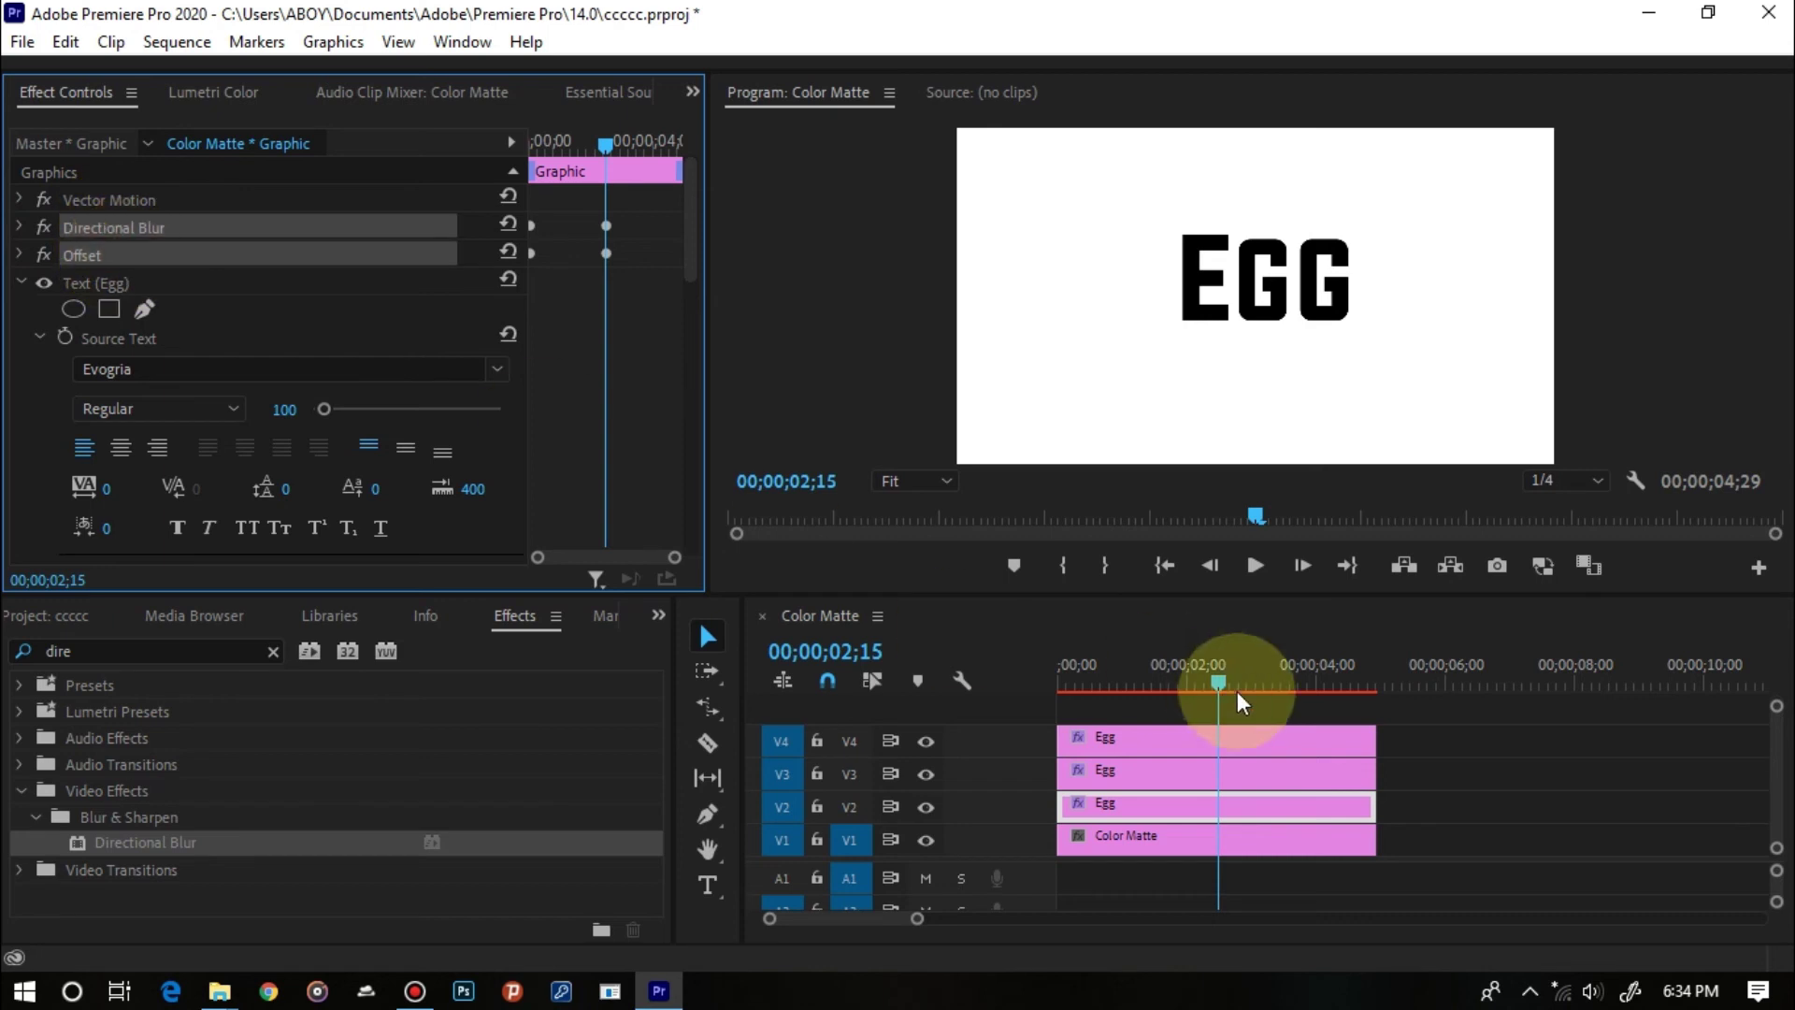
pyautogui.moveTo(1429, 719); pyautogui.dragTo(1348, 760)
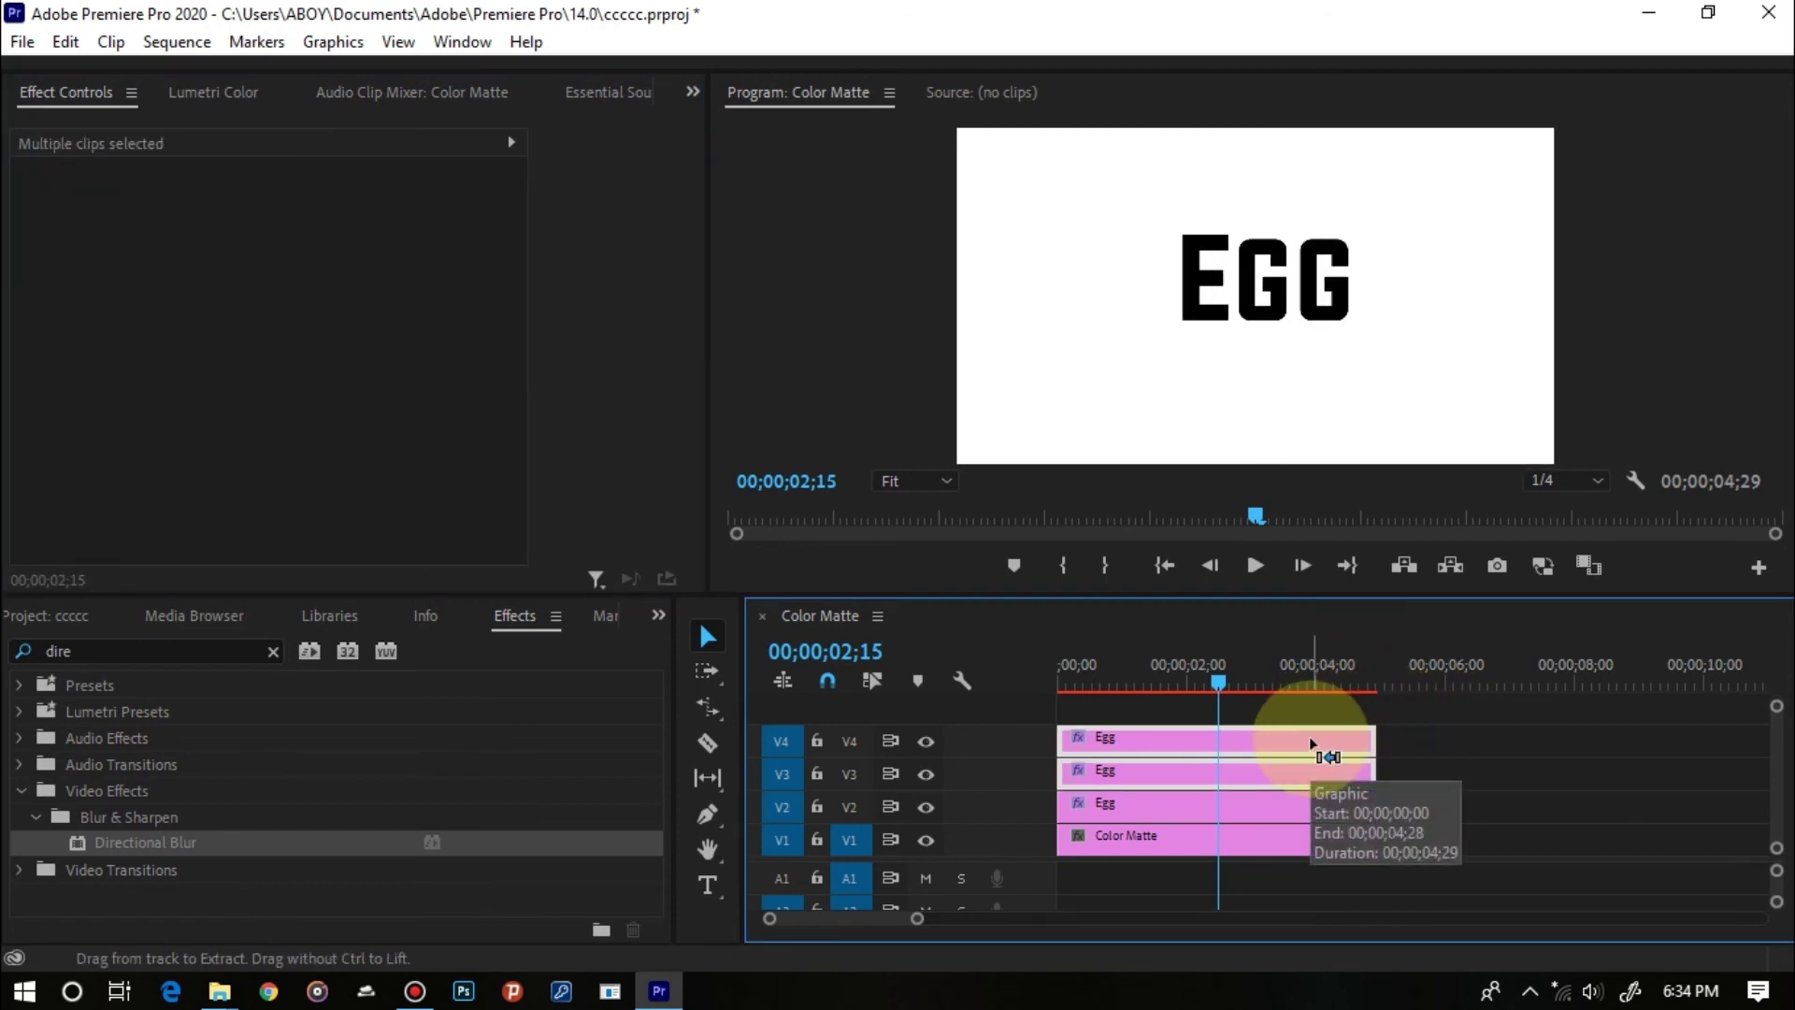
pyautogui.click(1412, 748)
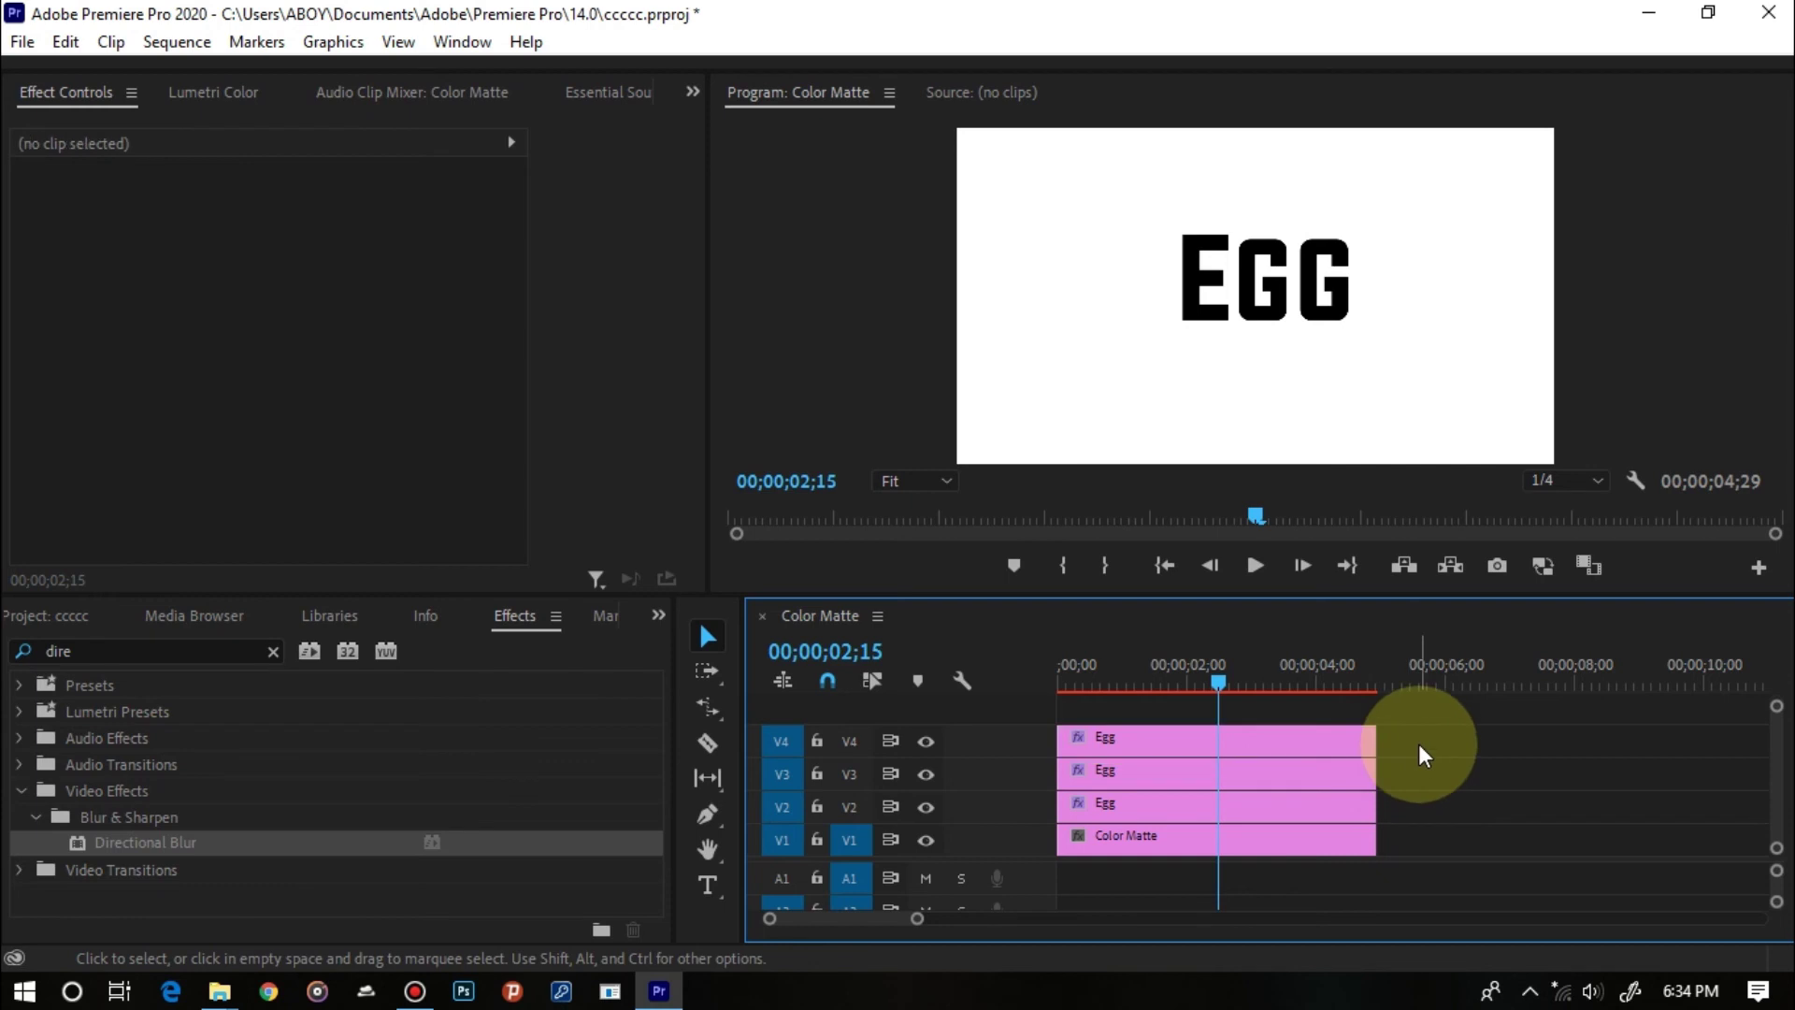
pyautogui.click(1264, 748)
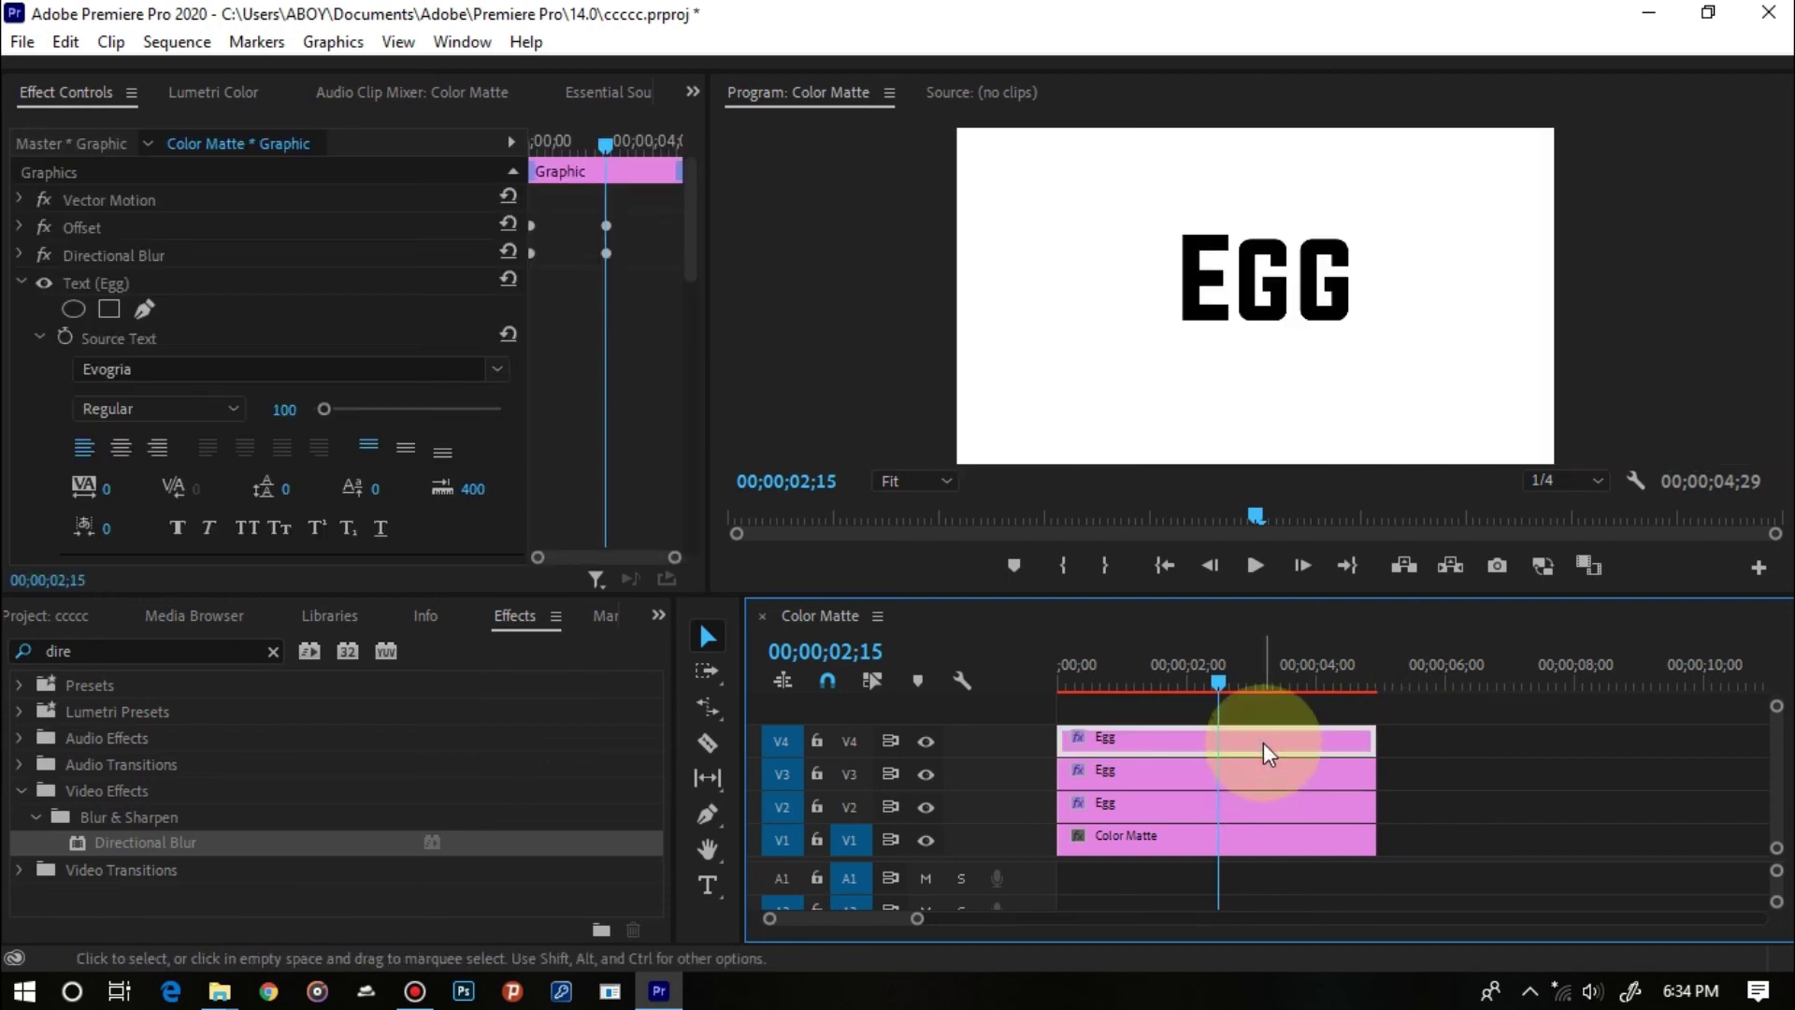
pyautogui.click(1195, 780)
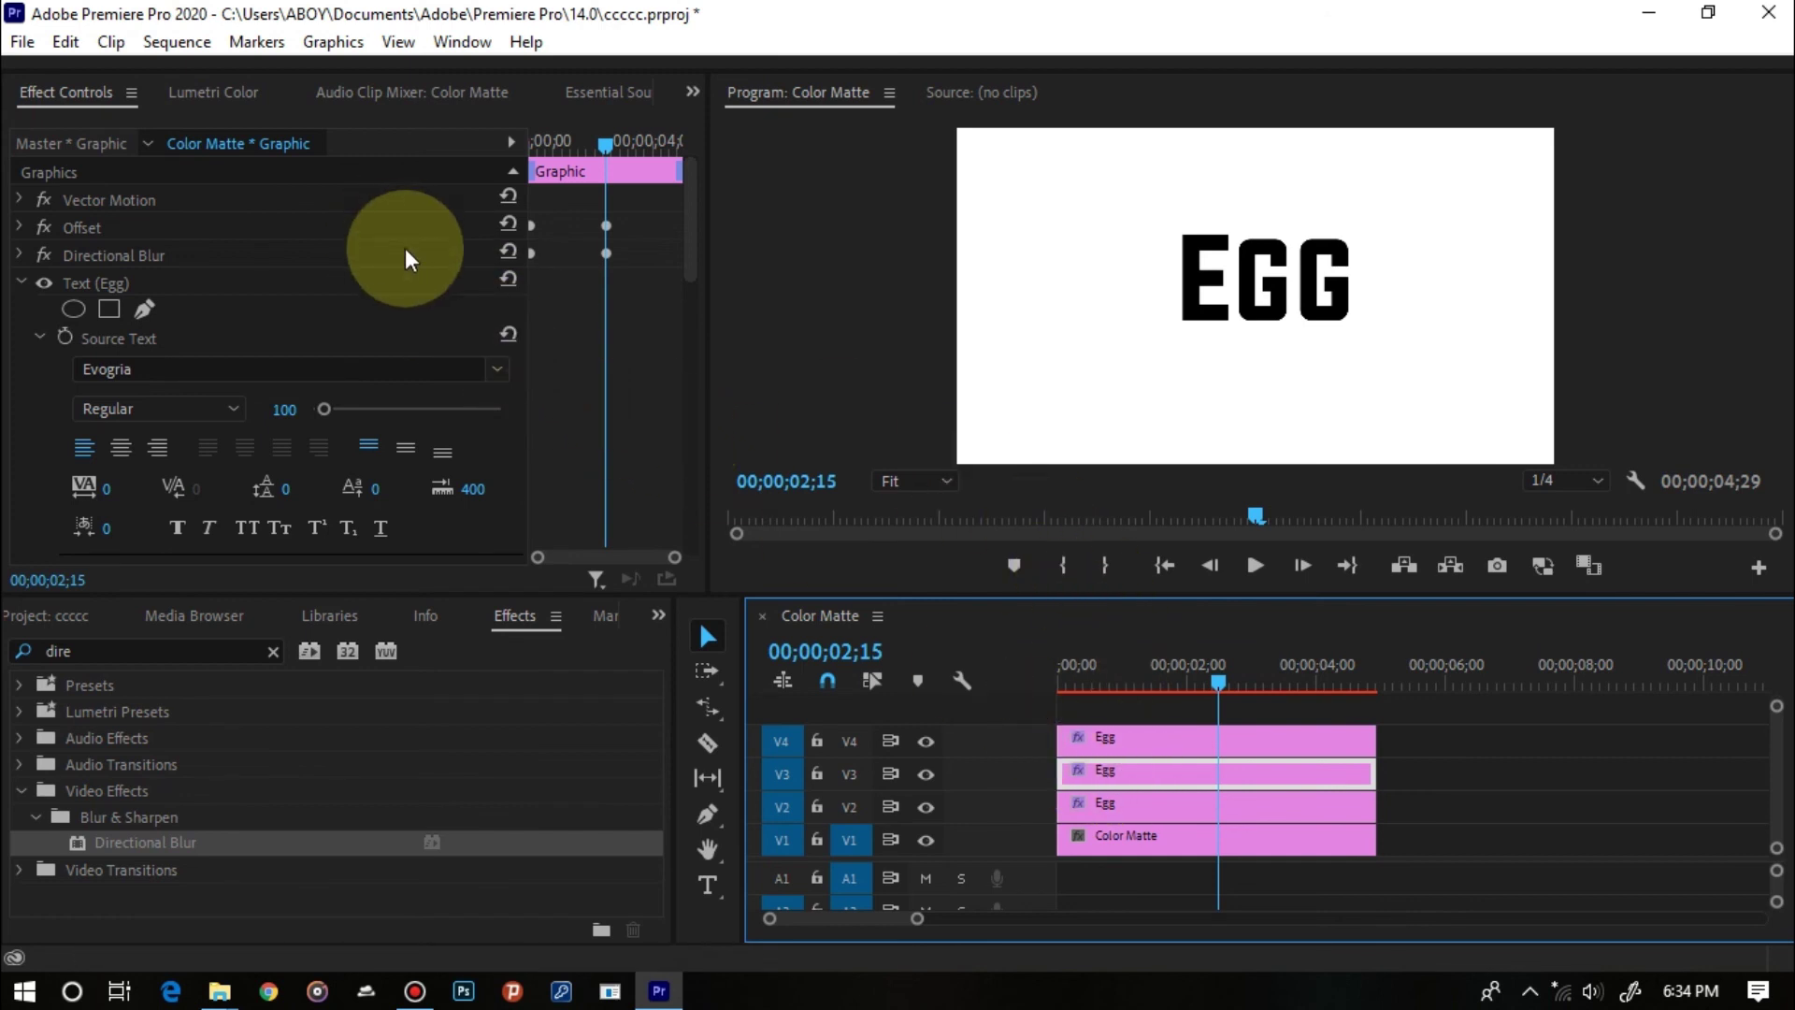
pyautogui.click(1125, 737)
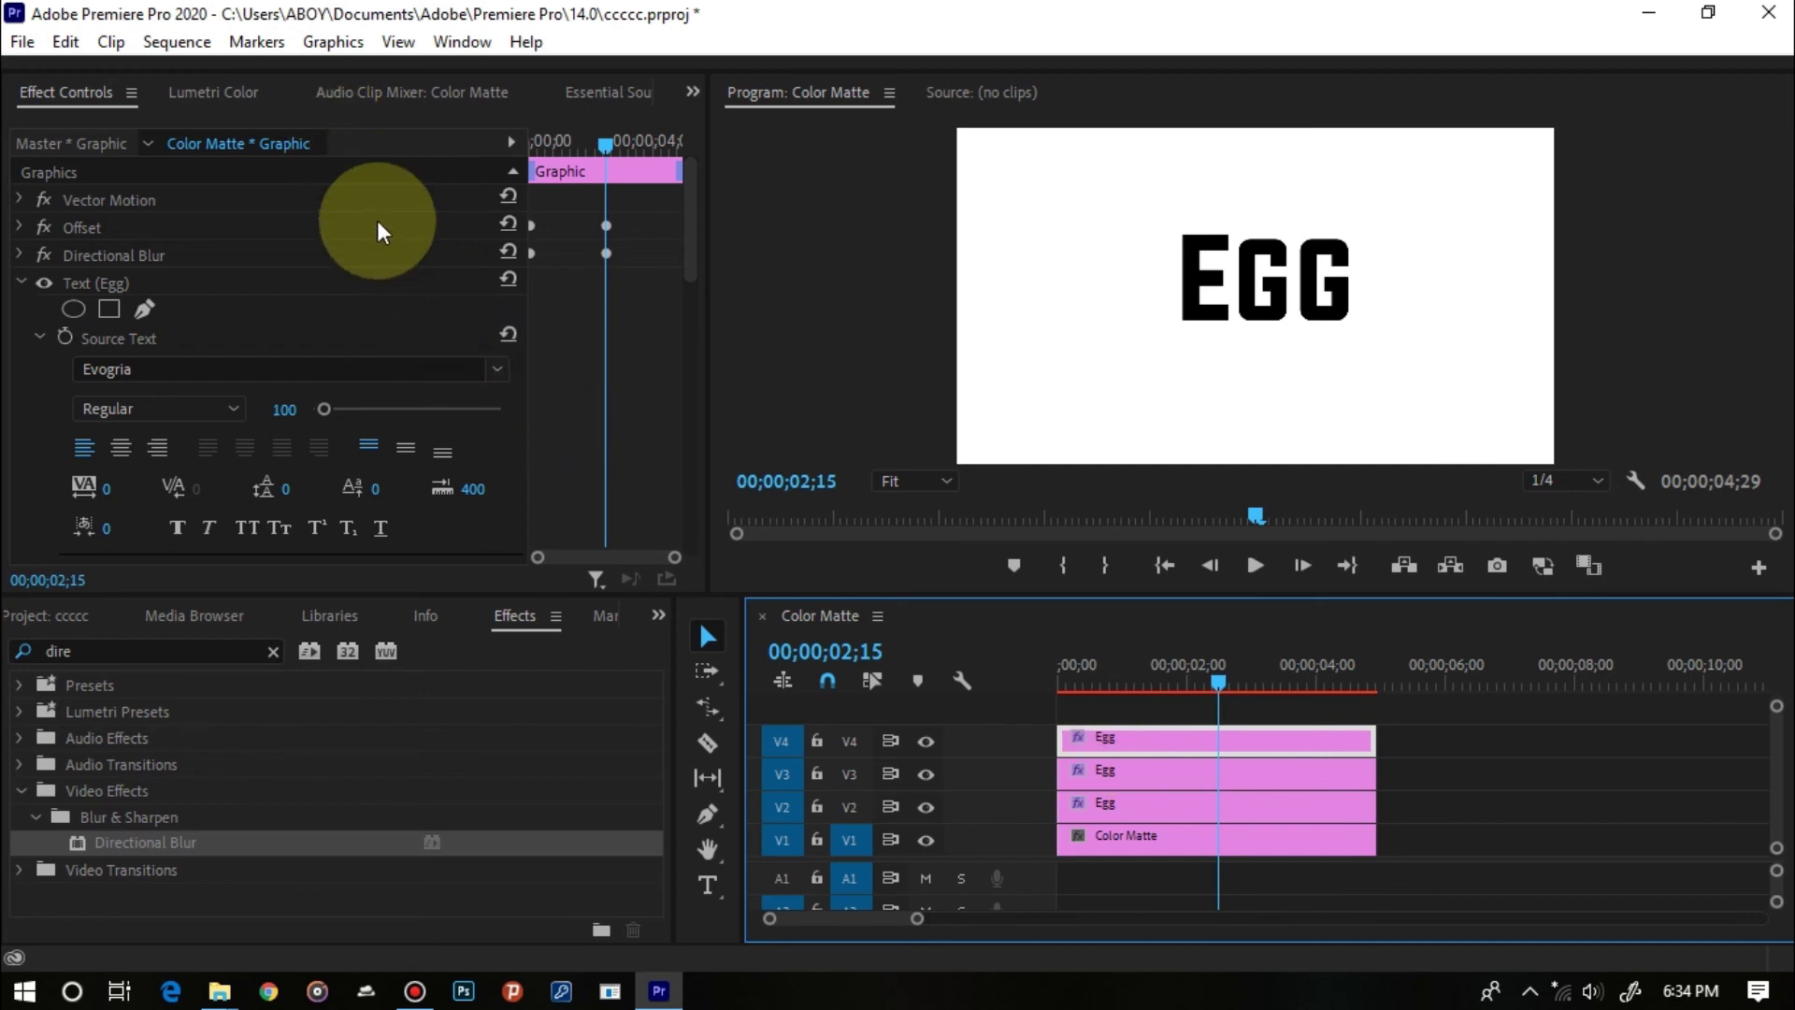
# Stagger the letters by moving the V3 Egg clip 5 frames later and the V4 Egg clip 10 frames later.
pyautogui.click(1323, 771)
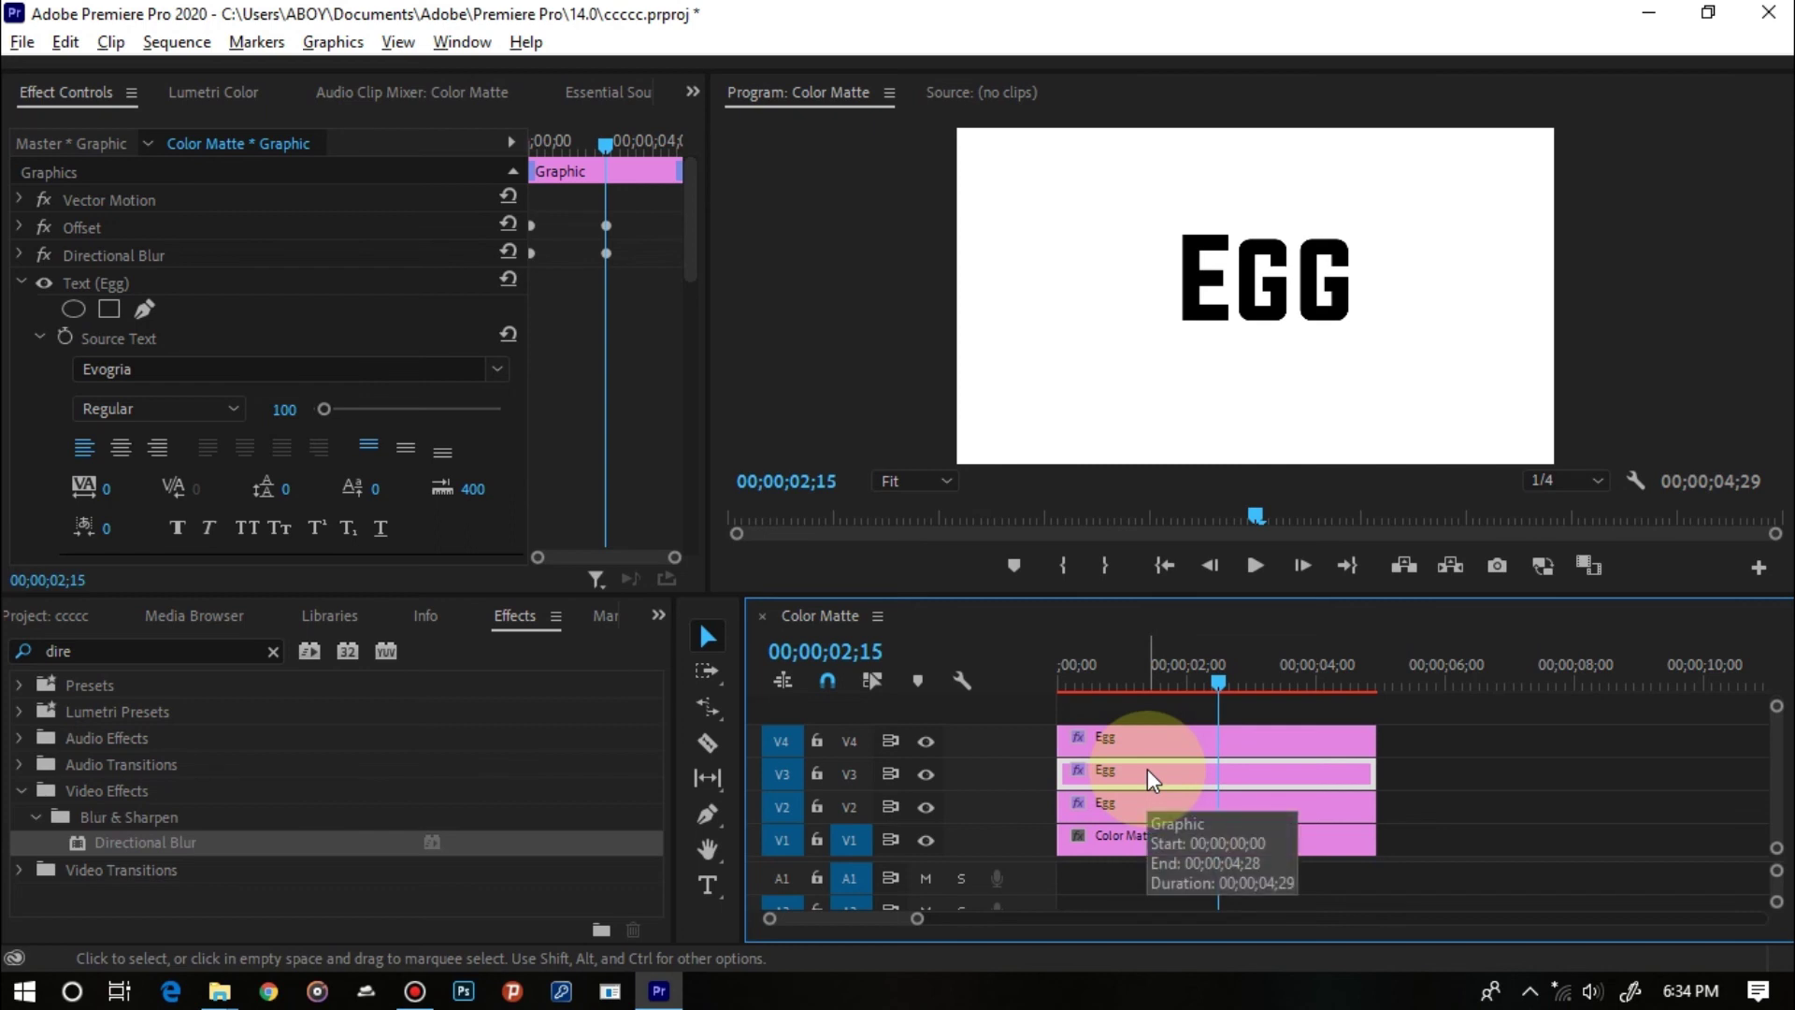
pyautogui.press('shift')
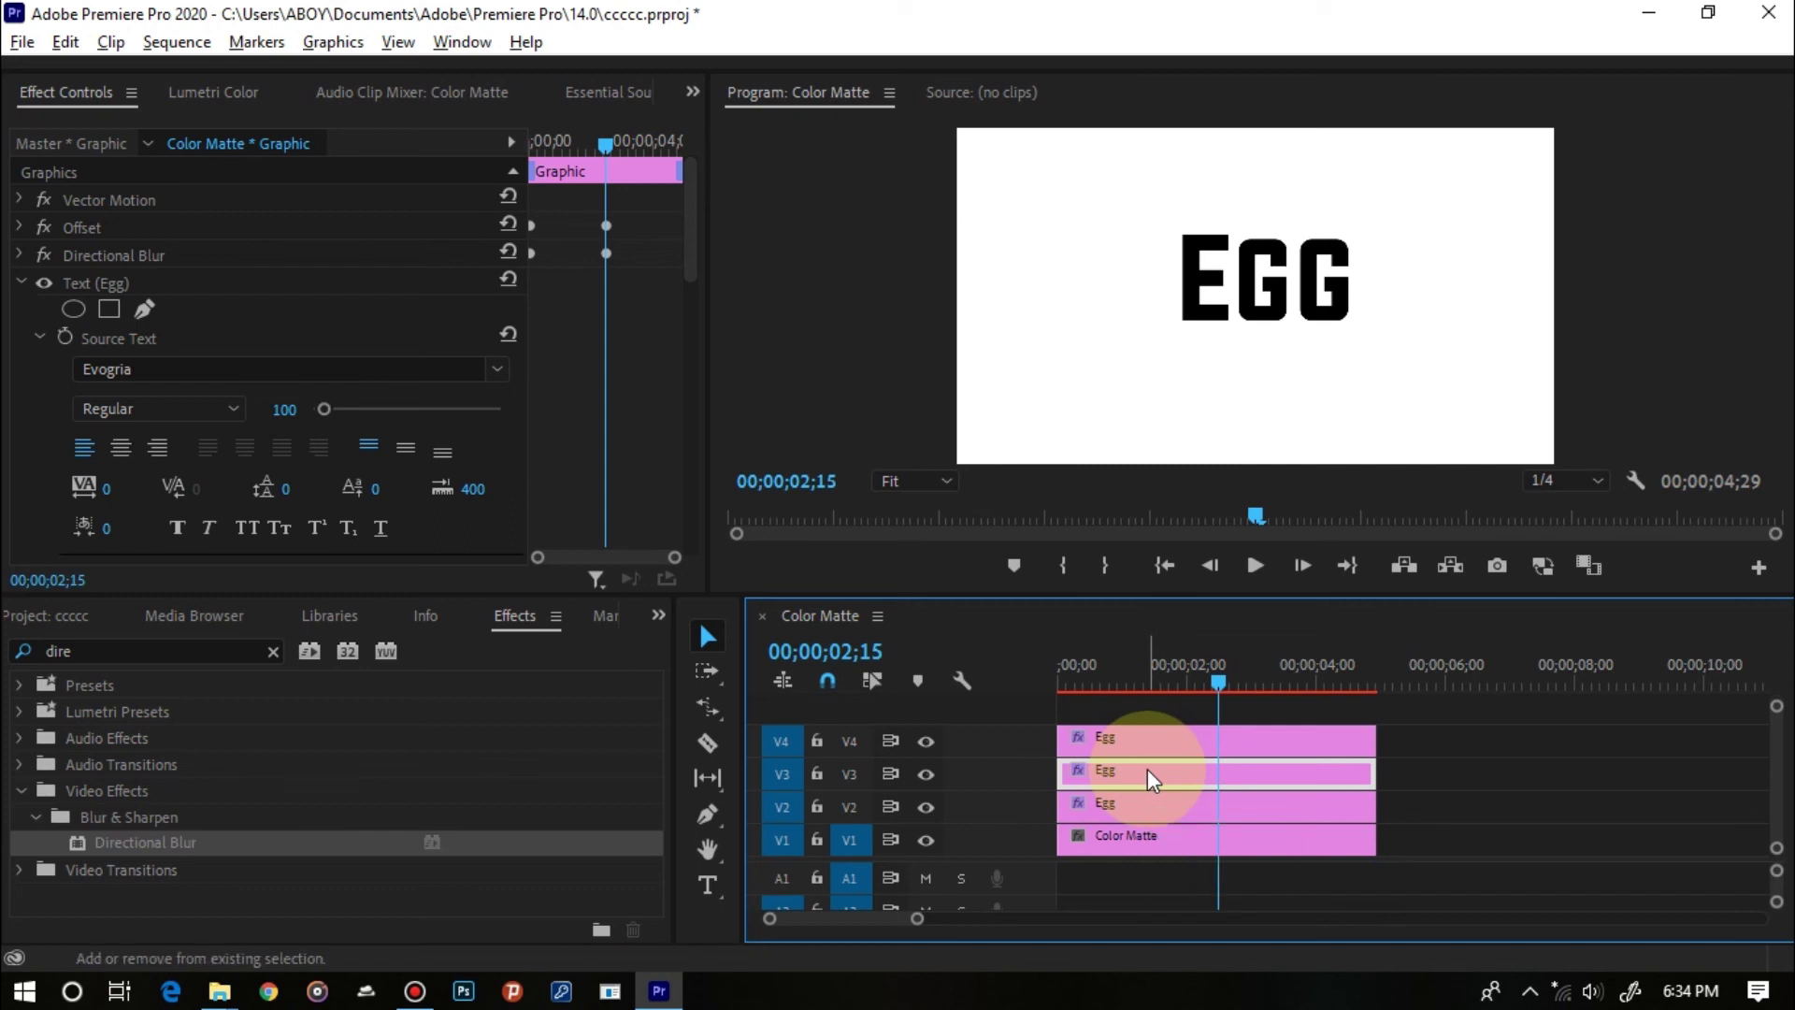
pyautogui.hotkey('alt', 'shift', 'Right')
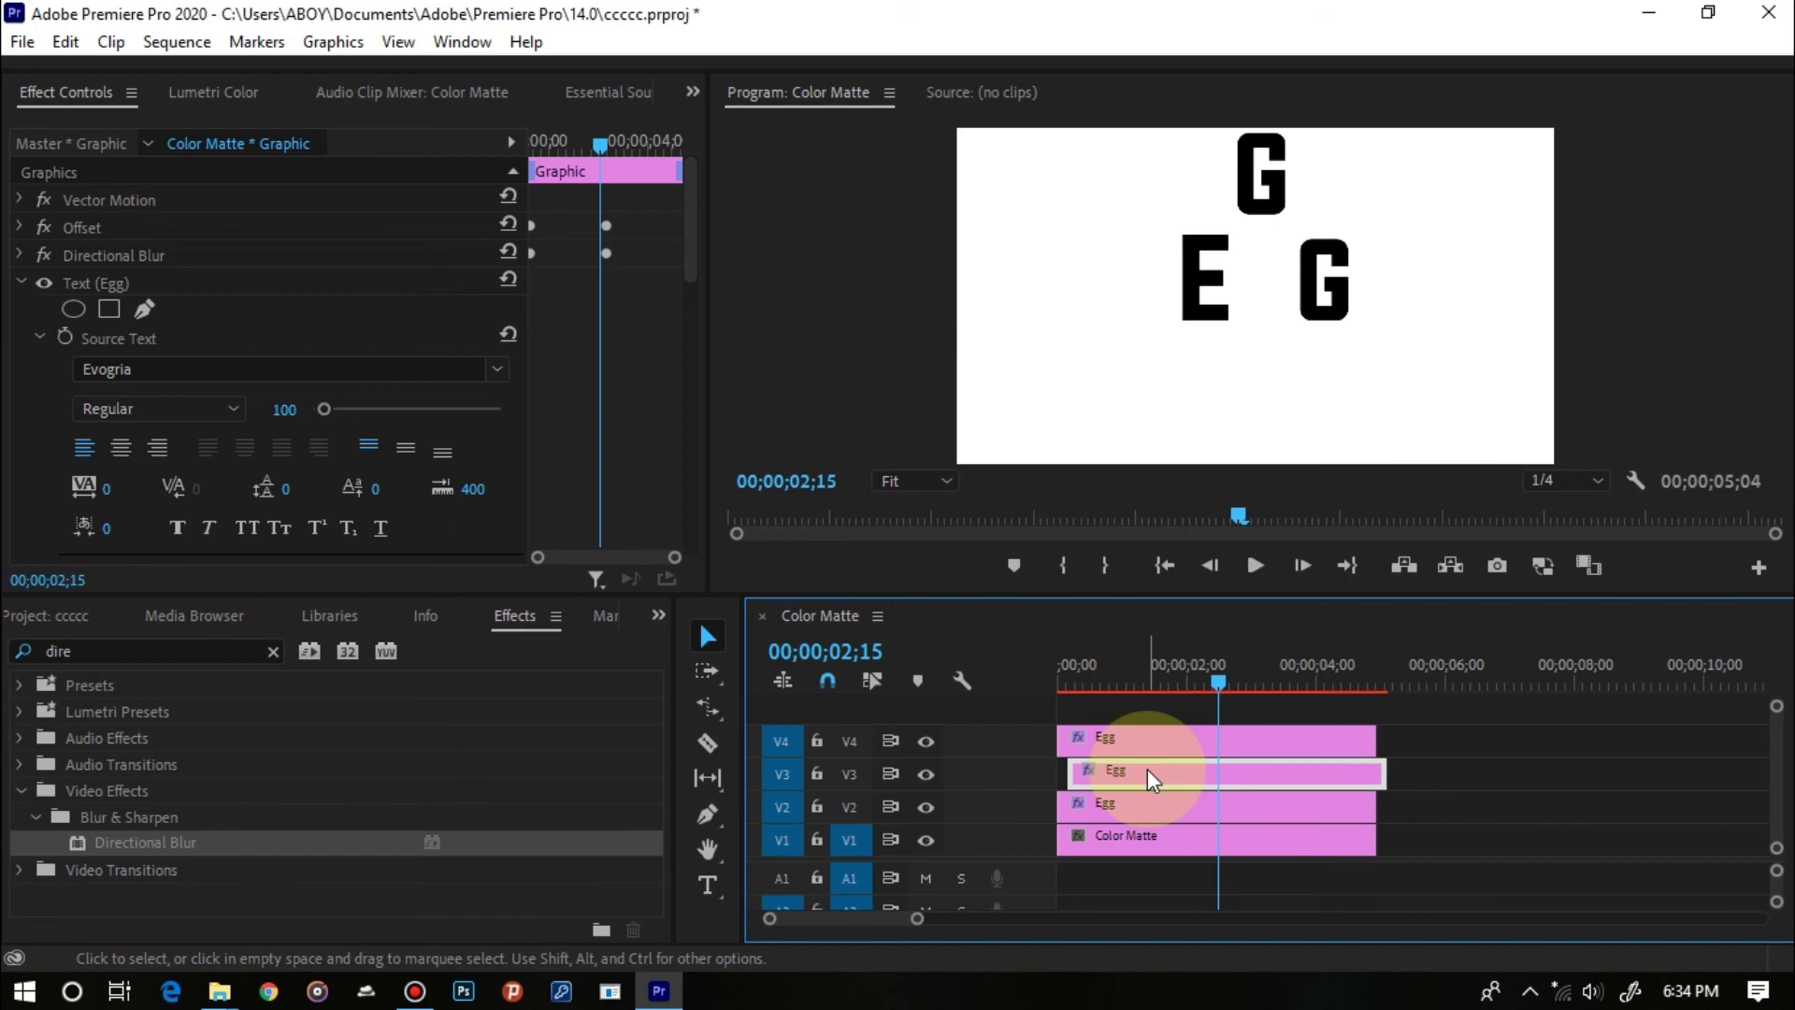
pyautogui.click(1146, 736)
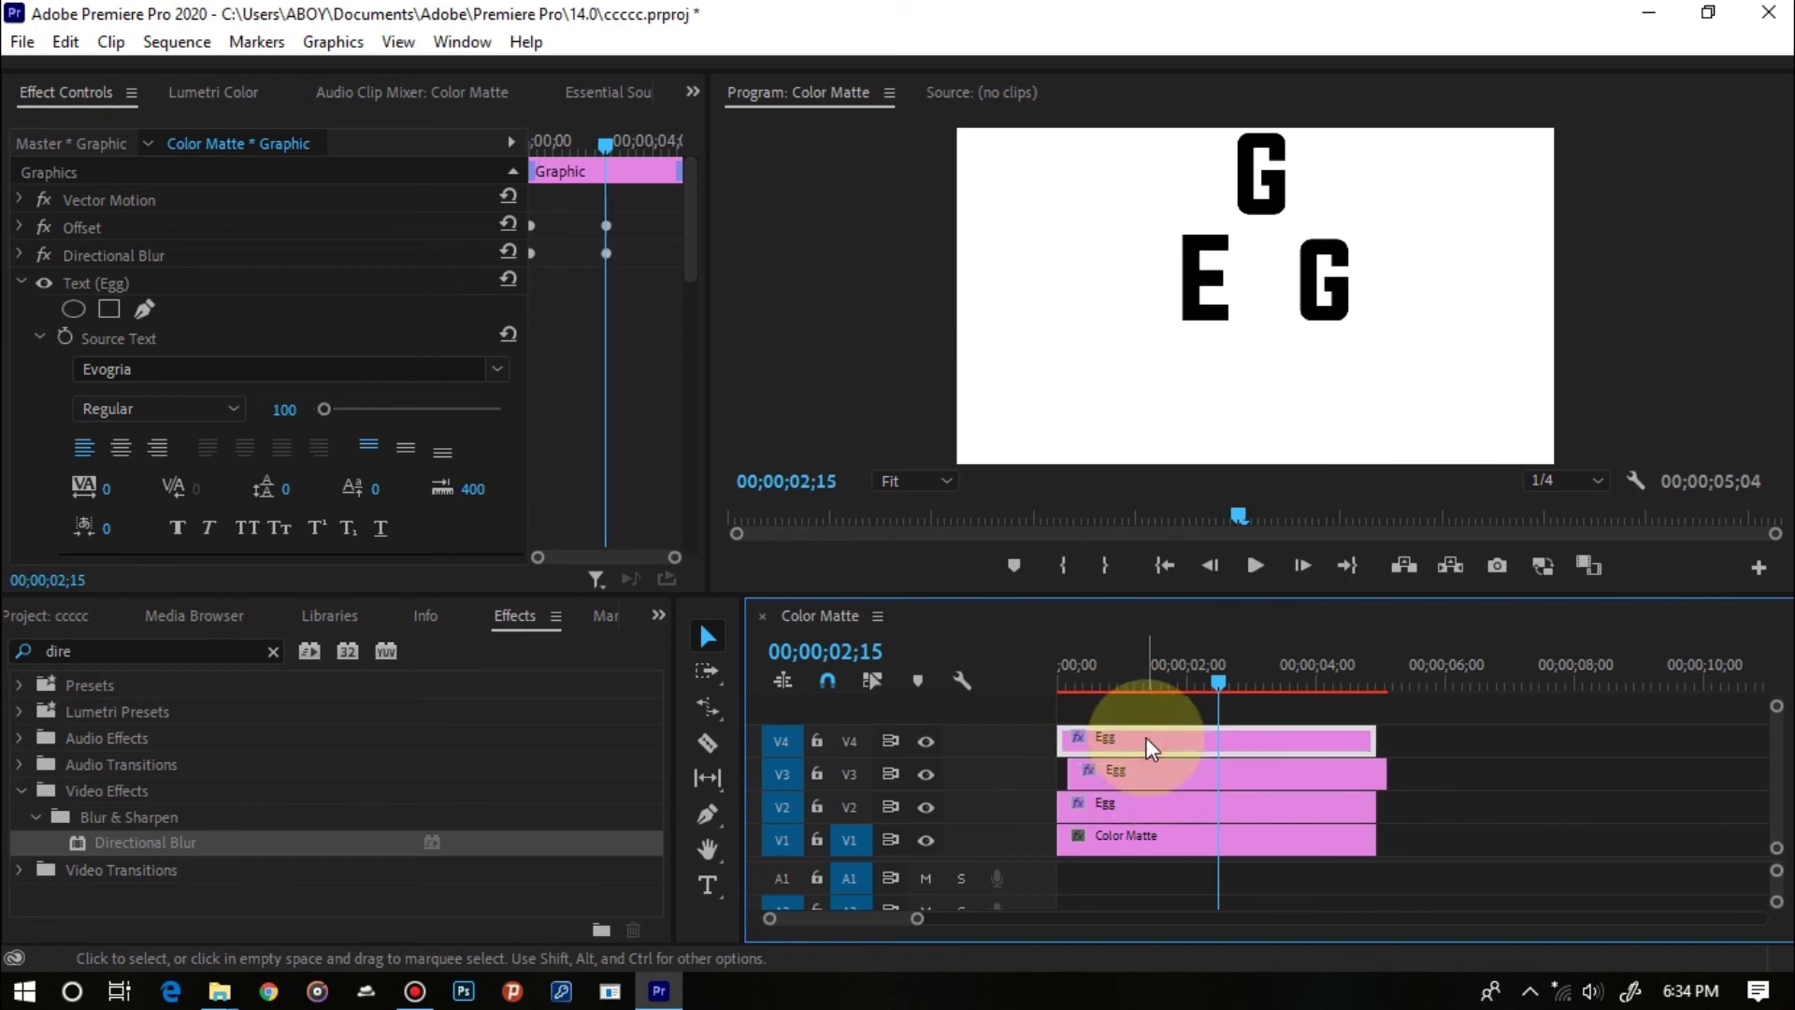
pyautogui.press('shift')
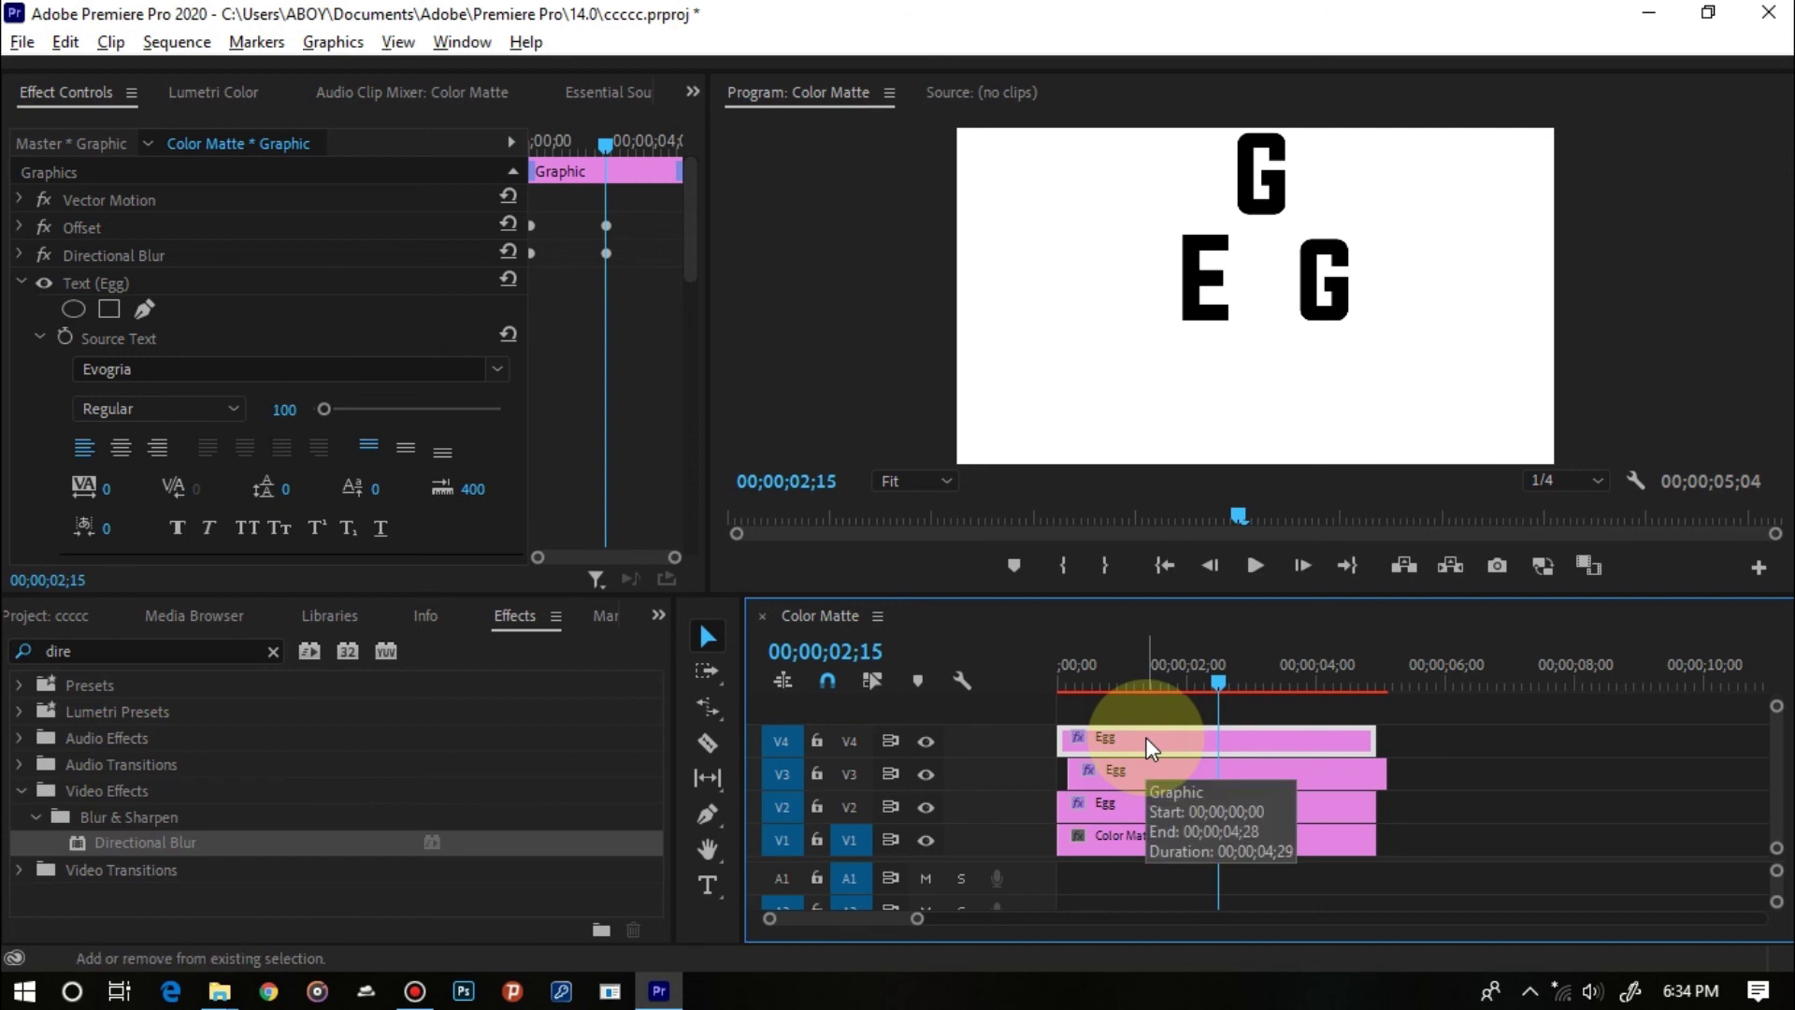
pyautogui.hotkey('shift', 'alt', 'Right')
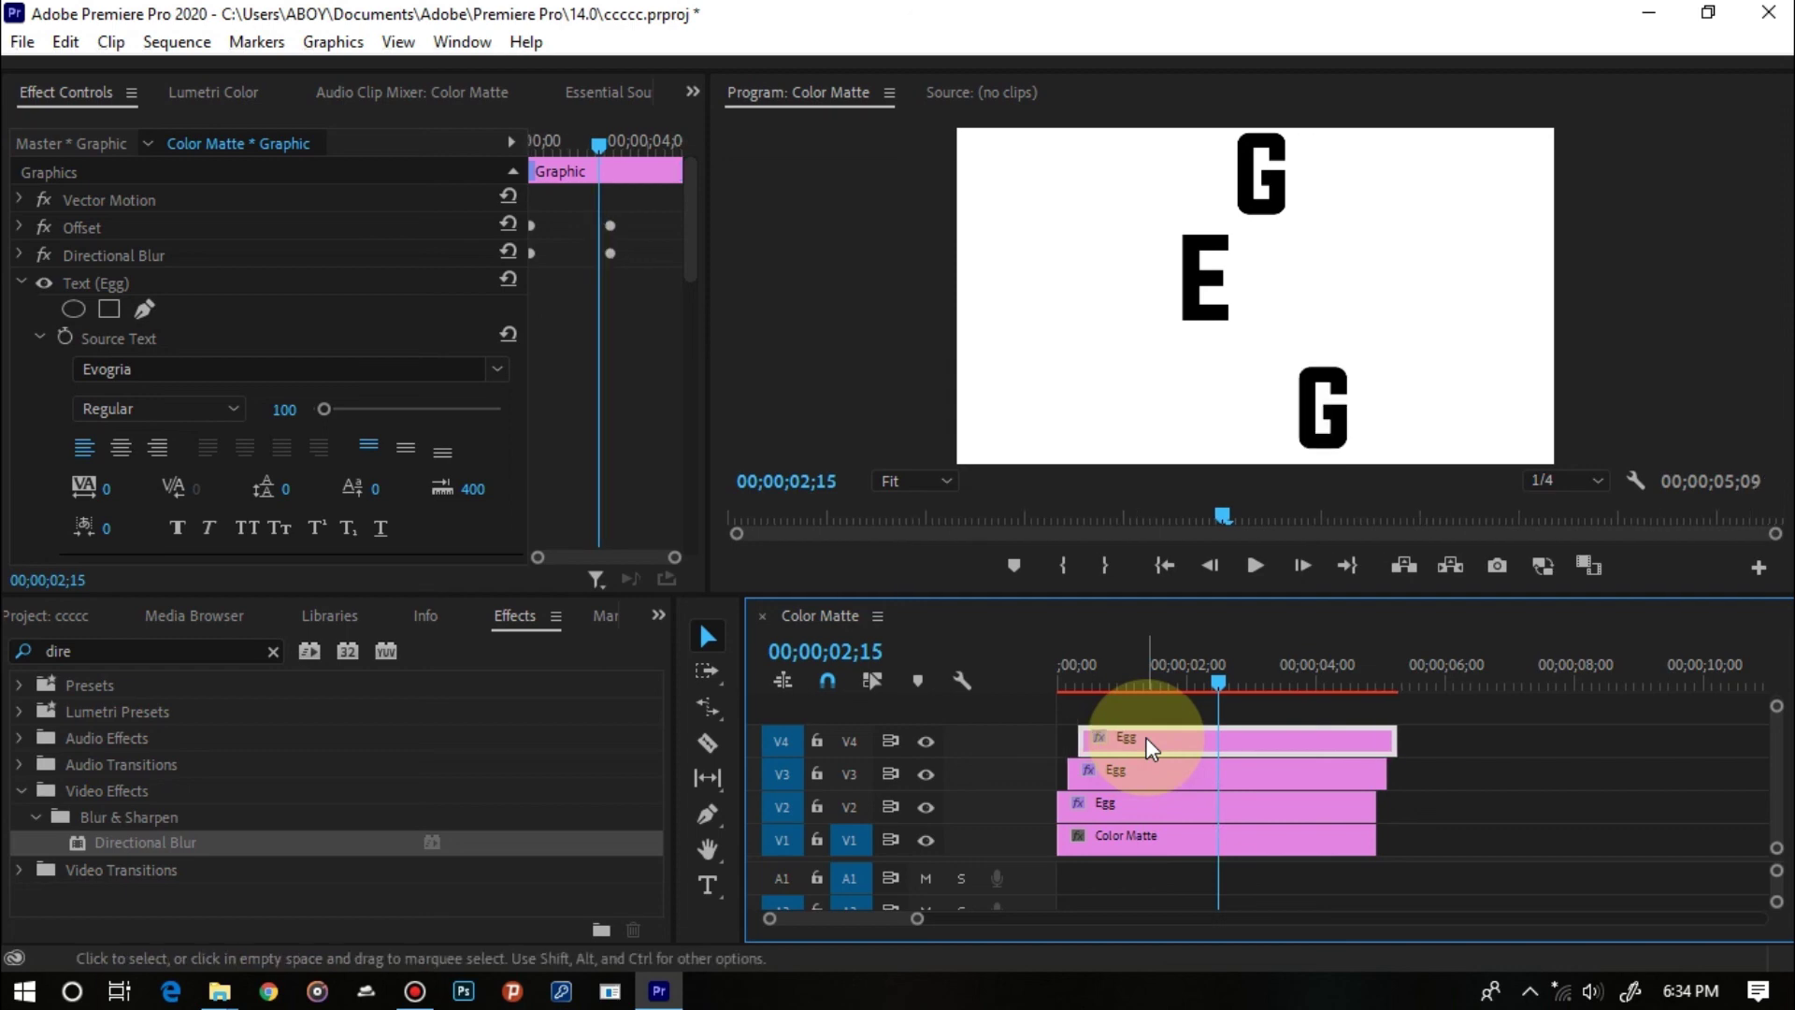
# Play the sequence from the beginning to preview the staggered letter animation, then return to the start.
pyautogui.moveTo(1075, 675); pyautogui.dragTo(1011, 688)
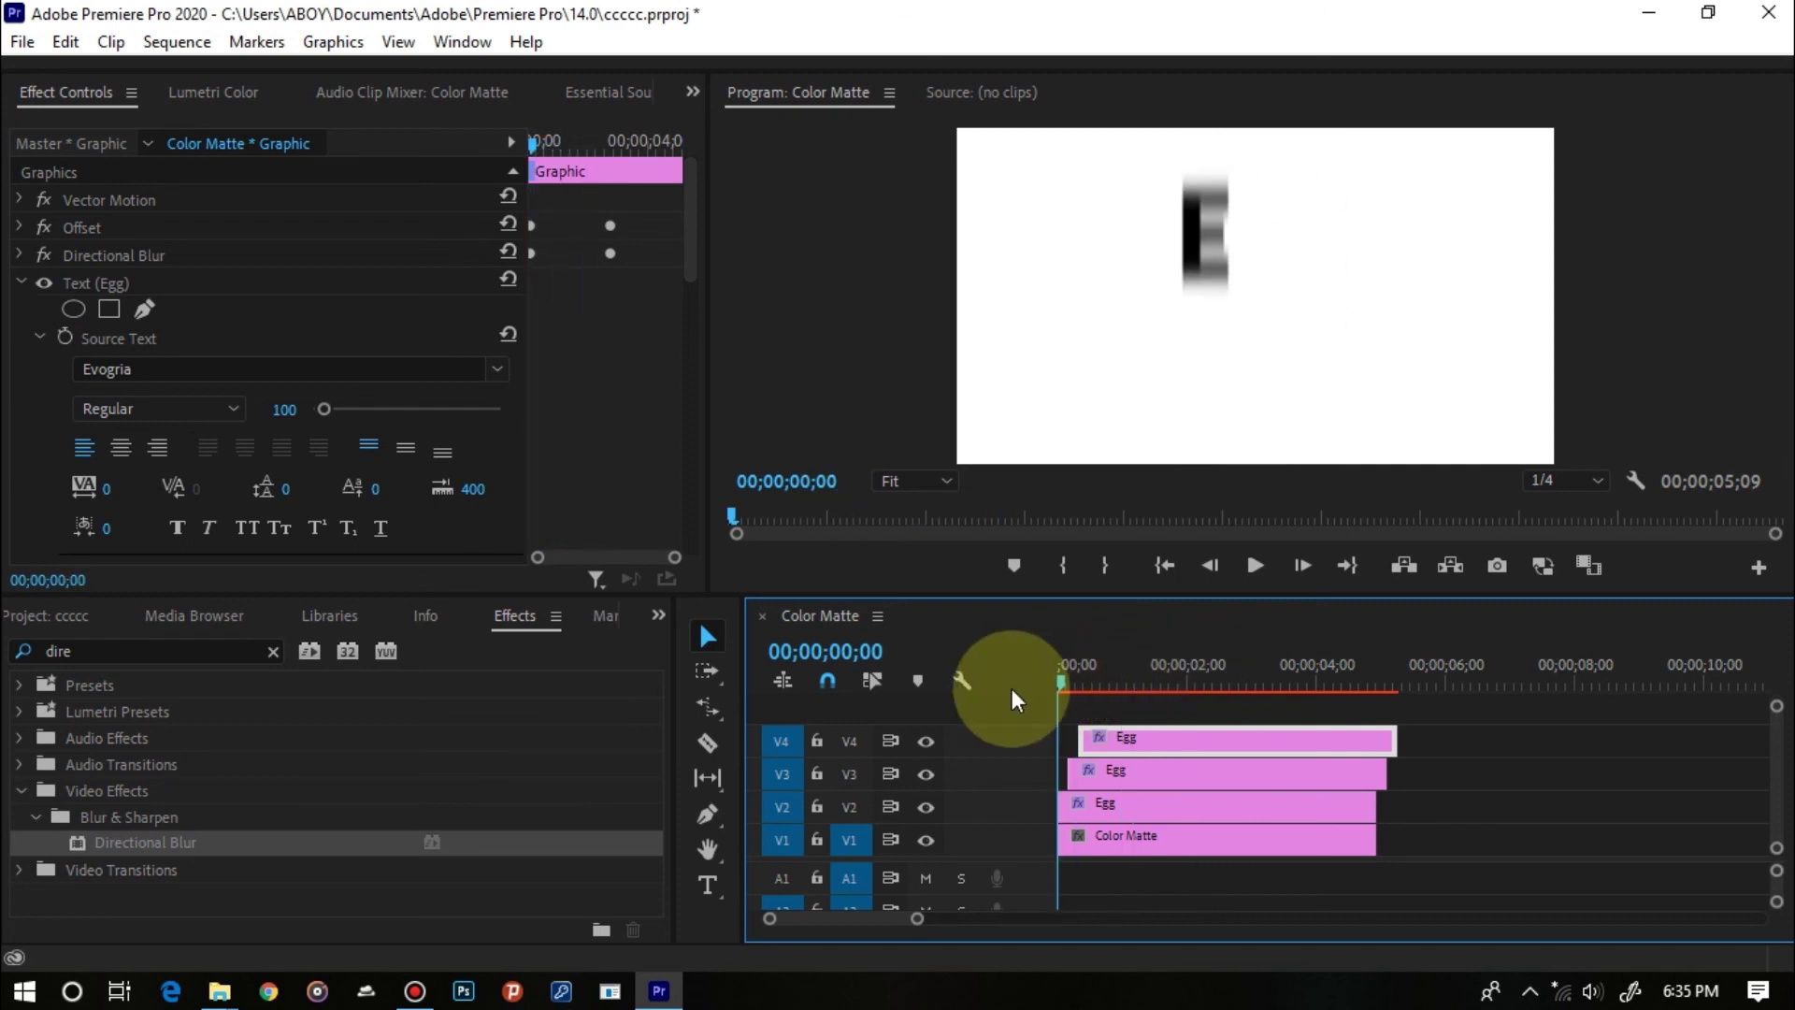
pyautogui.click(1252, 565)
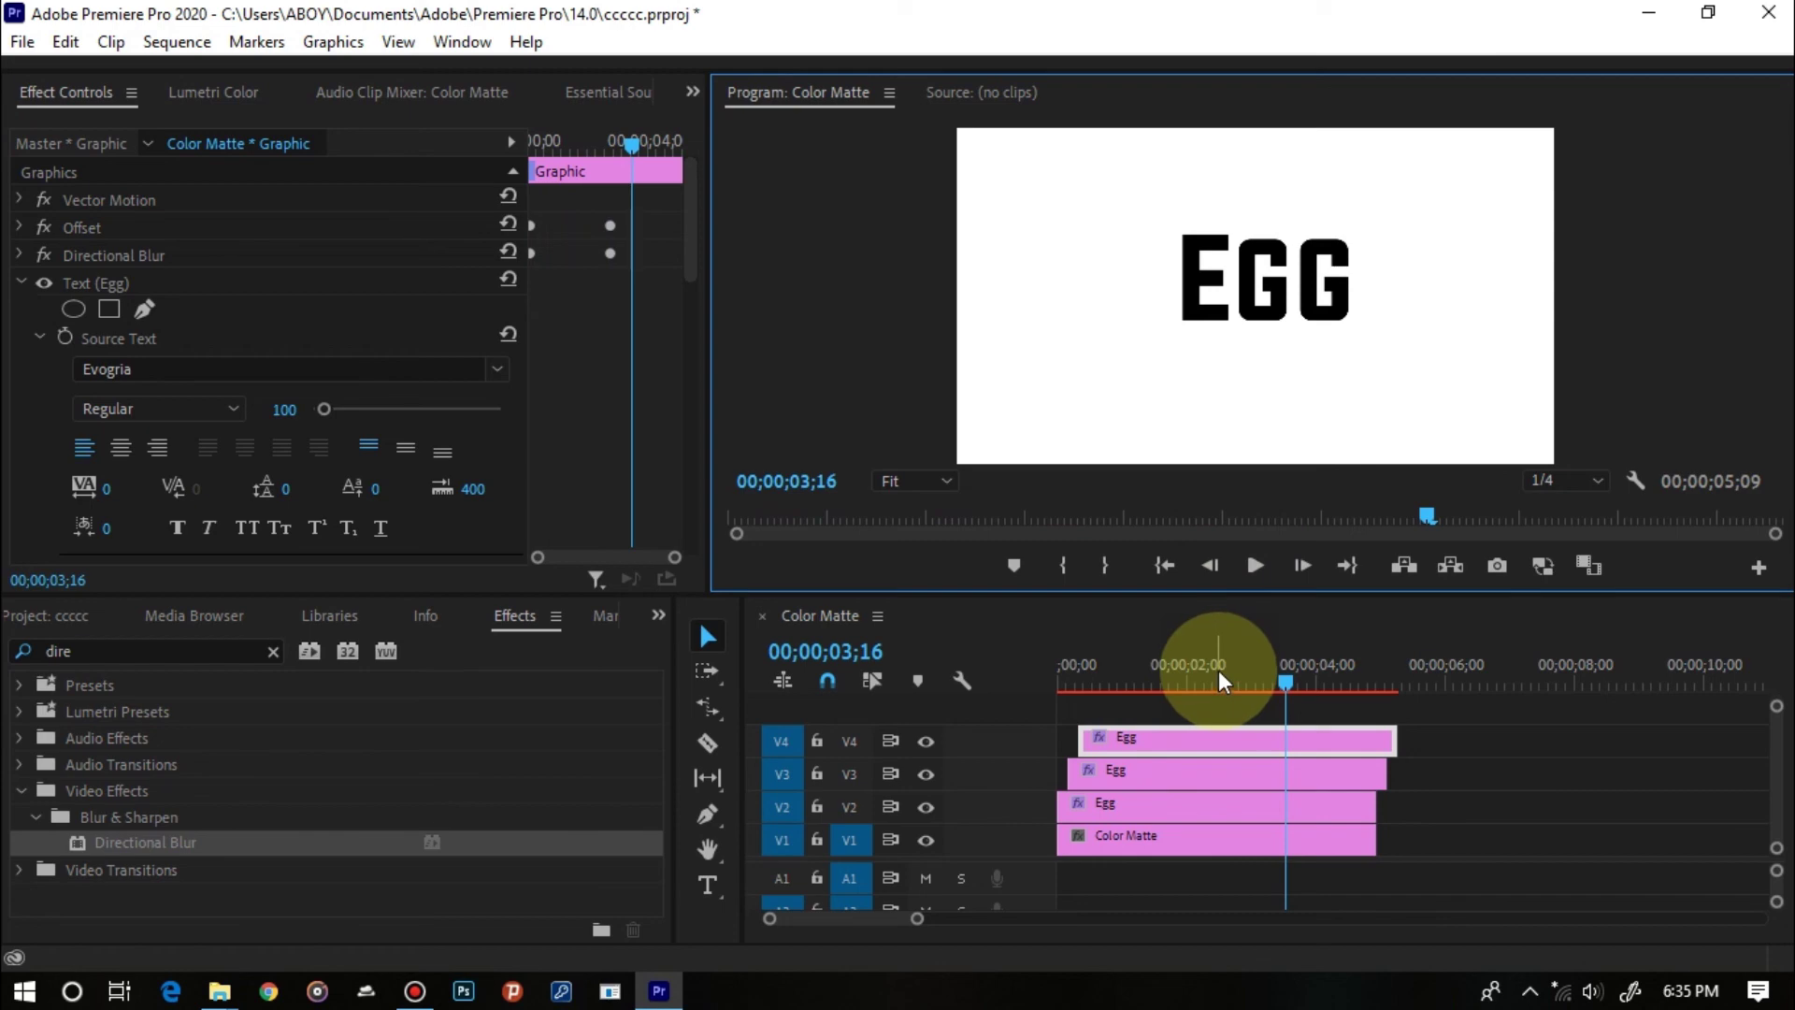
pyautogui.moveTo(1219, 669); pyautogui.dragTo(1161, 671)
pyautogui.click(1164, 565)
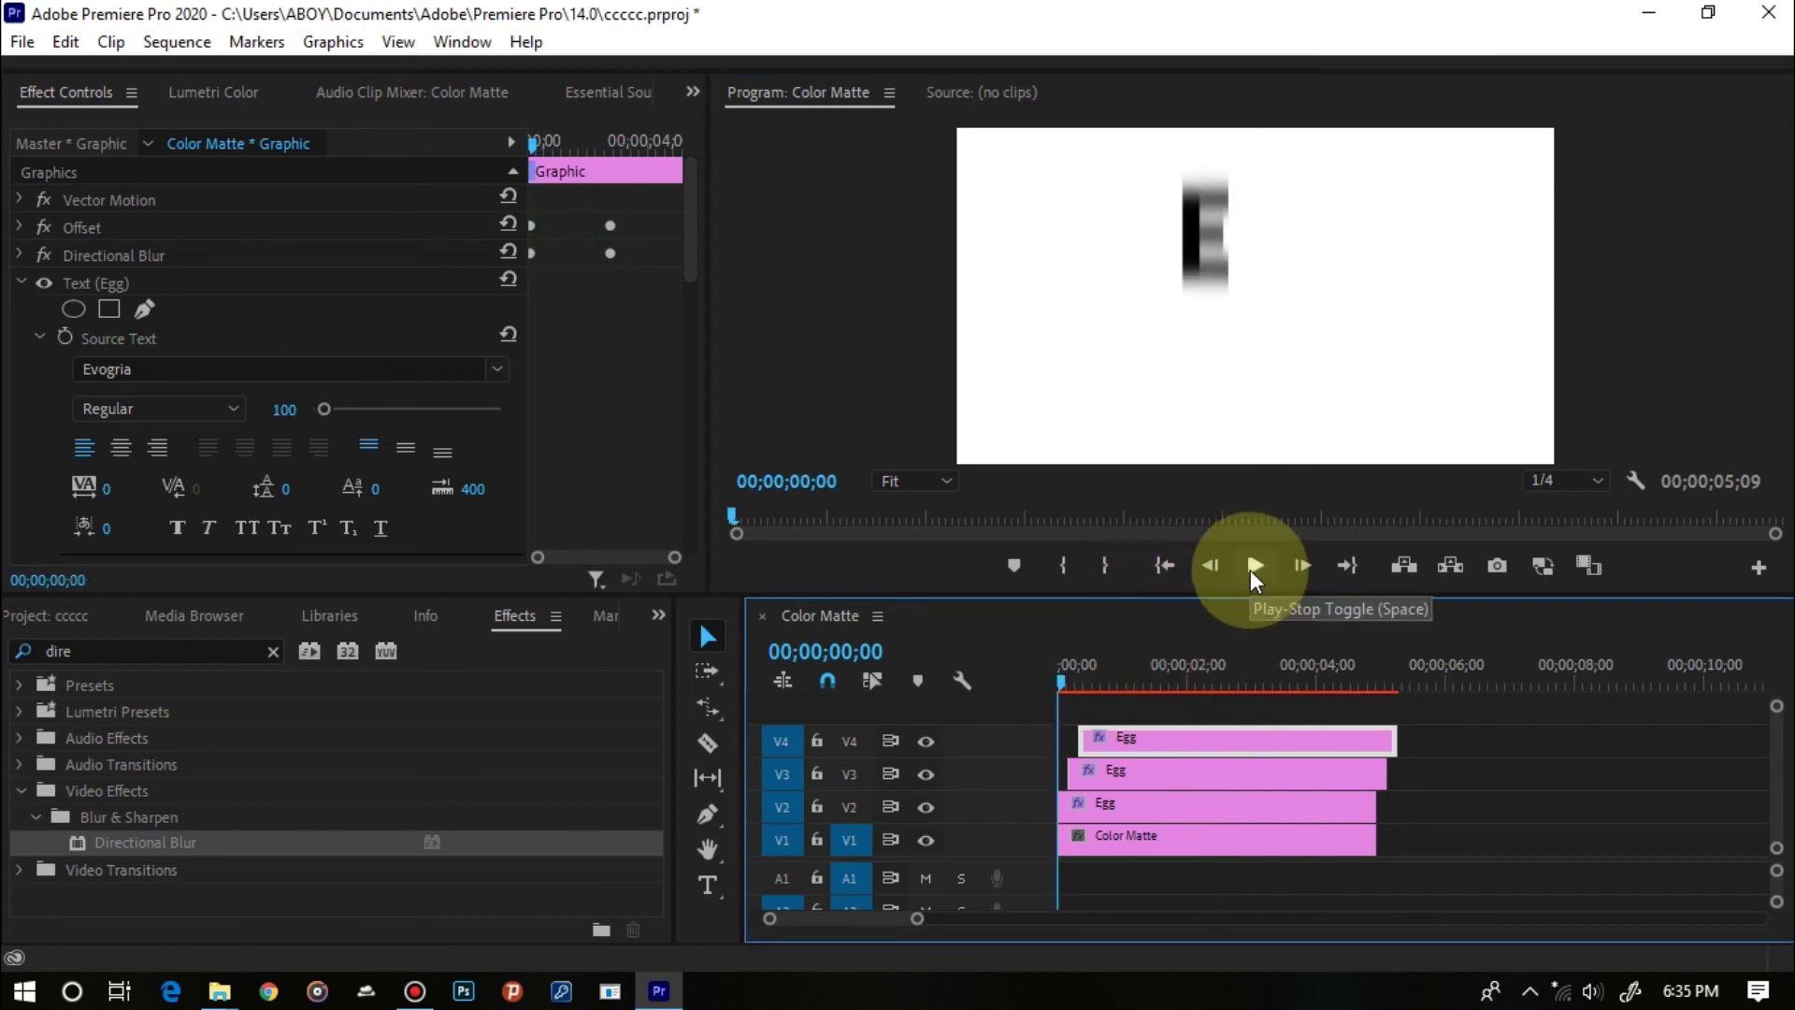